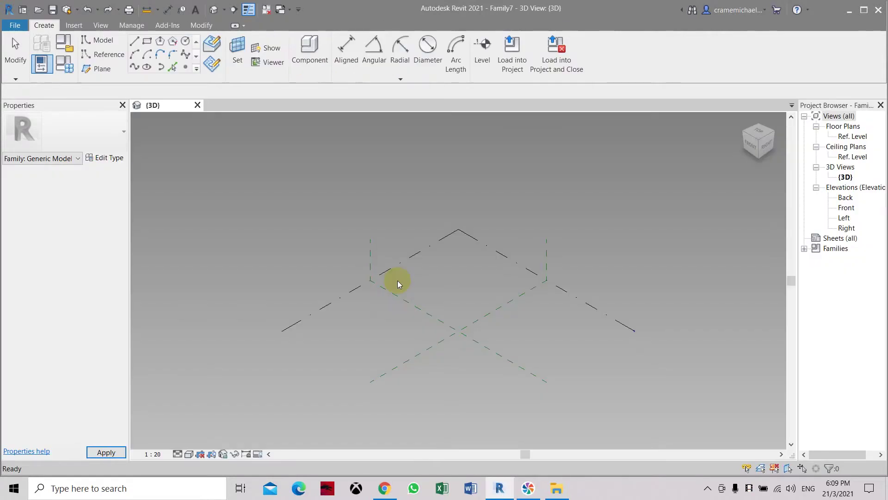
Step: In the Ref. Level floor plan, draw a vertical reference plane on each side of the centre plane, the right one about 11000 away
left_click(843, 137)
double_click(843, 137)
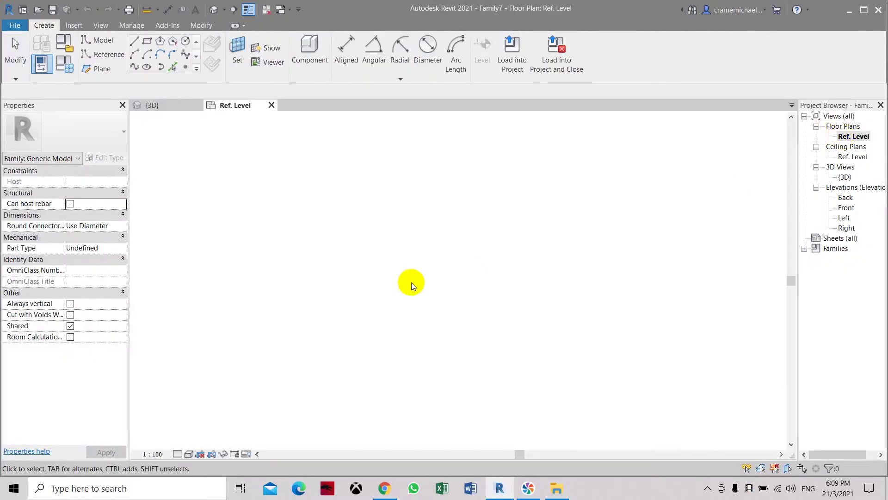
middle_click_drag(366, 309, 279, 275)
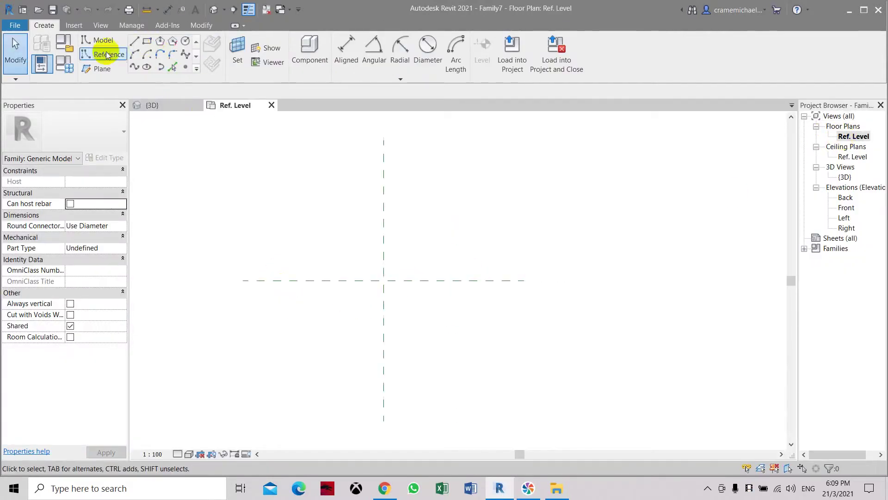
left_click(100, 67)
left_click(294, 188)
left_click(293, 383)
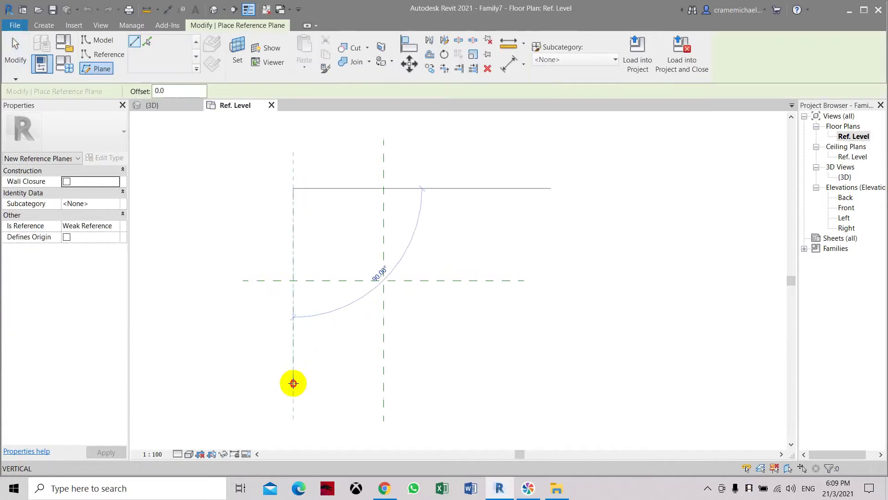
left_click(485, 188)
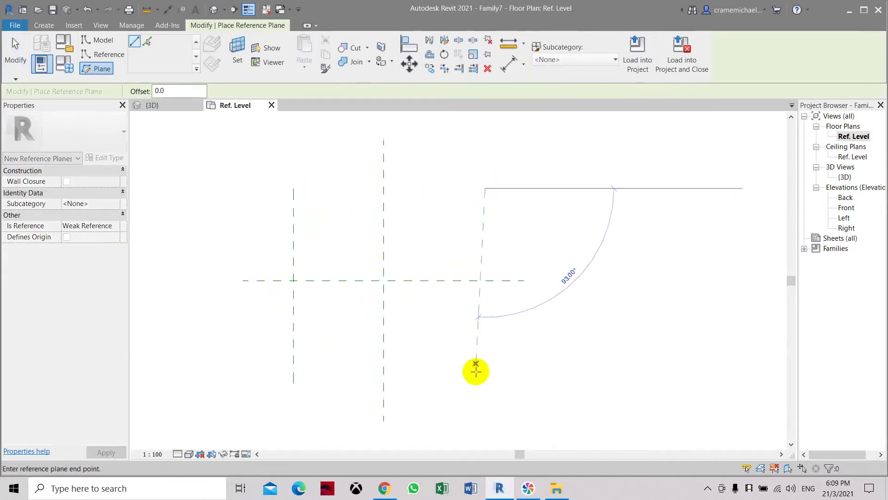
left_click(485, 383)
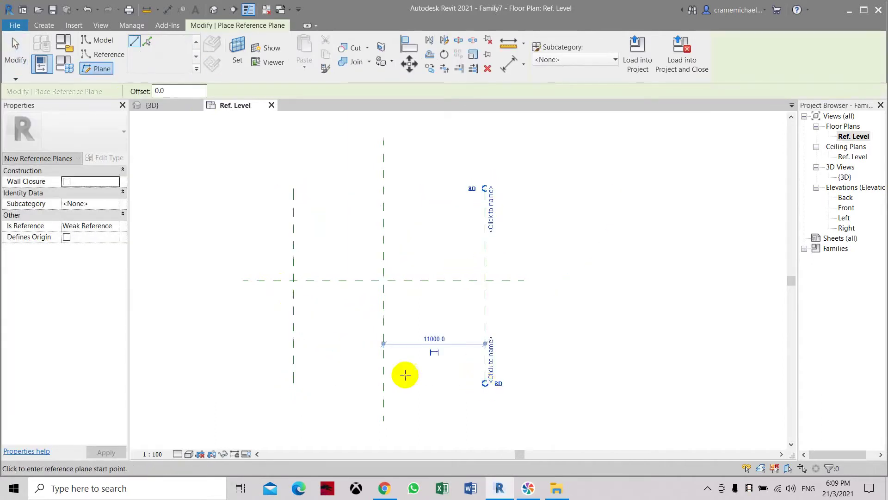
Step: Draw two horizontal reference planes, one about 6841 below and one about 6000 above the central horizontal plane
left_click(270, 343)
left_click(514, 343)
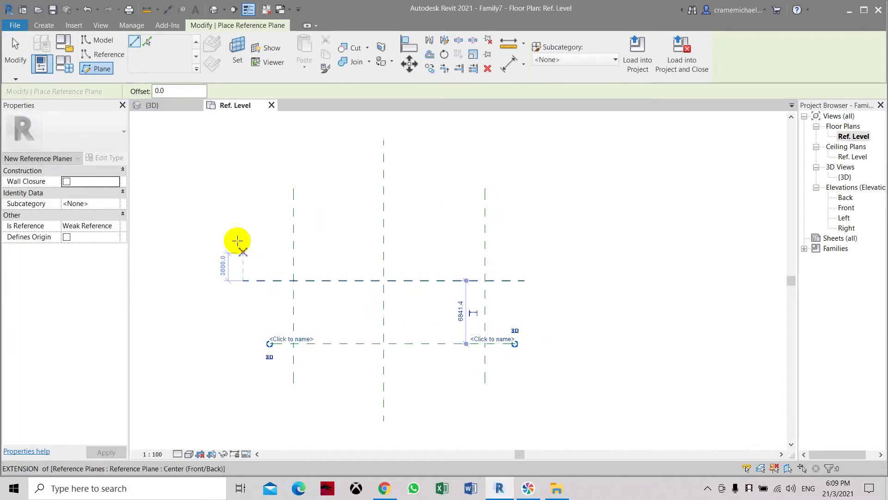
left_click(269, 224)
left_click(514, 225)
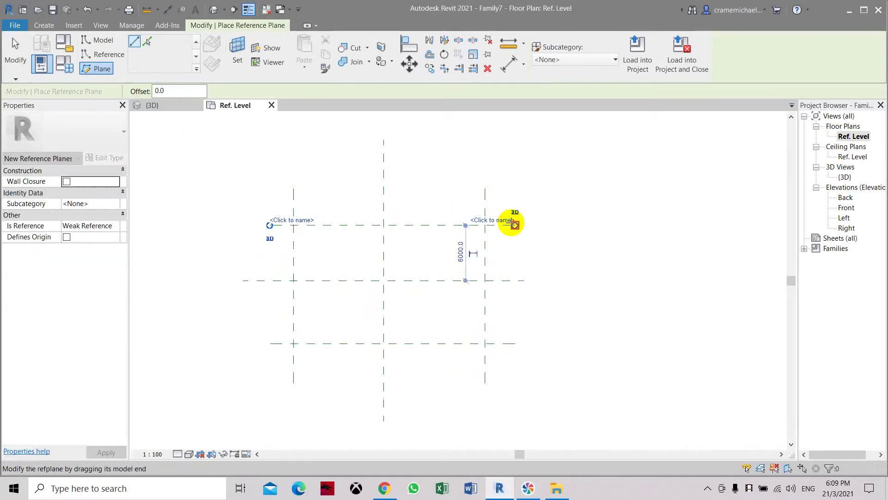
Step: Add an aligned dimension across the three vertical reference planes and make its segments equal (EQ)
left_click(508, 64)
left_click(293, 199)
left_click(384, 199)
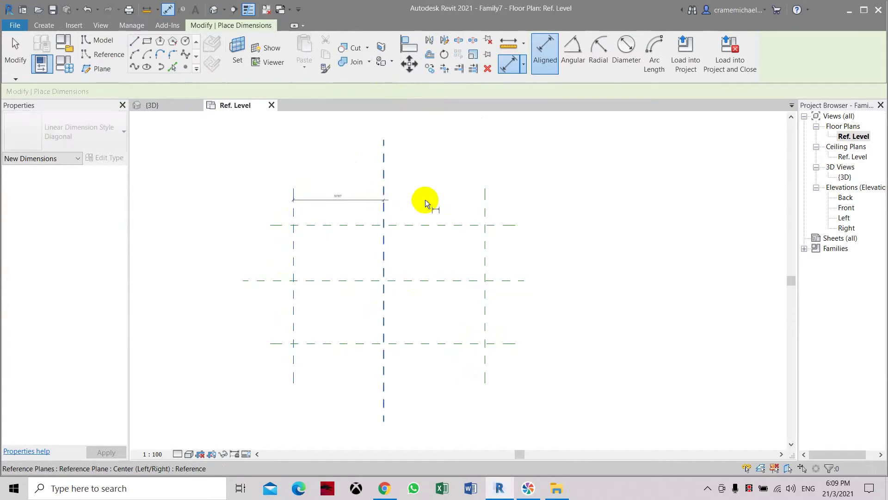
left_click(483, 199)
left_click(389, 161)
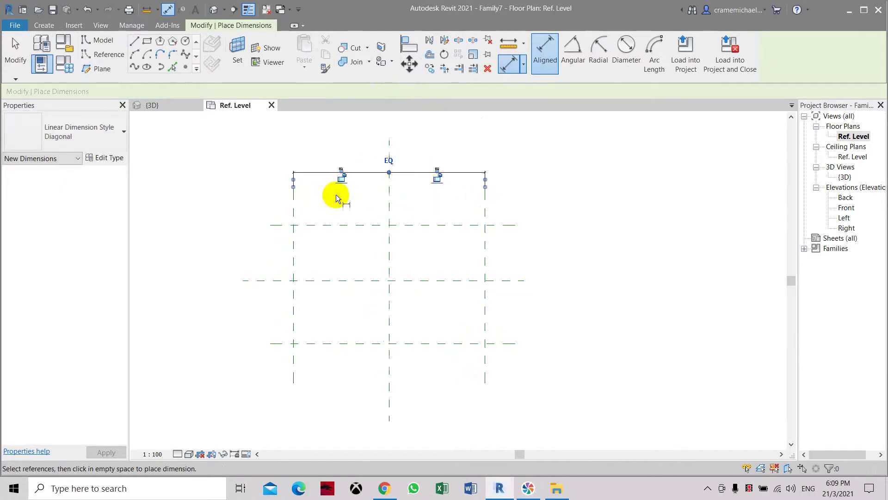
left_click(272, 225)
left_click(264, 280)
left_click(263, 337)
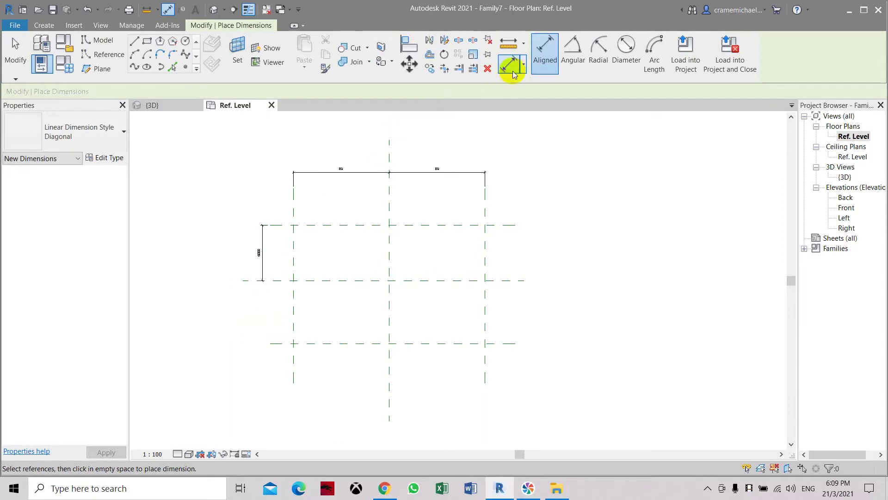
key("ctrl+z")
Step: Add an aligned dimension across the three horizontal reference planes and make its segments equal (EQ)
left_click(293, 226)
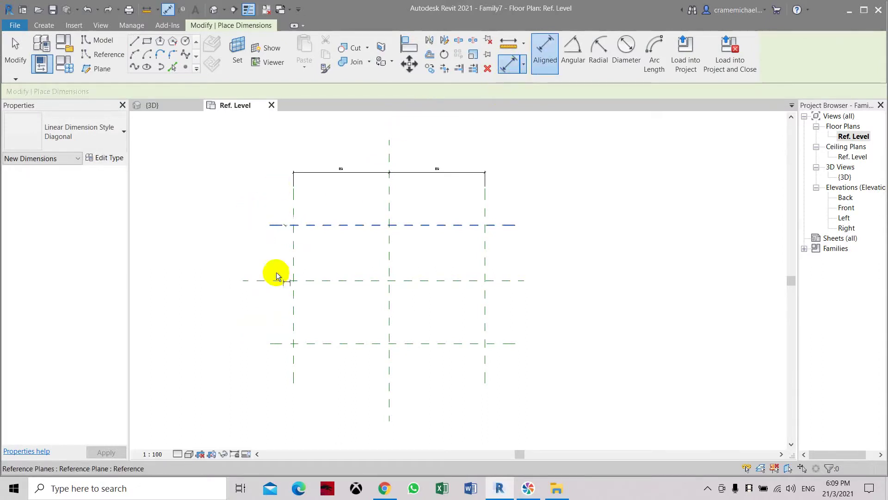
left_click(273, 281)
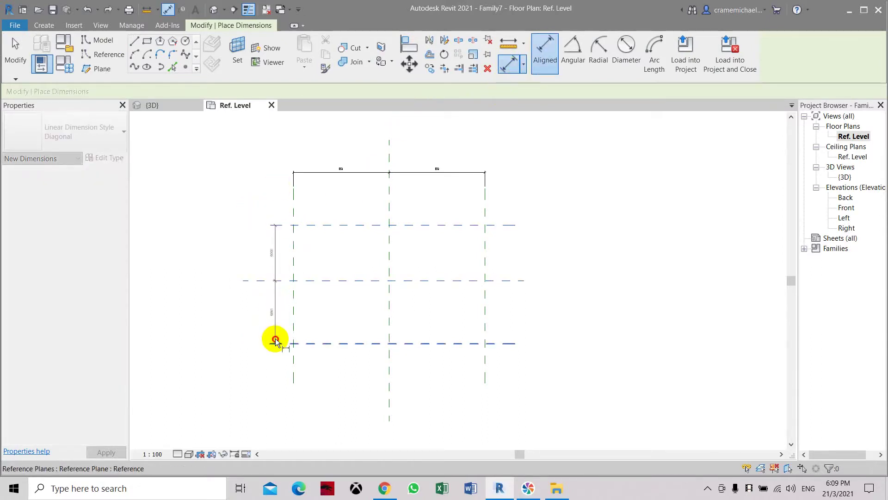
left_click(275, 343)
left_click(226, 323)
left_click(212, 278)
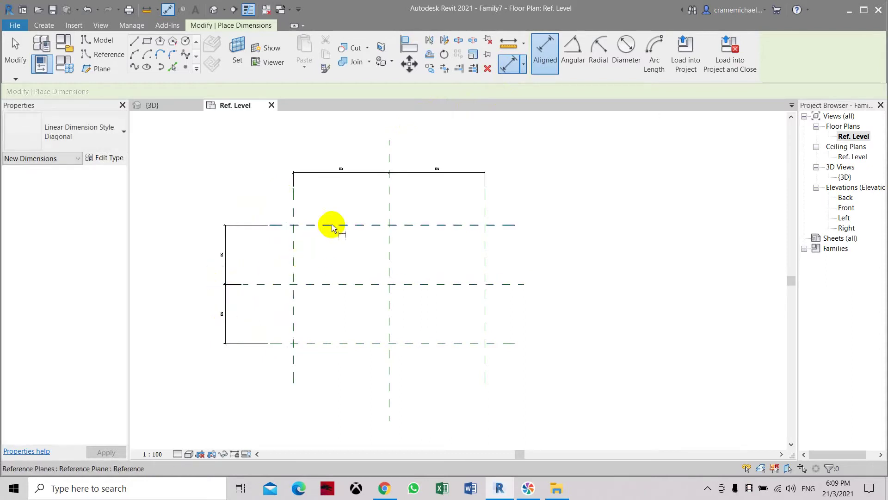
key("Escape")
key("Escape")
Step: Place reference points at the six intersections of the two outer vertical planes with the three horizontal planes, and open the 3D view
left_click(185, 68)
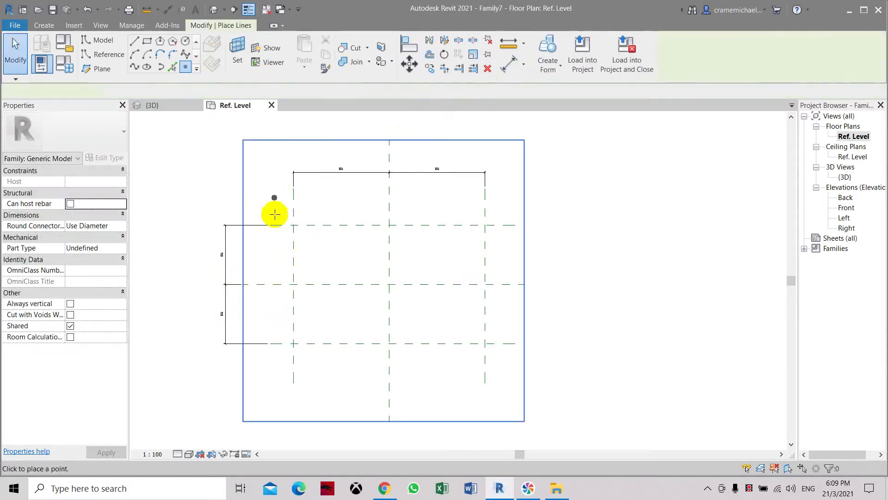
left_click(293, 225)
left_click(293, 284)
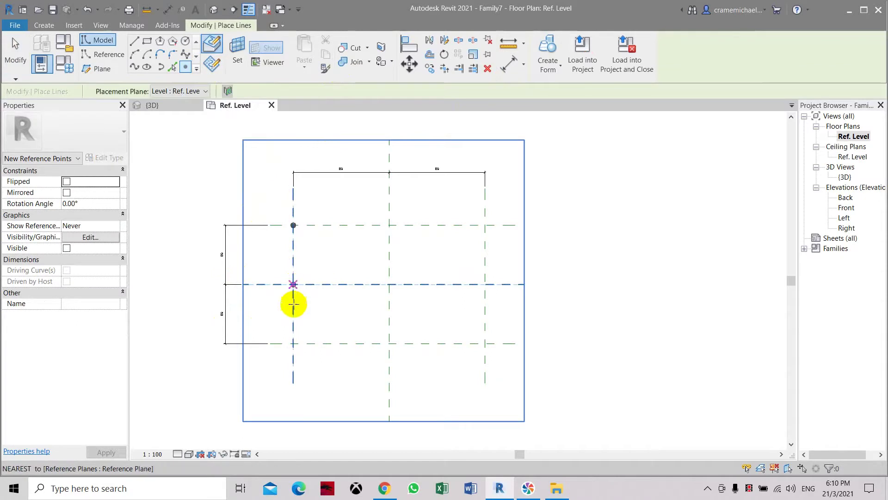
left_click(293, 343)
left_click(485, 225)
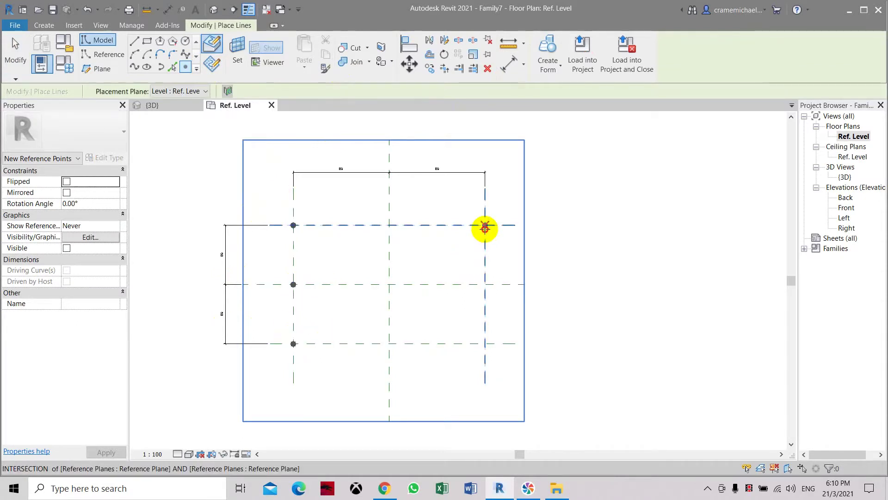
left_click(484, 284)
left_click(485, 343)
key("Escape")
key("Escape")
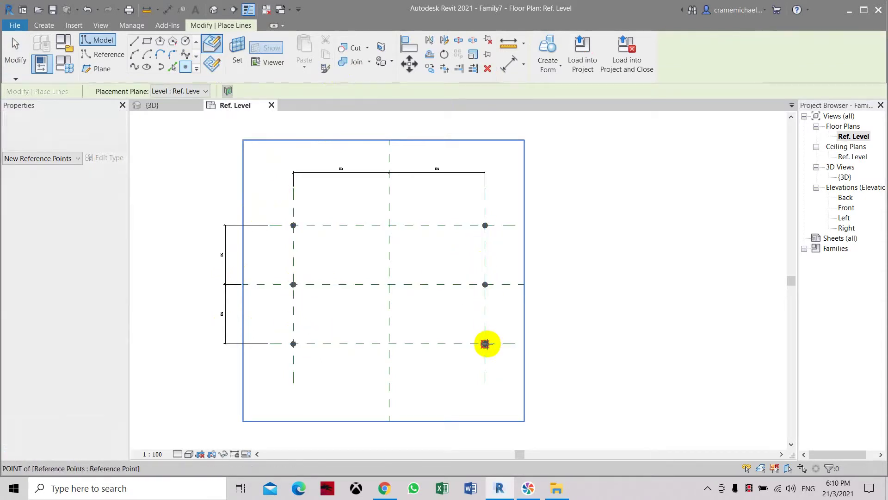
scroll(497, 253, "down", 2)
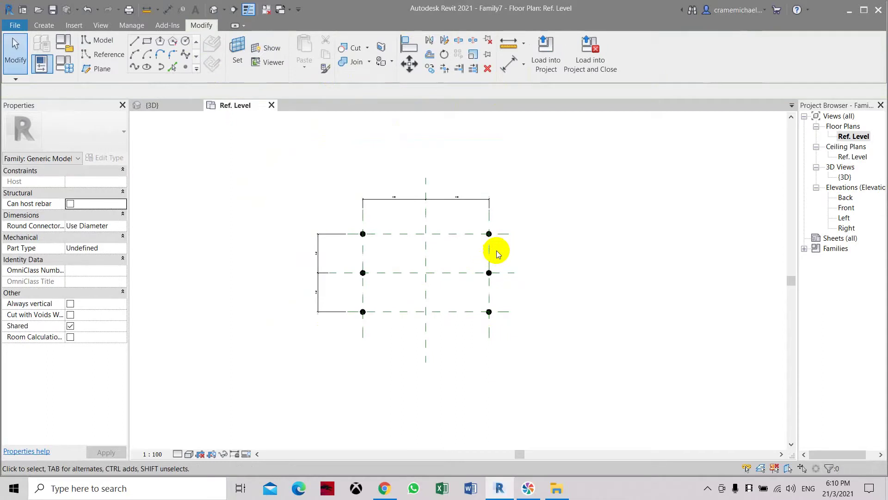
double_click(845, 177)
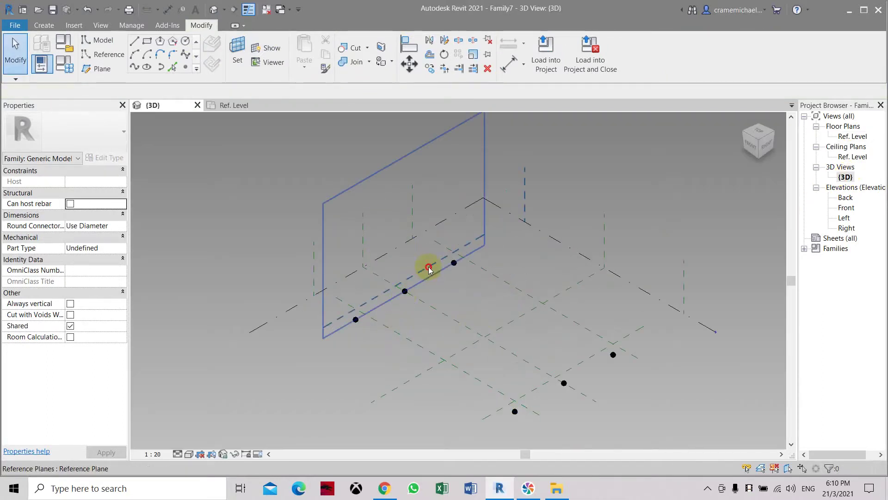
left_click(429, 269)
left_click(226, 63)
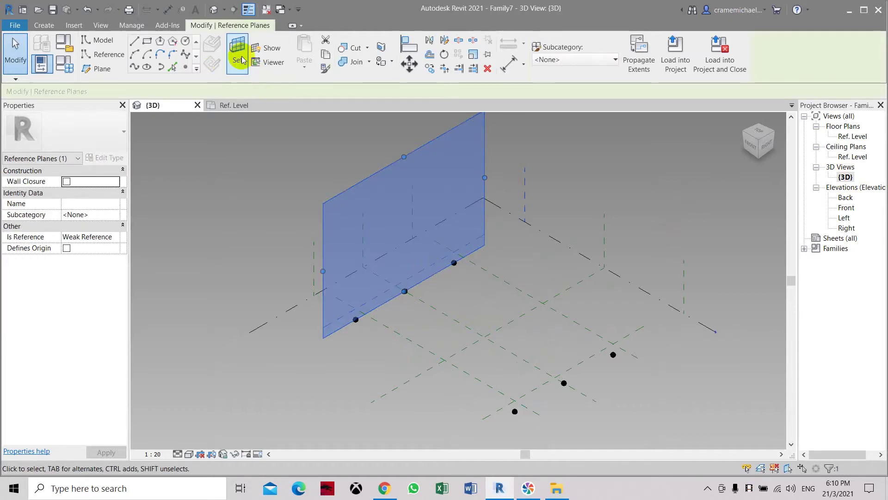
left_click(134, 68)
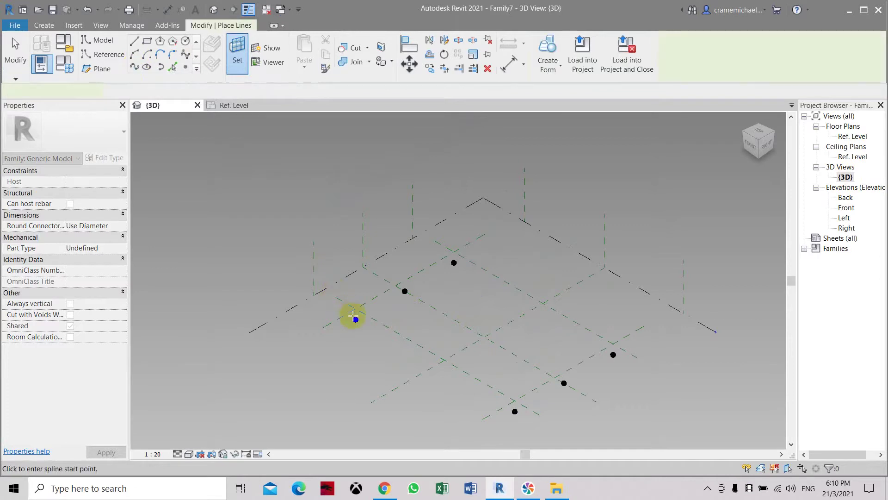
key("Escape")
key("Escape")
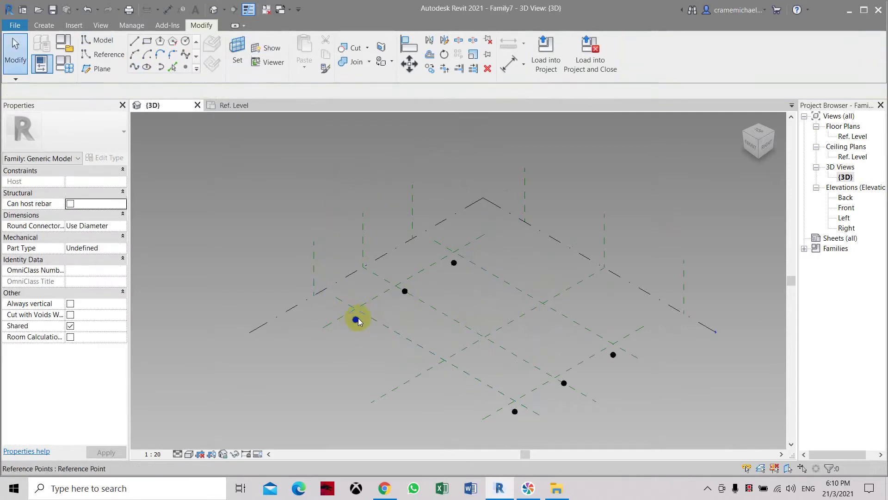
Step: Create a spline through the three reference points on the left outer reference plane
left_click_drag(331, 352, 474, 252)
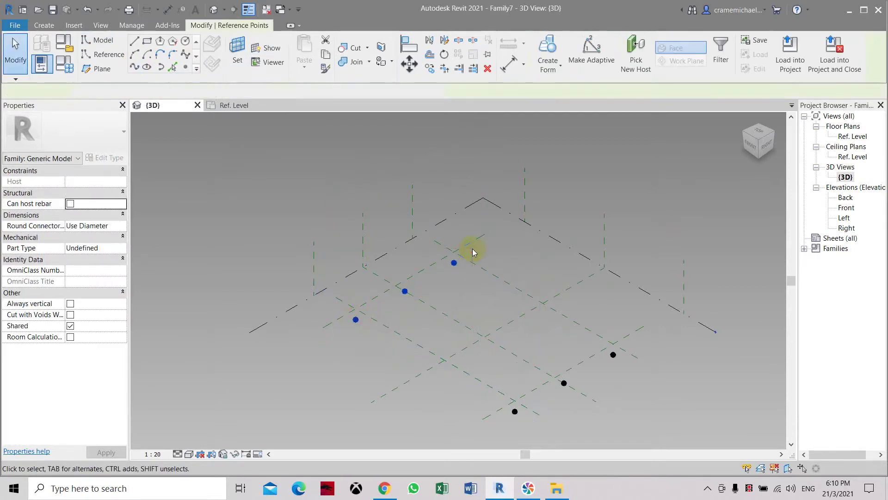
left_click(135, 68)
key("Escape")
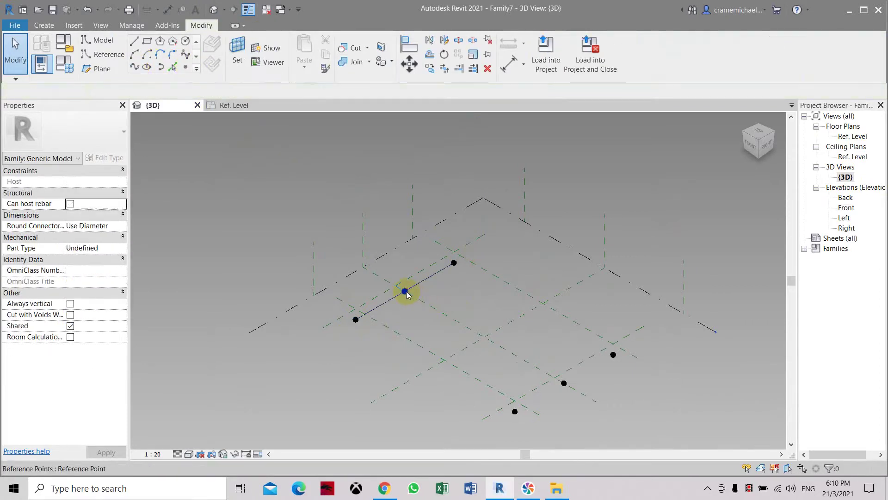
Step: Move the middle reference point of the left spline vertically upward so the line forms an arch
left_click(405, 289)
left_click_drag(406, 270, 407, 225)
middle_click_drag(517, 368, 423, 307)
key("Escape")
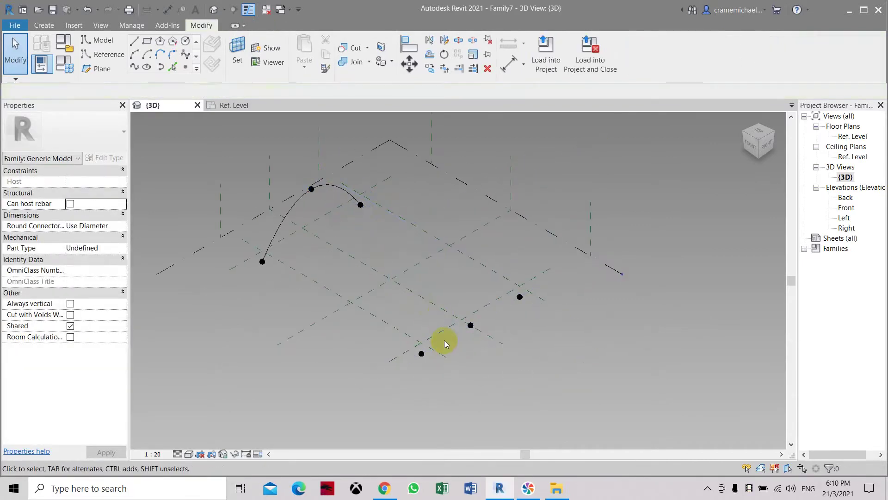
left_click(452, 332)
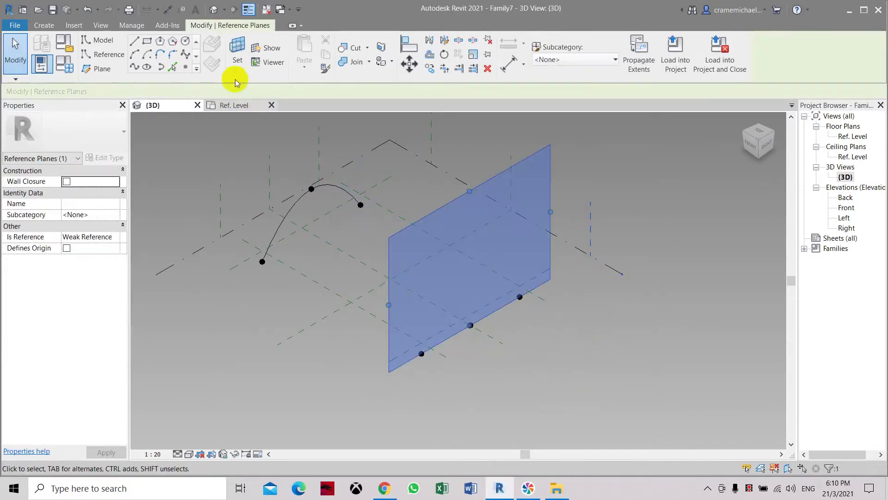
left_click(236, 54)
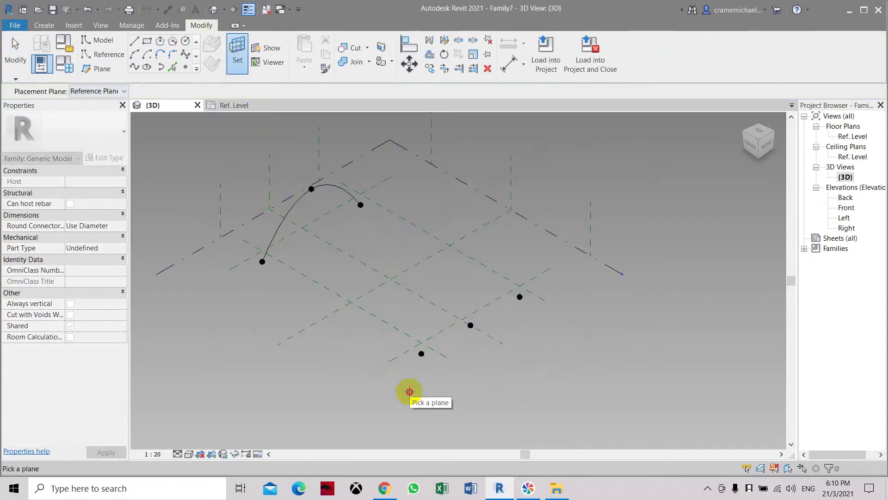
left_click(520, 300)
Step: Try to create a spline through the three right-hand reference points and raise its middle point
left_click_drag(416, 369, 534, 291)
left_click(133, 67)
left_click_drag(469, 323, 467, 293)
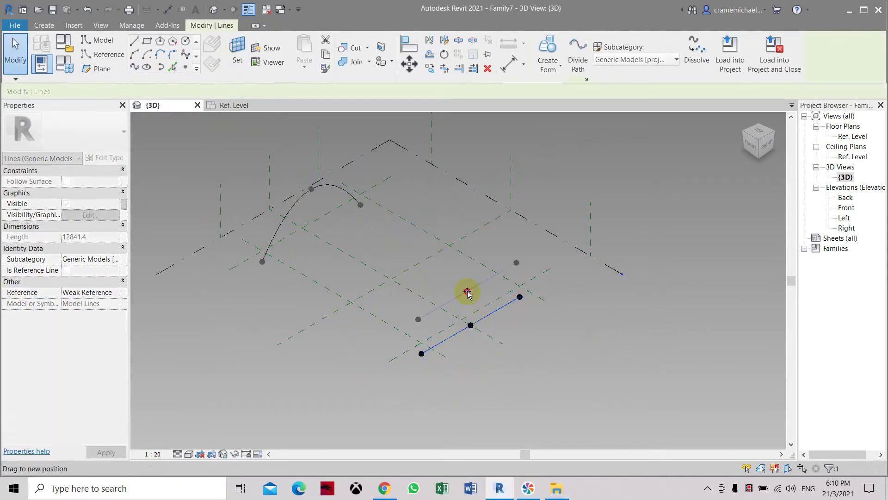
key("Escape")
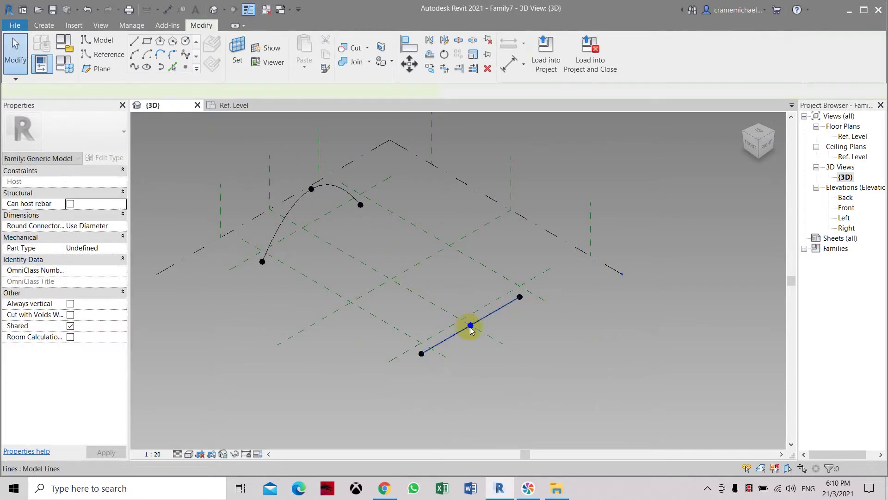
left_click(470, 327)
key("Escape")
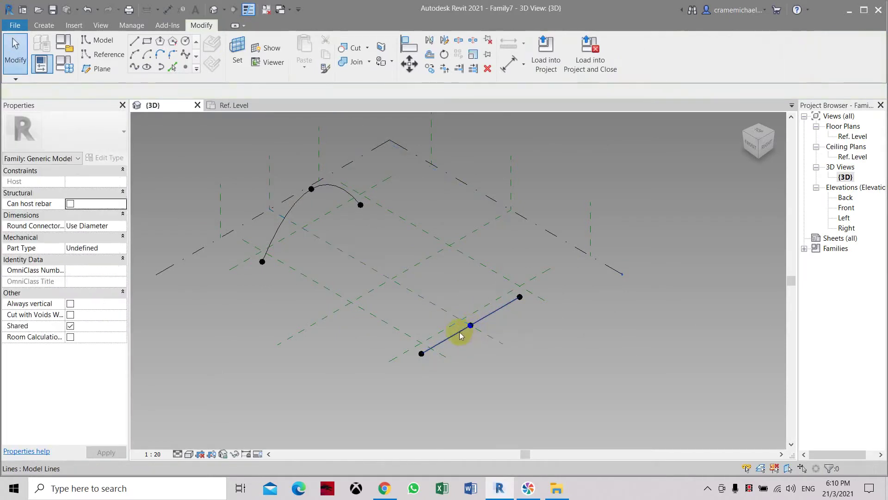
left_click(470, 327)
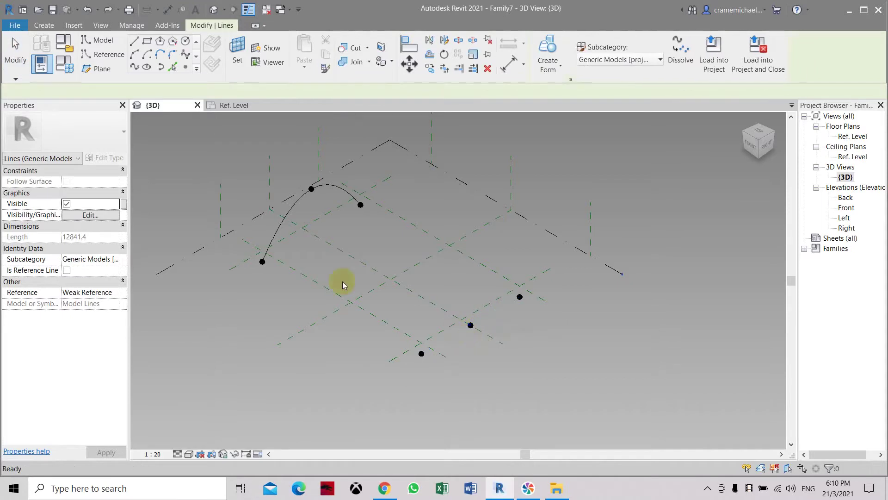
key("Escape")
Step: Create a spline through the three reference points on the right outer reference plane
left_click_drag(402, 393, 569, 276)
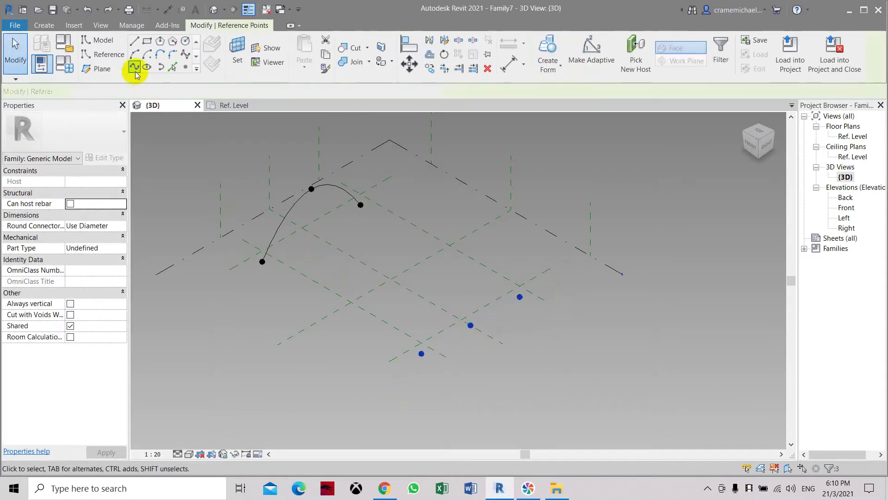
left_click(471, 327)
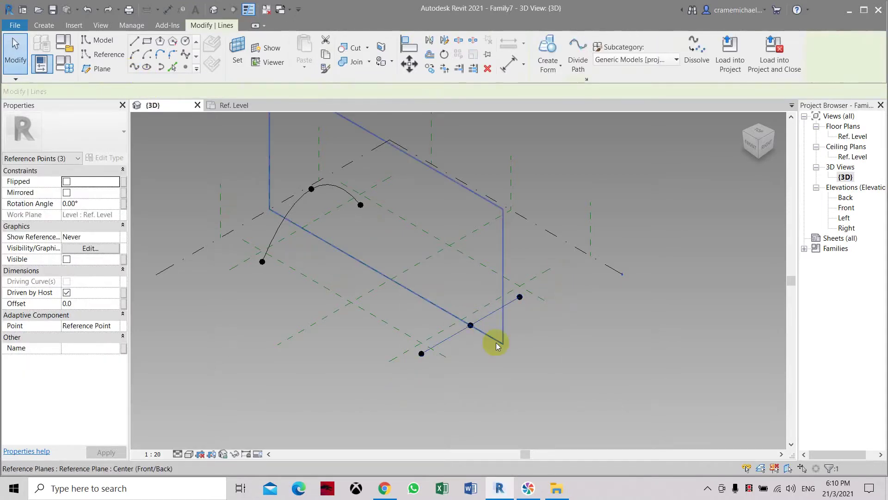
left_click(472, 345)
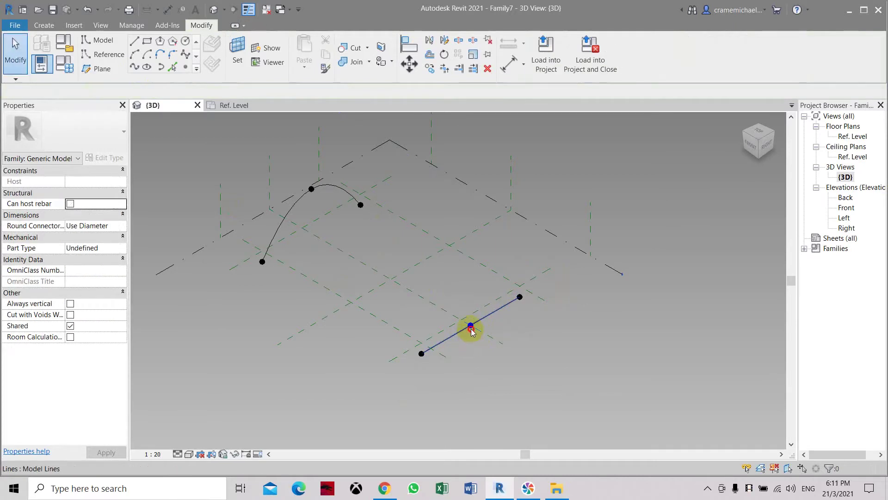
Step: Raise the middle reference point of the right spline vertically so the line forms an arch
left_click(471, 328)
key("Escape")
scroll(477, 329, "up", 3)
scroll(478, 333, "up", 2)
left_click(465, 321)
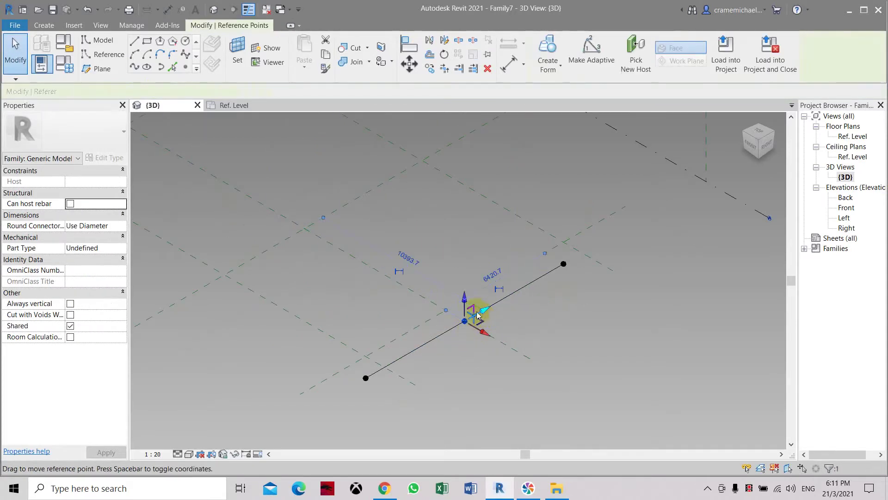
left_click_drag(465, 298, 470, 224)
scroll(515, 267, "down", 5)
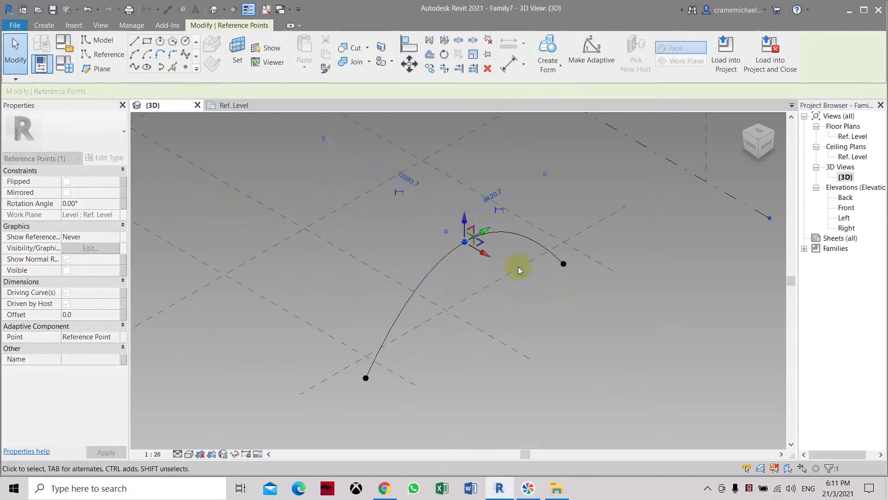
key("Escape")
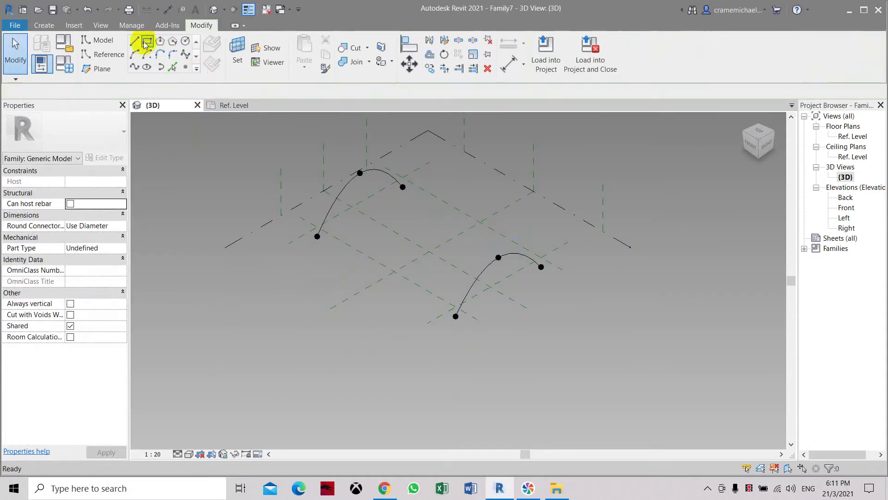
Step: Connect the two arches with straight model lines, one between their front end points and one between their back end points
key("l")
key("i")
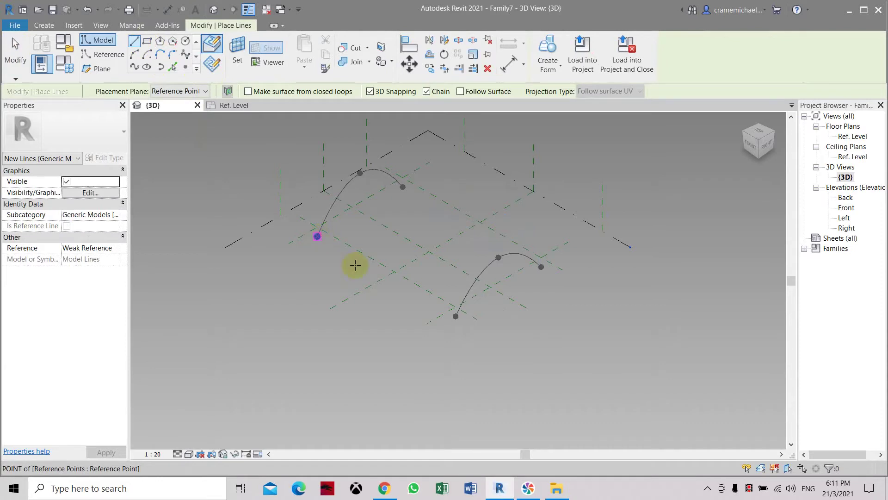
left_click(456, 316)
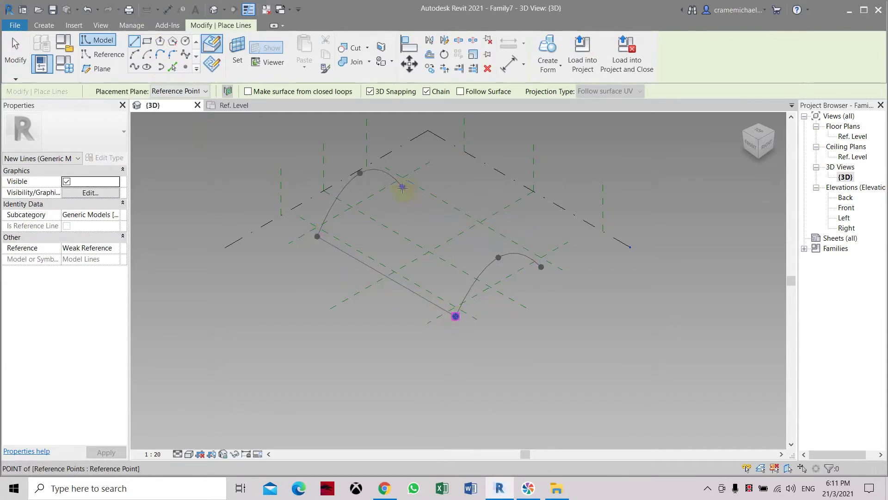
key("Escape")
key("Escape")
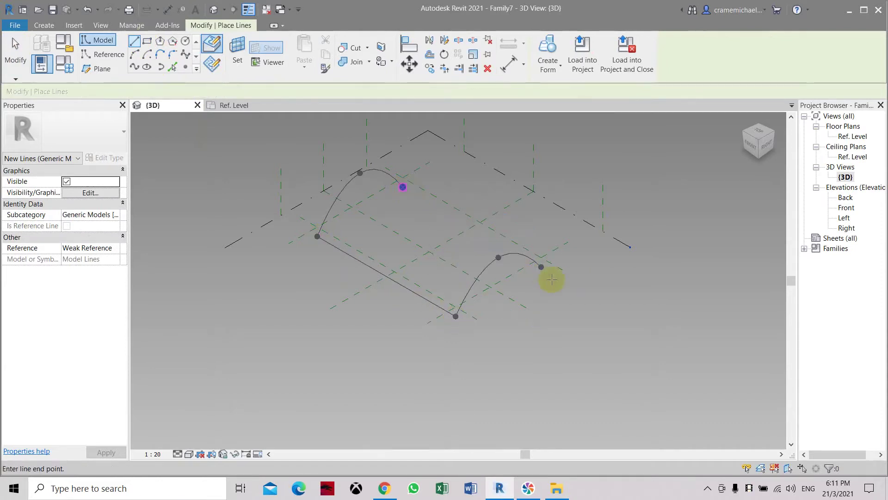
left_click(541, 267)
key("Escape")
key("Escape")
mouse_move(377, 306)
middle_mouse_down()
mouse_move(366, 313)
mouse_move(374, 351)
middle_mouse_up()
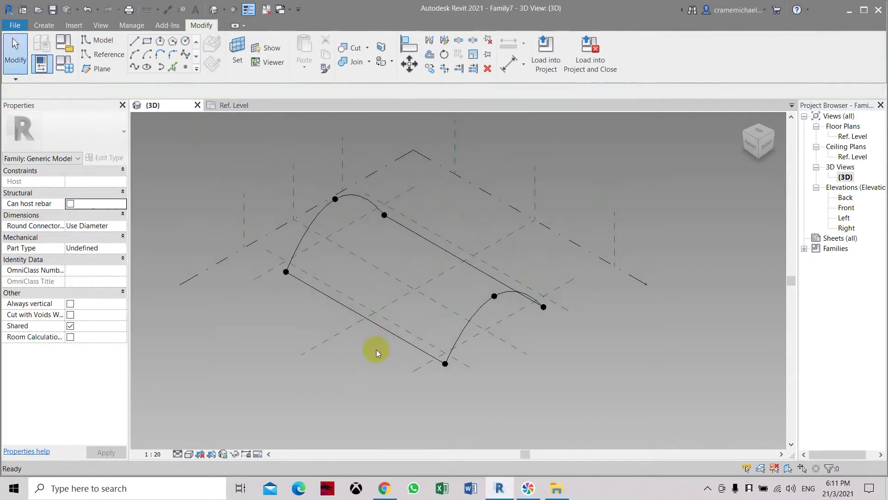
Step: Make the closed chain of arches and straight lines reference lines, and create a solid form from it using the upward extrusion option
key("Tab")
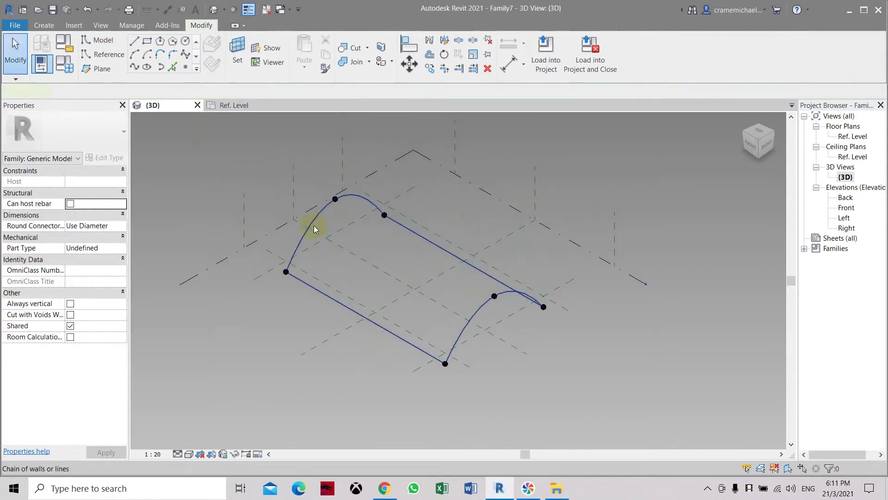
left_click(314, 229)
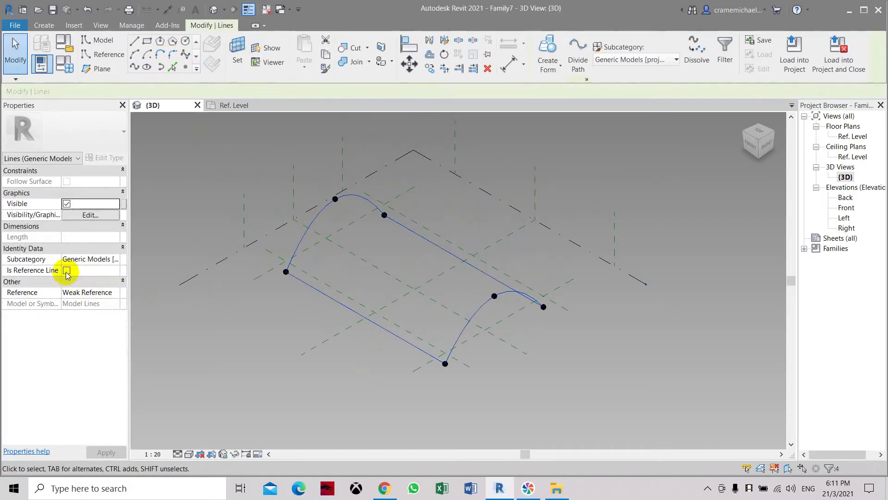
left_click(66, 271)
left_click(549, 71)
left_click(549, 83)
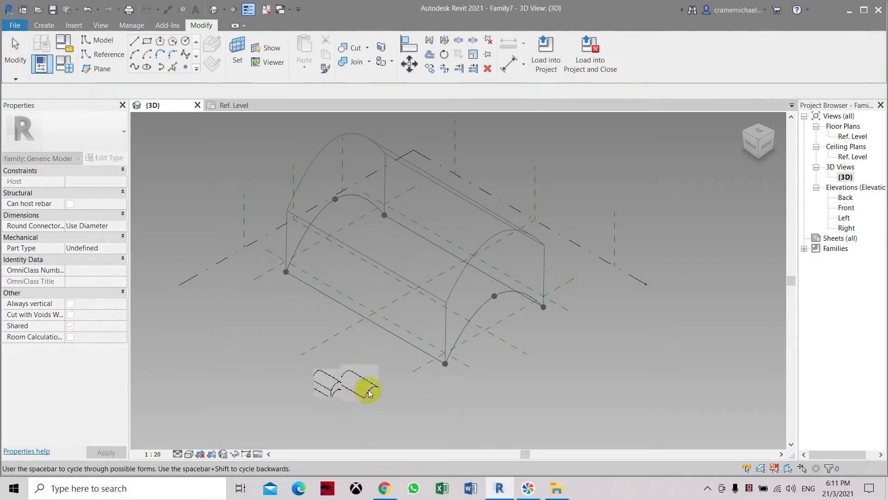
left_click(336, 392)
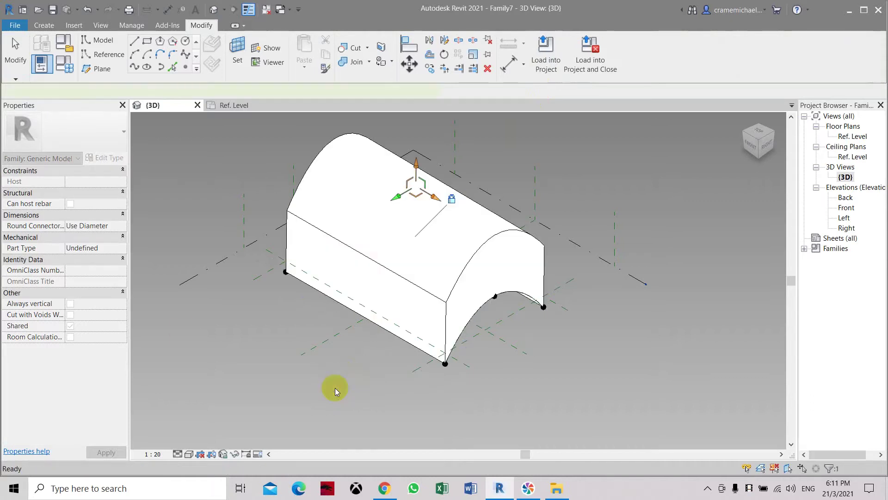
Step: Set the form's positive offset to 20 to turn it into a thin curved shell
left_click(94, 187)
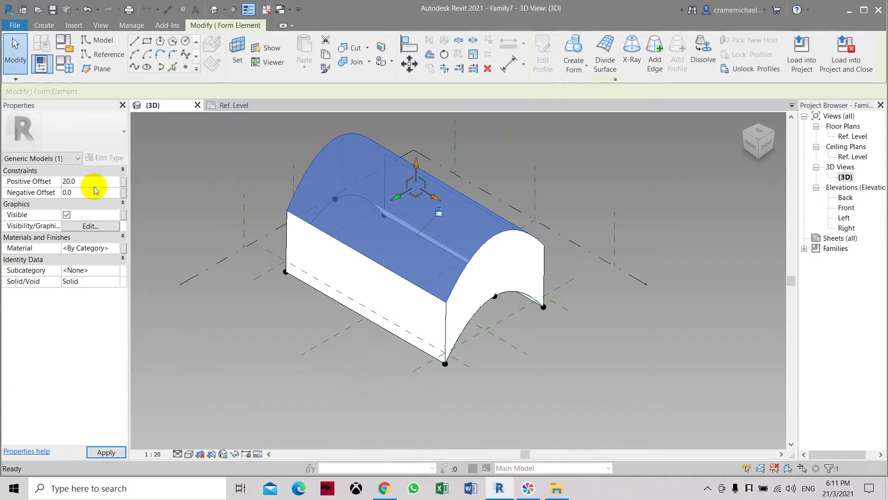
left_click(120, 452)
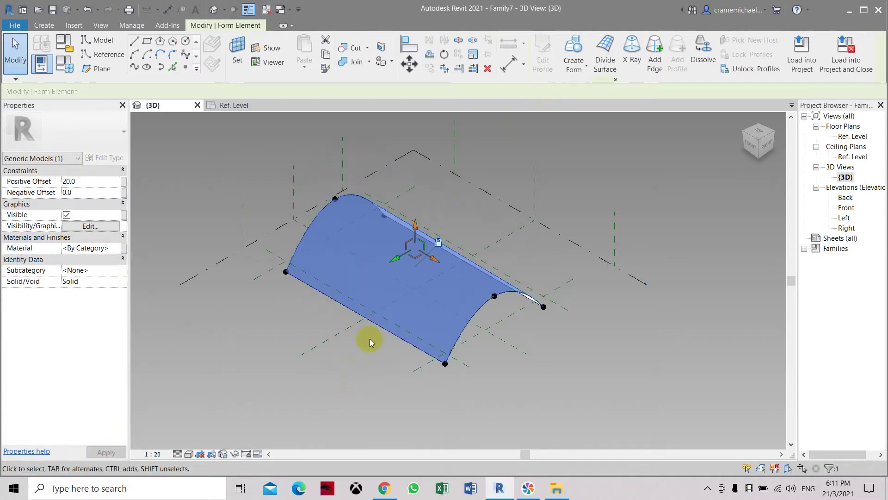
left_click(390, 380)
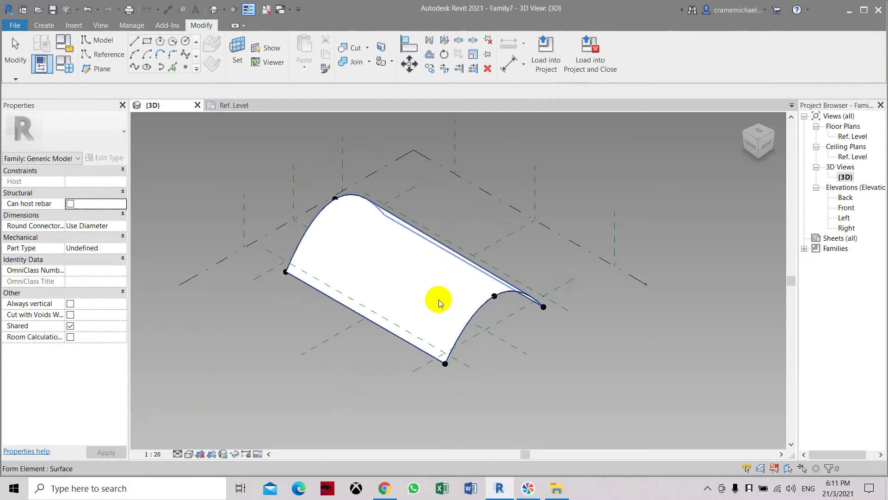
Step: Search the materials for glass and add Glass, Bronze Glazing, Low E from the AEC library as the curved form's material
left_click_drag(761, 149, 133, 180)
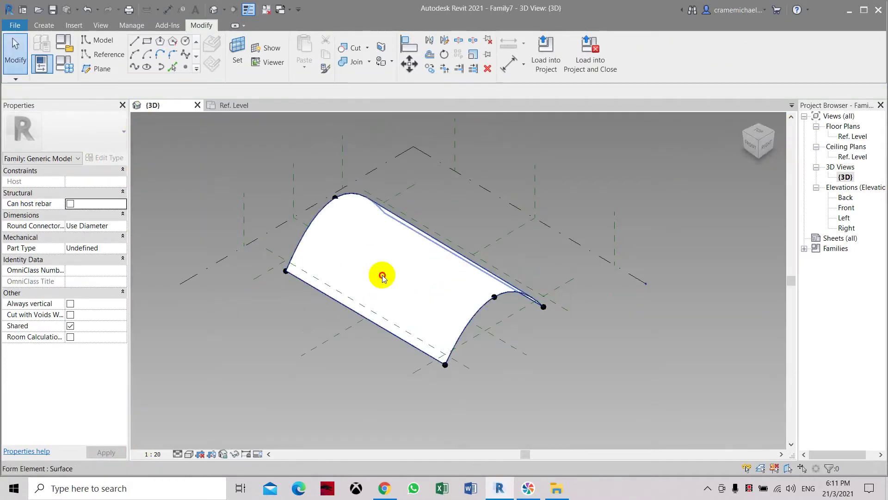
left_click(403, 280)
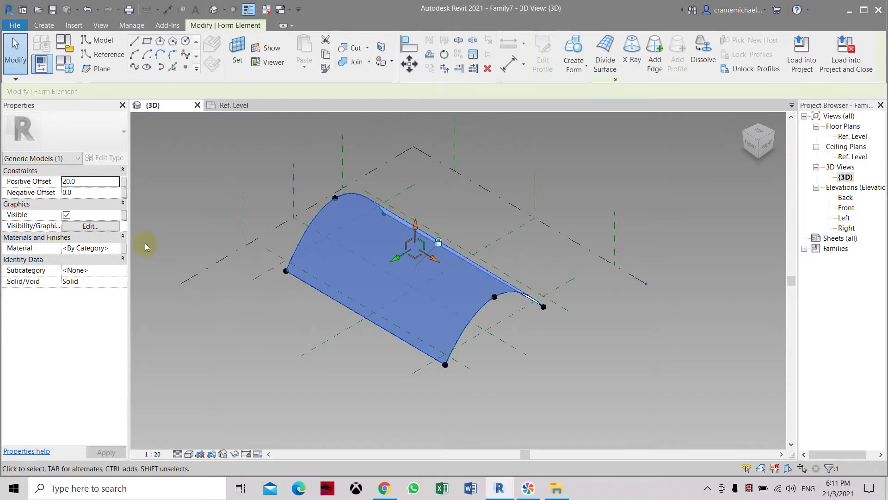
left_click(113, 248)
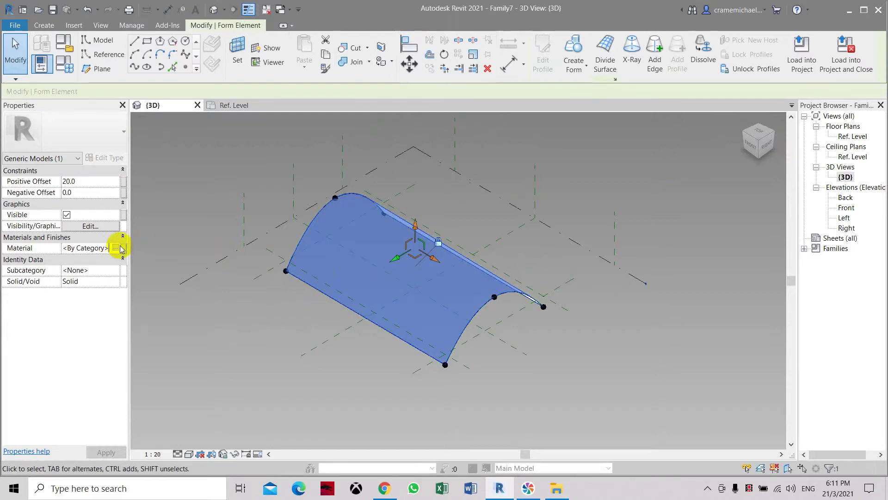
left_click(117, 246)
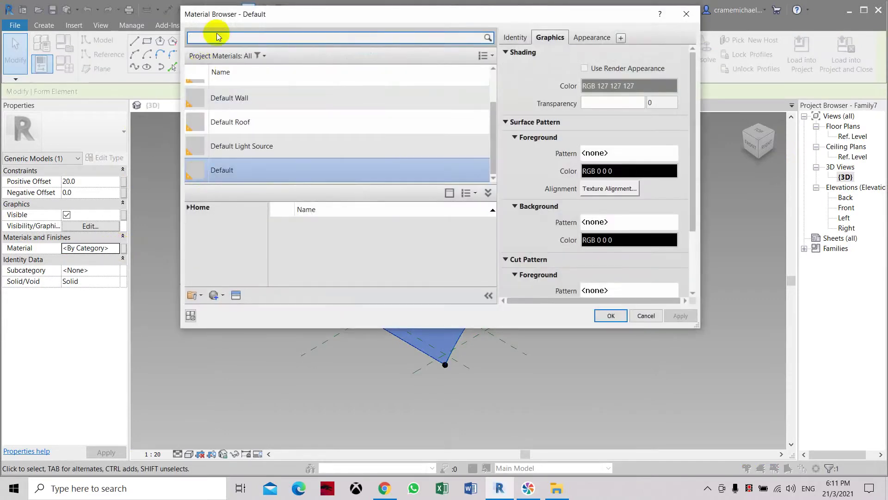
type("glass")
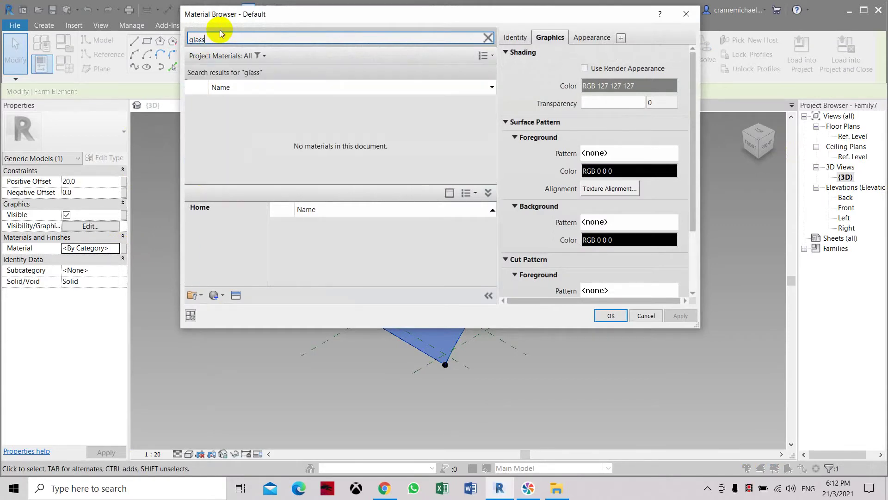
key("Return")
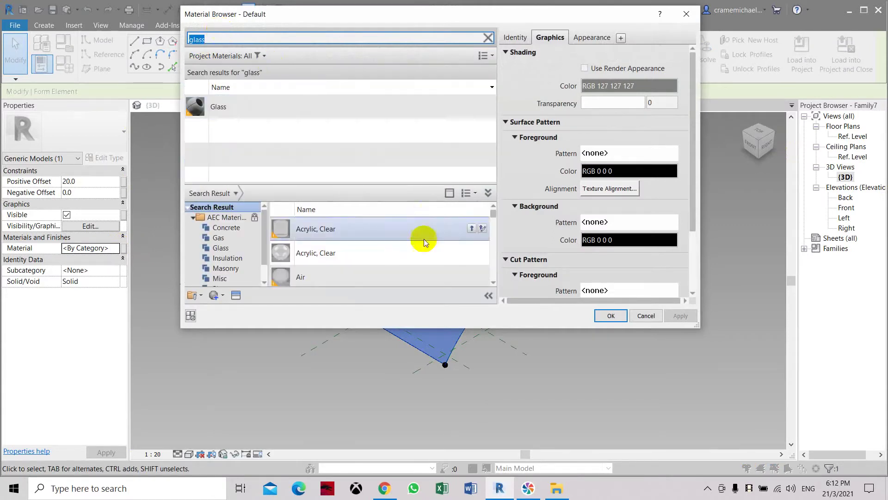
left_click(235, 248)
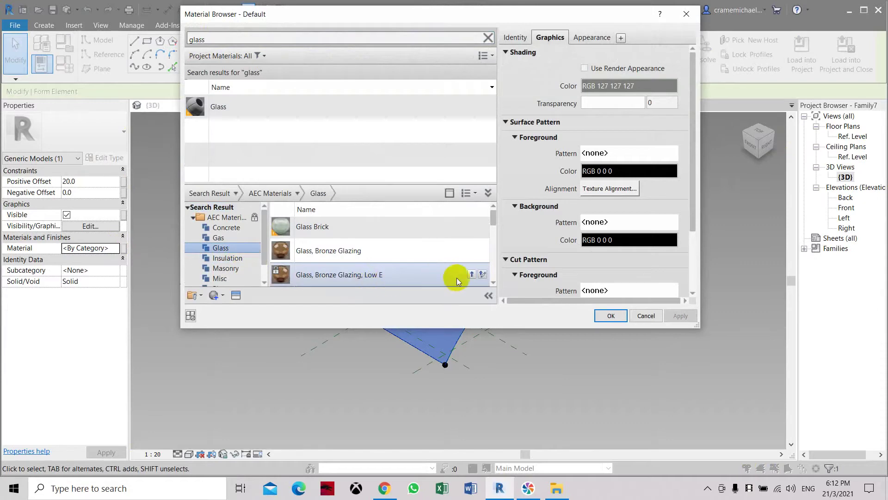
left_click(475, 274)
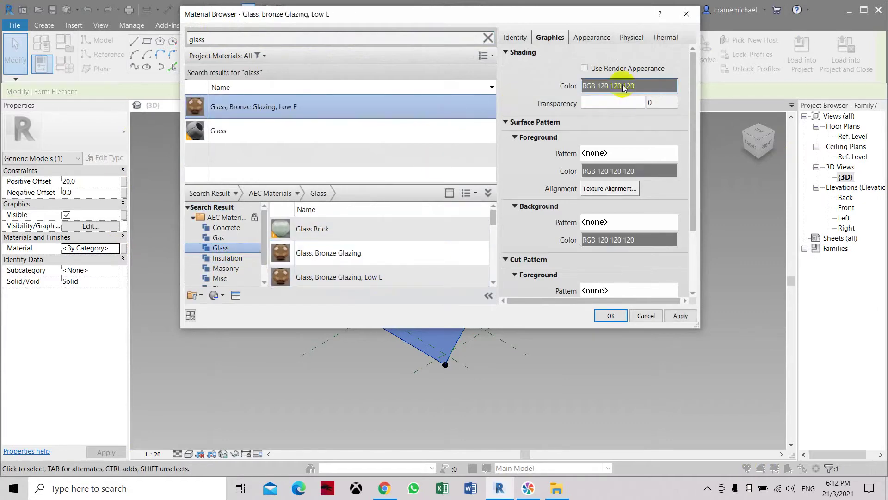
Step: Take the glass material's shading colour from its render appearance, set its transparency to 55, and apply the material to the form
left_click(584, 69)
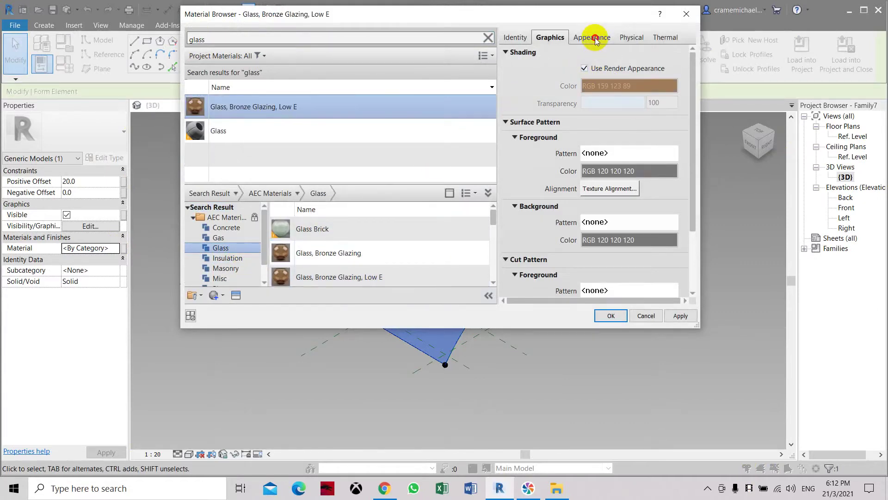
left_click(595, 40)
left_click(550, 39)
left_click(588, 68)
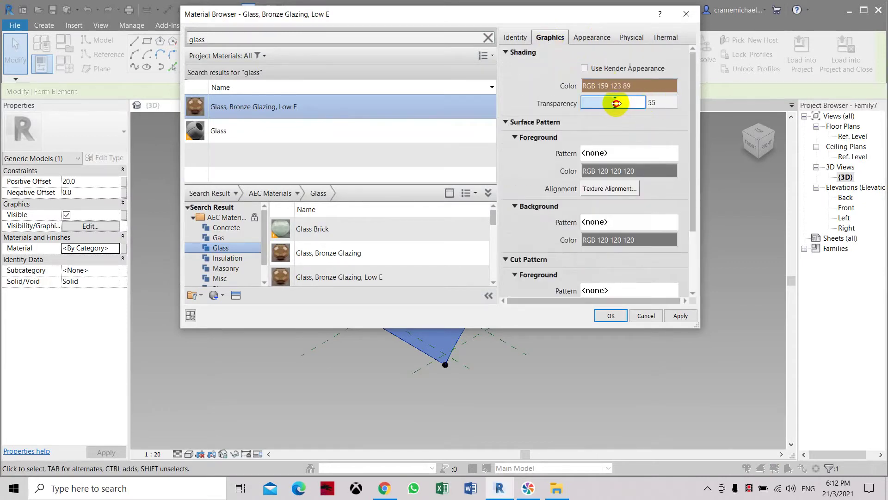
left_click(611, 315)
left_click(540, 396)
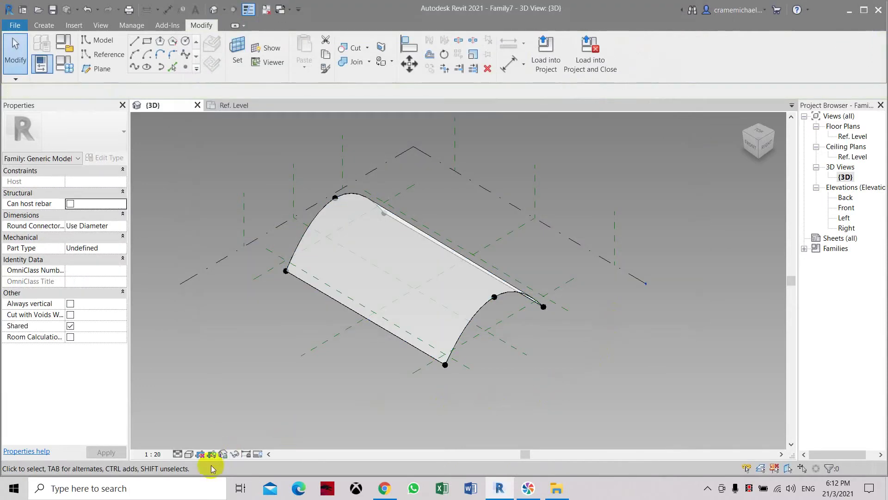
Step: Change the 3D view's visual style to Consistent Colors and inspect the form from the front
left_click(181, 455)
left_click(189, 454)
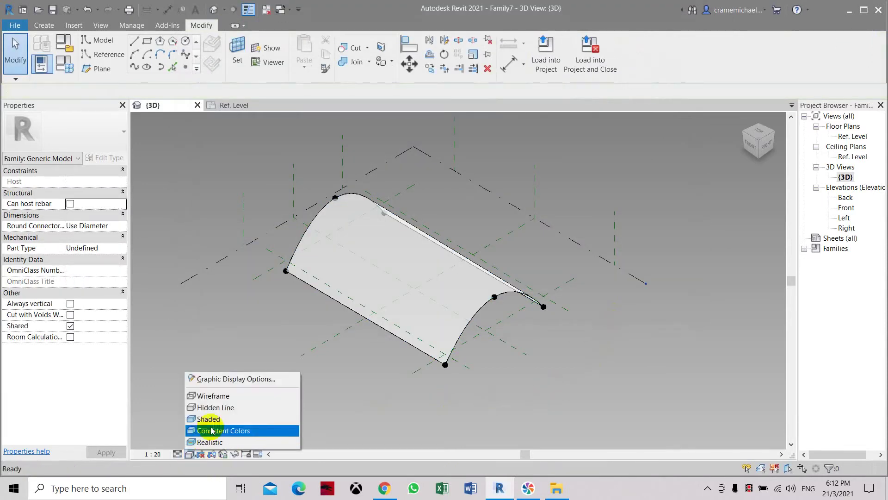
left_click(208, 430)
mouse_move(762, 147)
left_mouse_down()
mouse_move(721, 170)
mouse_move(711, 190)
mouse_move(134, 143)
mouse_move(175, 440)
mouse_move(240, 440)
left_mouse_up()
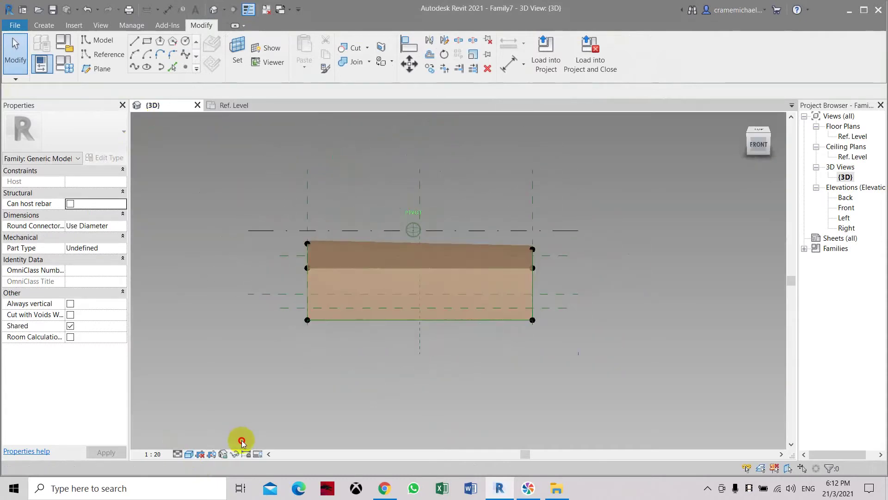
left_click(763, 143)
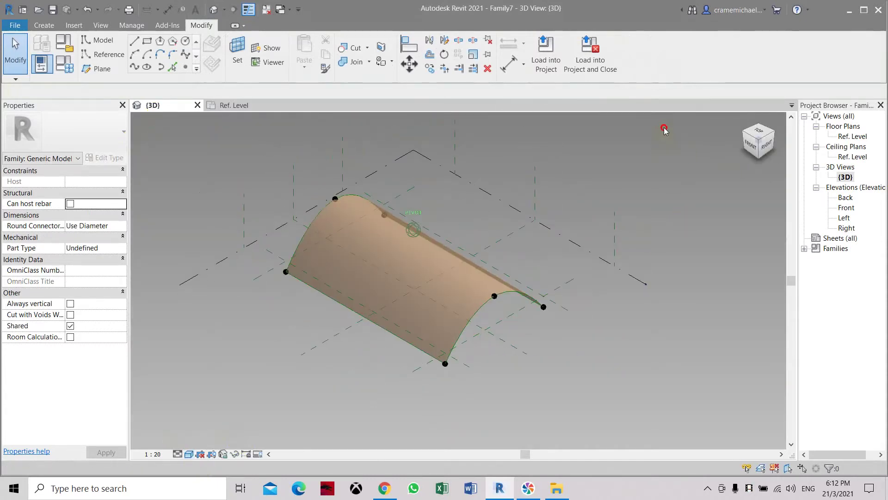
Step: Pull the middle reference points of both arches outward and raise the left one to an offset of about 8027.5
left_click(502, 304)
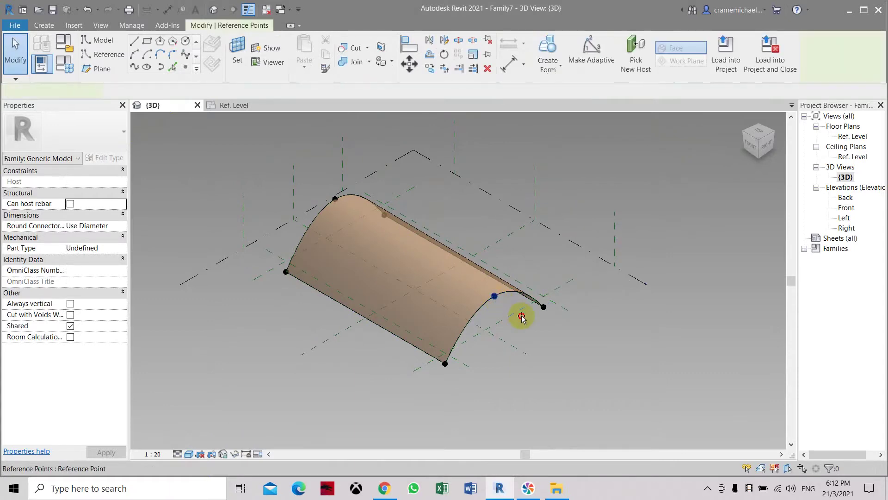
left_click_drag(335, 200, 304, 175)
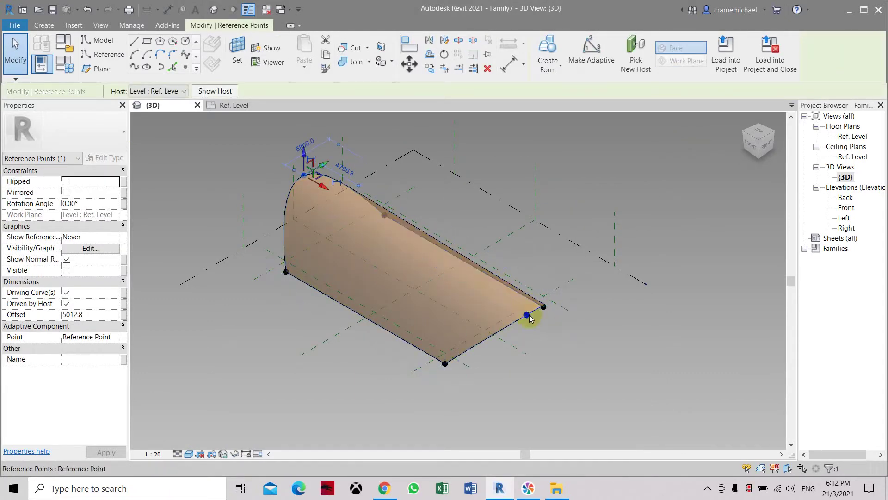
left_click(759, 147)
left_click_drag(769, 447, 150, 152)
left_click_drag(309, 157, 343, 184)
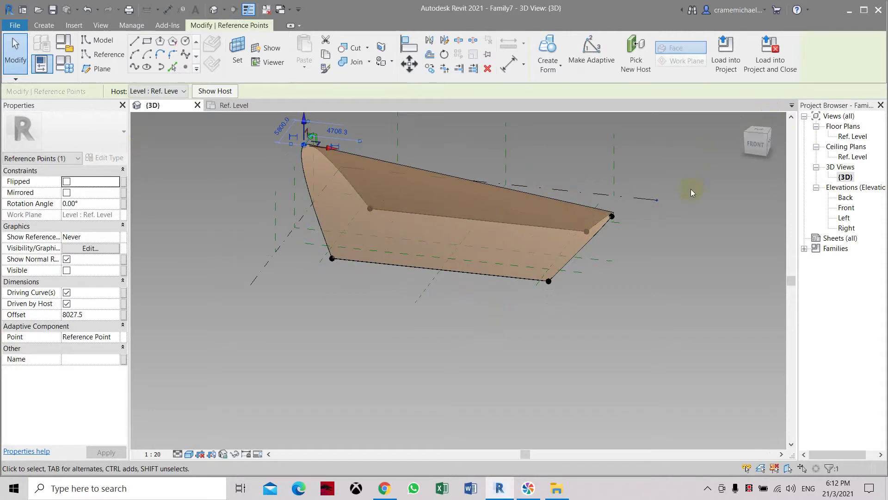
middle_click_drag(714, 170, 668, 258)
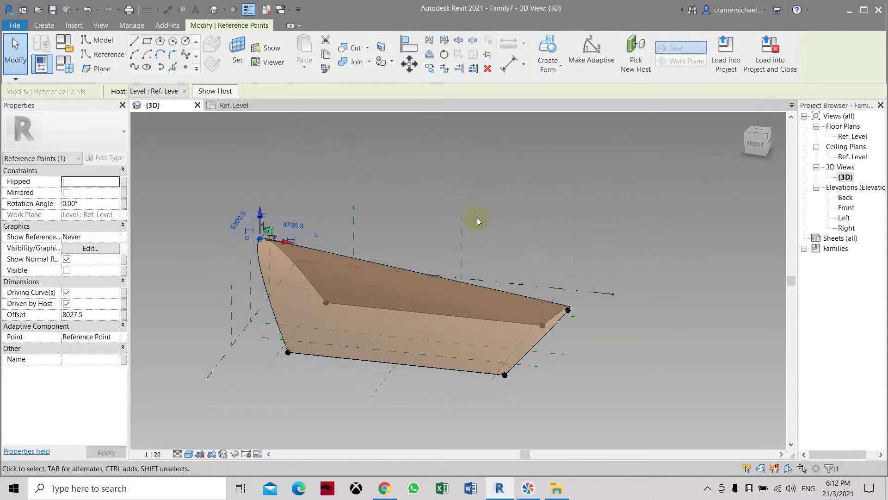
Step: Divide the curved glass surface into a grid of 10 U by 10 V divisions
left_click(375, 276)
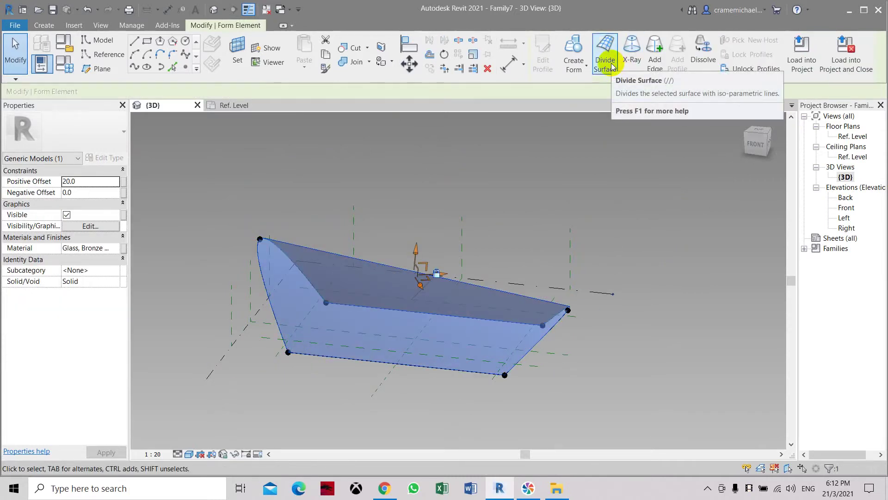
left_click(611, 66)
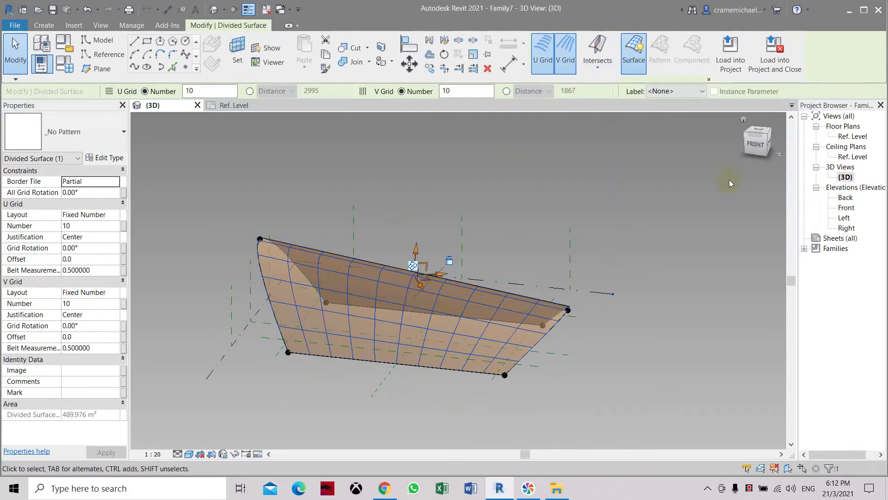
left_click_drag(756, 150, 137, 139)
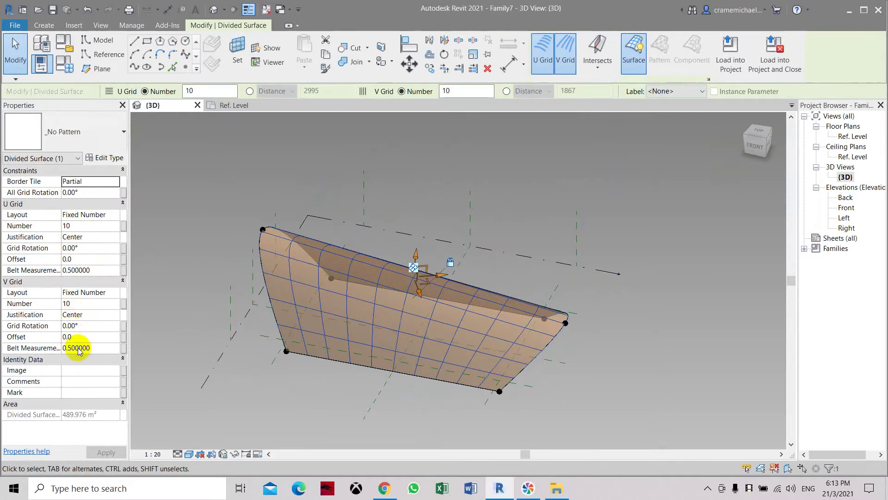
Step: Save the divided surface family in the Documents folder under the file name Roof Curve Adaptive1
scroll(336, 364, "up", 3)
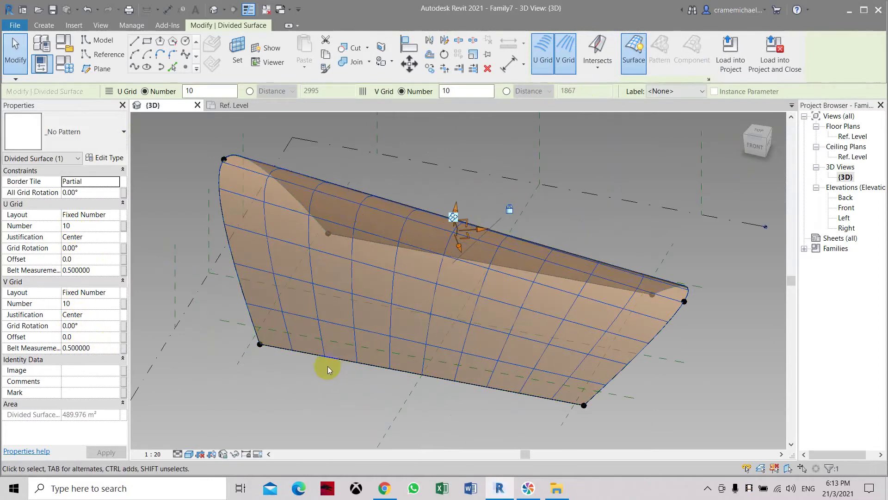
scroll(328, 369, "down", 2)
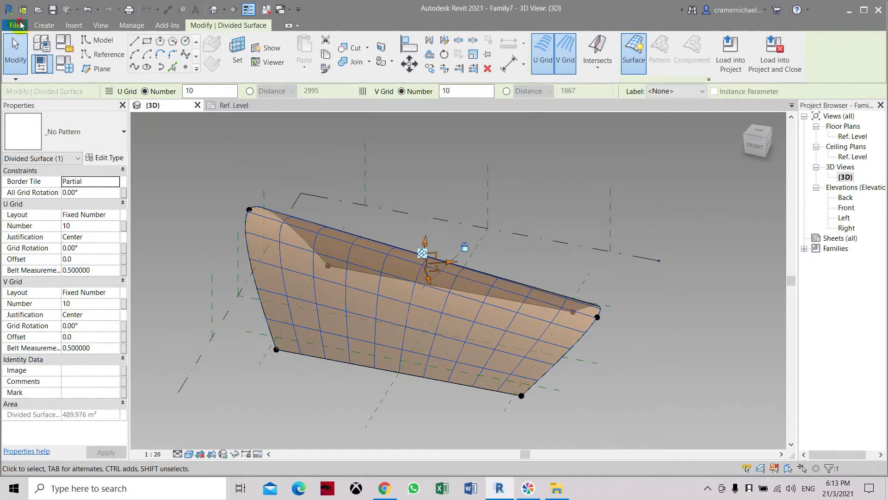
left_click(16, 24)
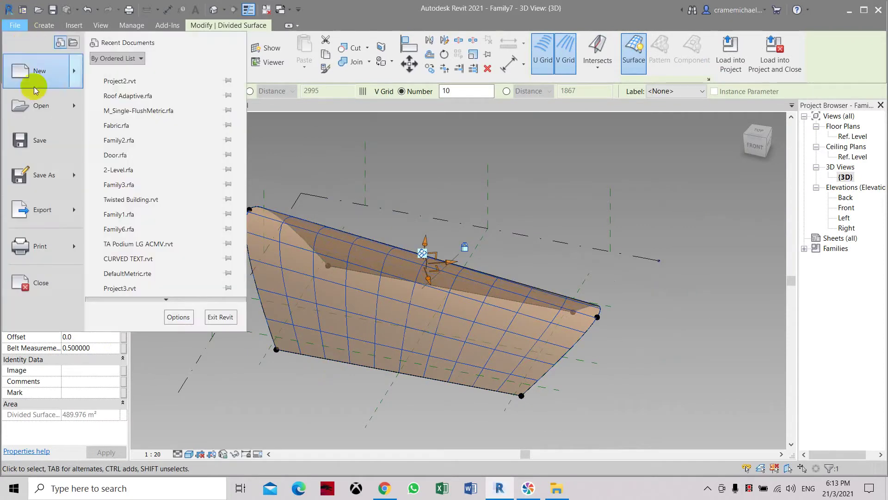
left_click(42, 145)
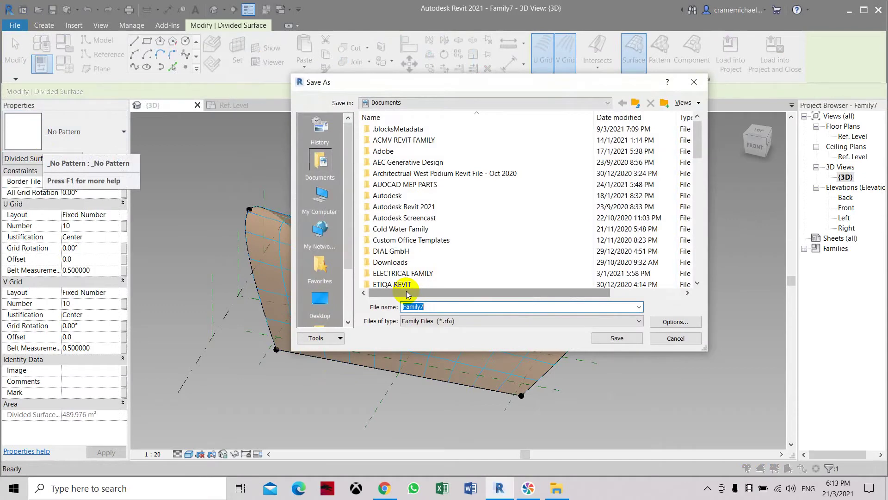
type("Roof")
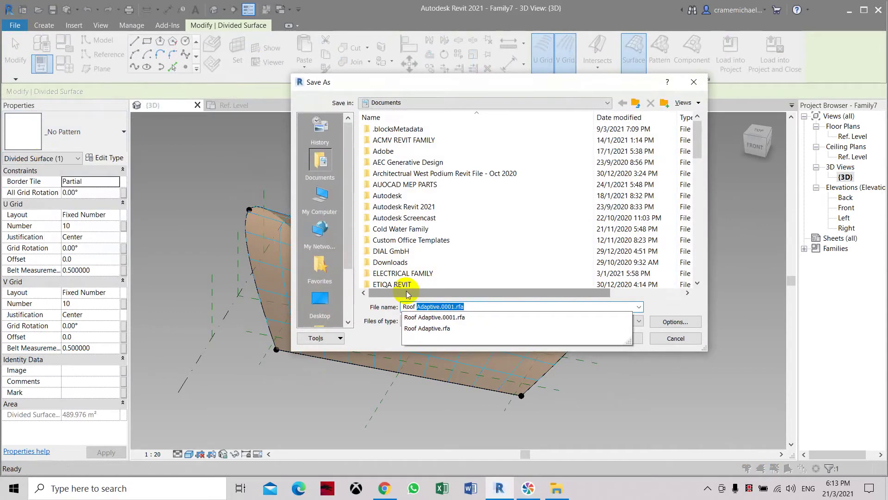
type(" Curve Adaptive1")
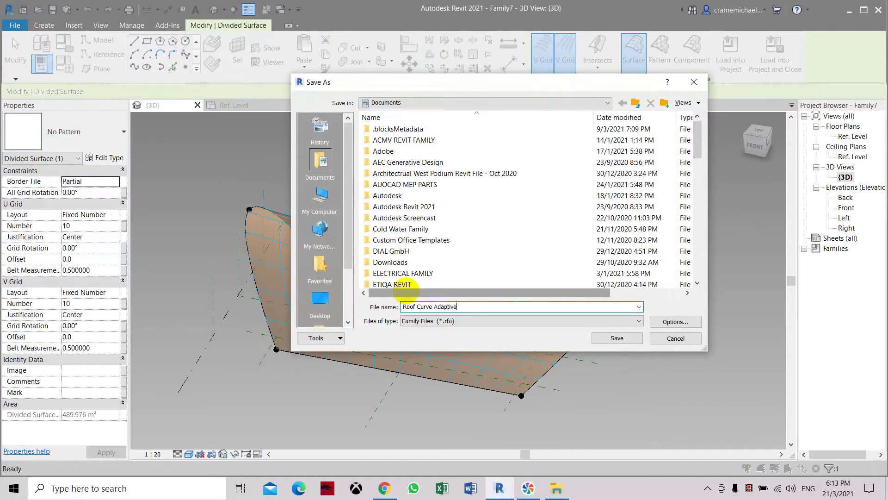
left_click(675, 322)
left_click(505, 298)
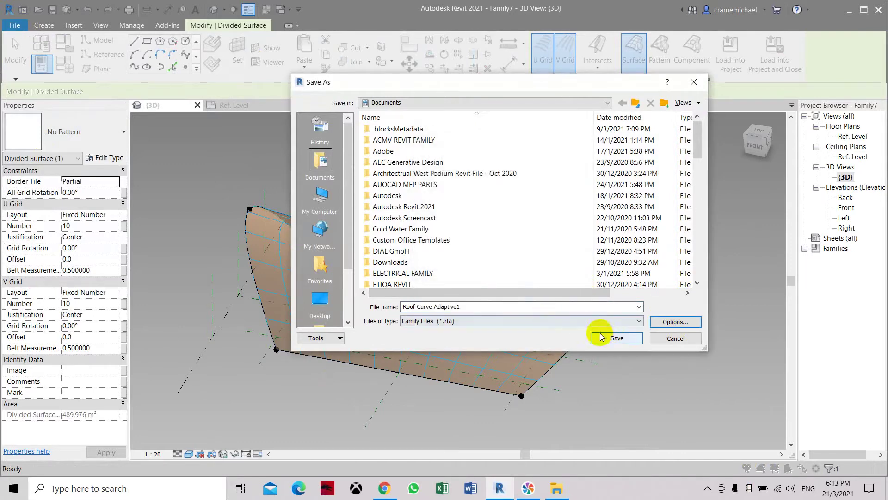
left_click(602, 338)
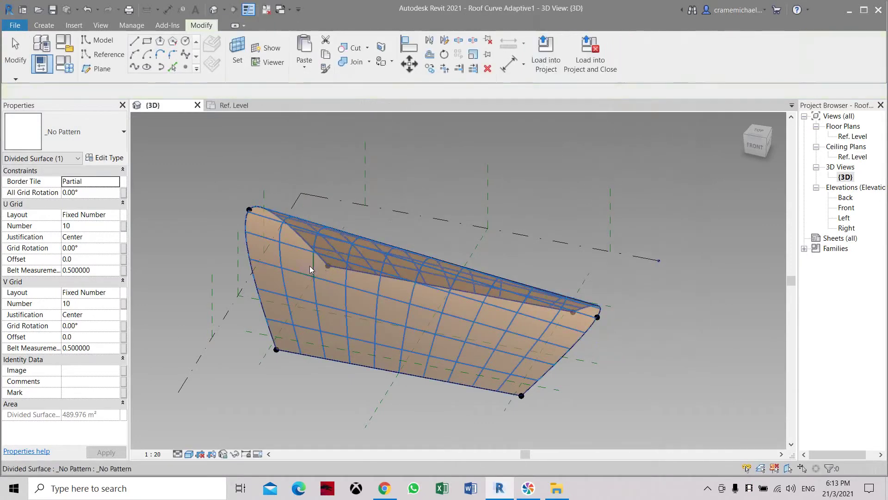
Step: Create a new family from the Metric Generic Model Adaptive template in the Metric templates folder
left_click(16, 27)
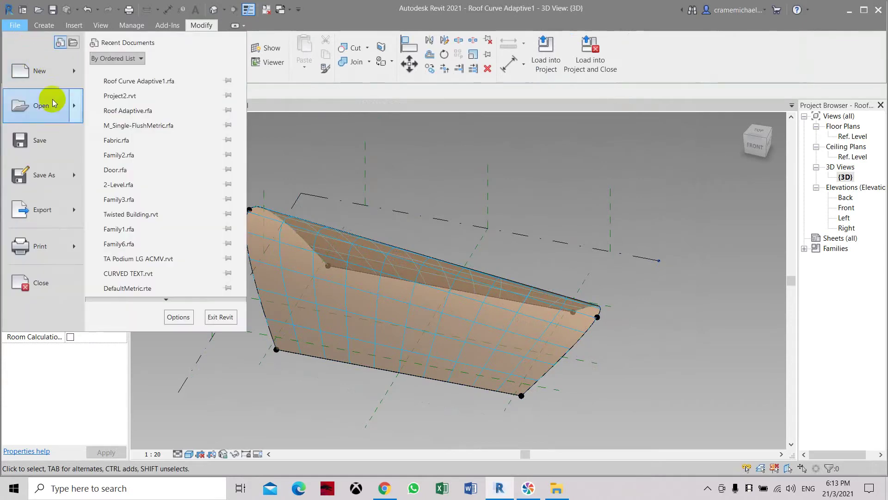
mouse_move(57, 73)
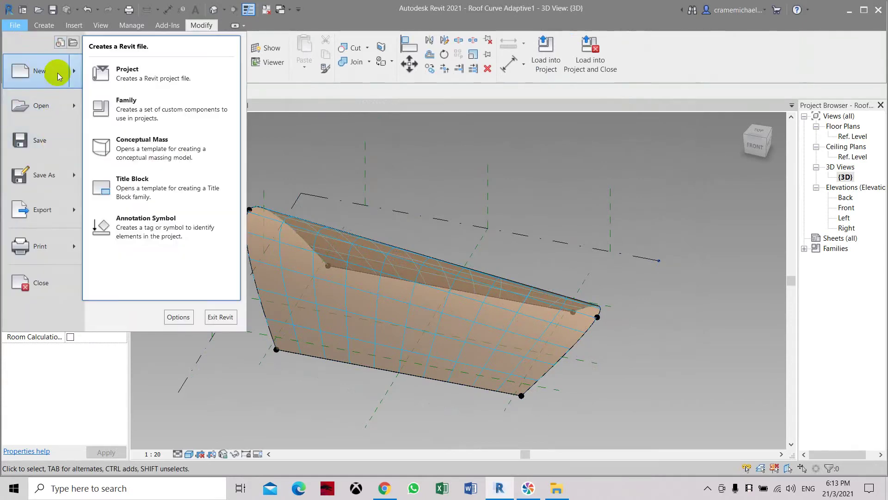
left_click(120, 98)
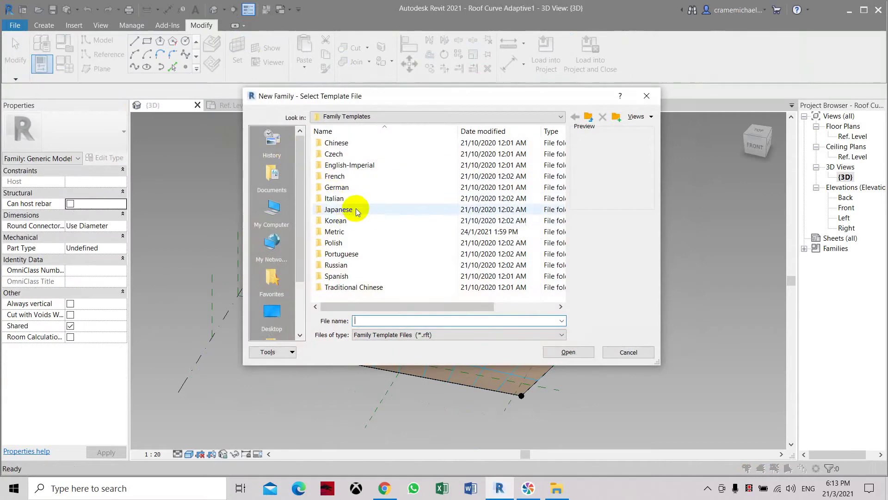
double_click(357, 232)
scroll(412, 279, "down", 8)
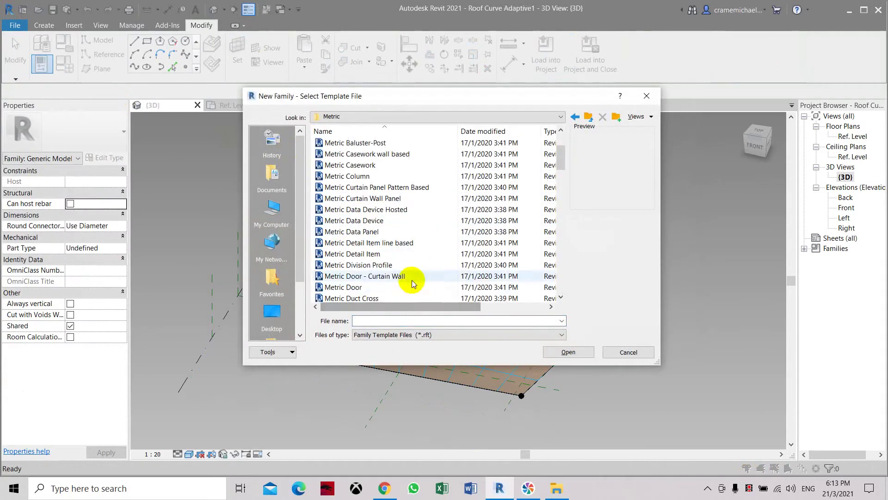
scroll(415, 235, "down", 3)
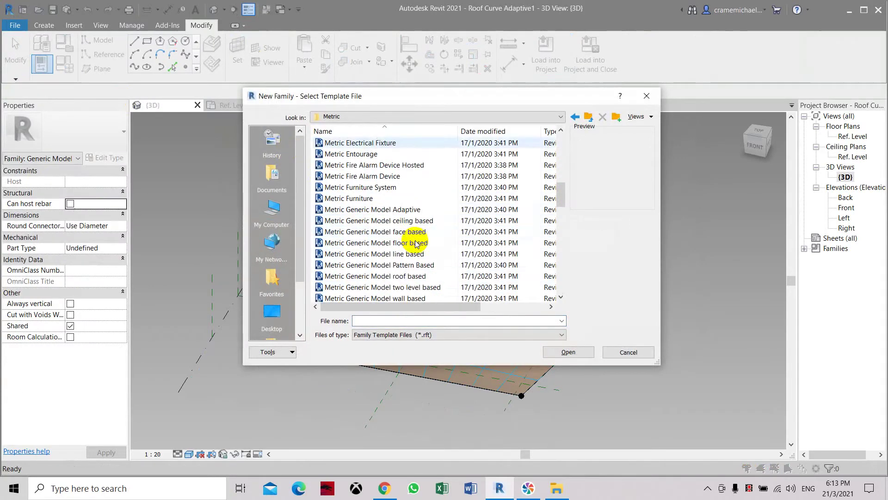
left_click(407, 211)
left_click(565, 351)
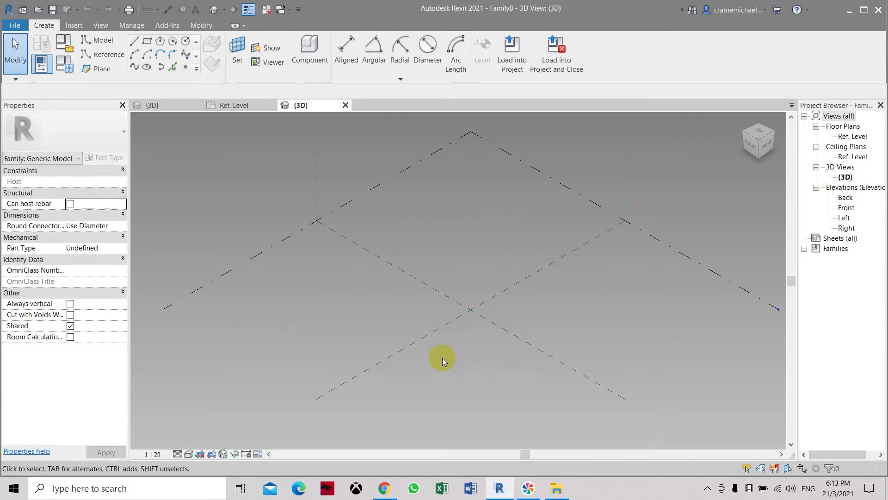
Step: On the Ref. Level floor plan, draw vertical reference planes about 2812 left and 2600 right of the centre plane
double_click(856, 137)
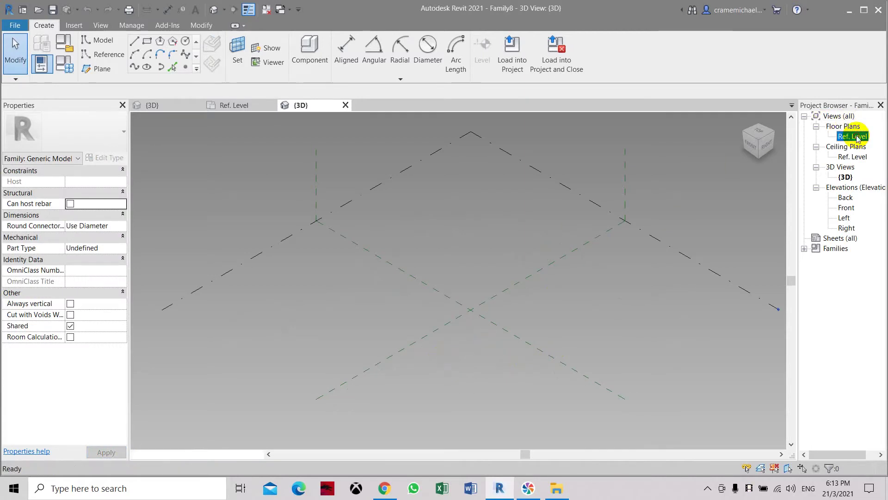
middle_click_drag(529, 304, 422, 292)
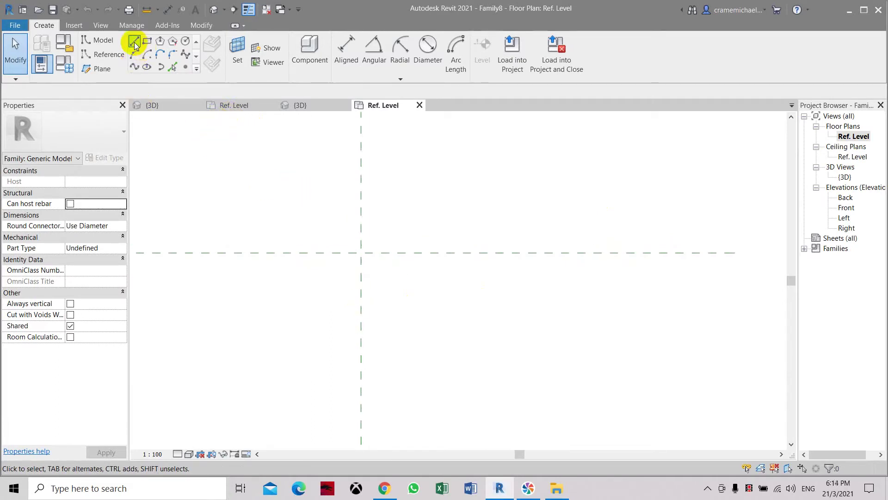
left_click(106, 60)
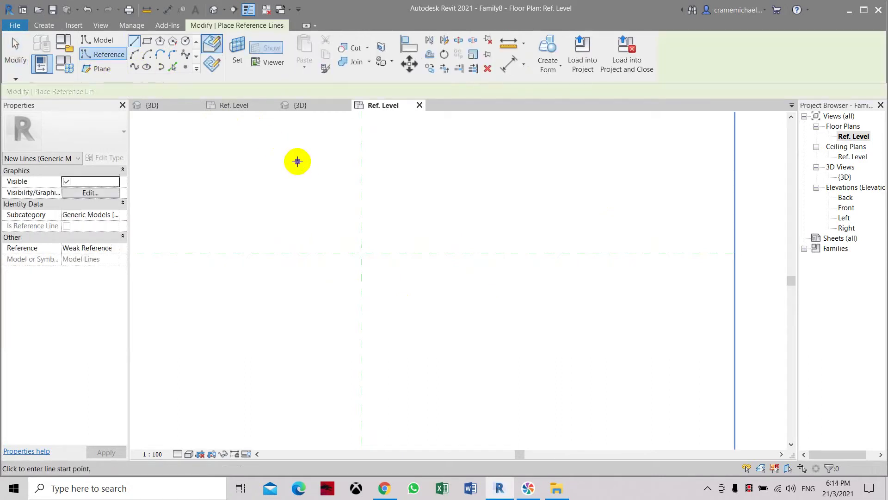
left_click(292, 154)
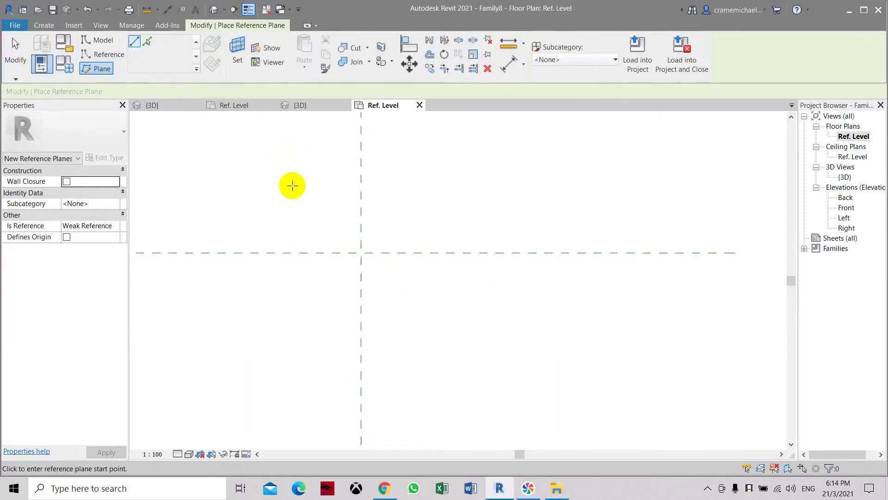
left_click(291, 330)
left_click(424, 154)
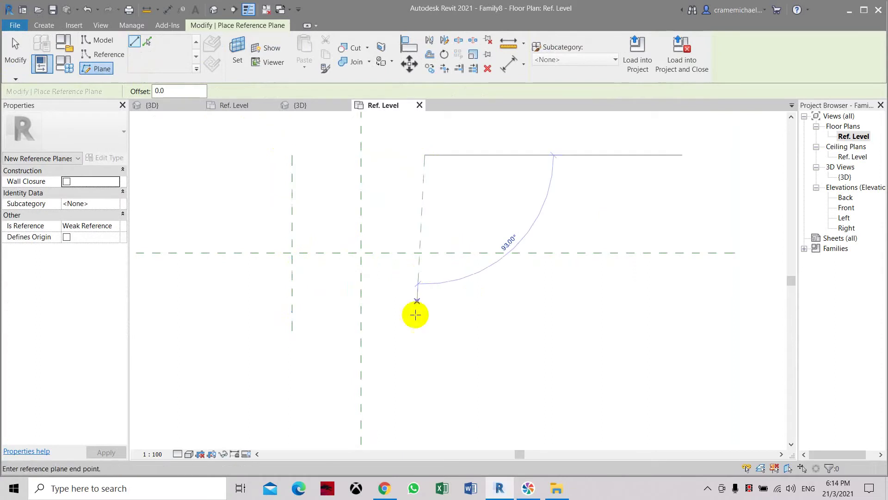
left_click(424, 330)
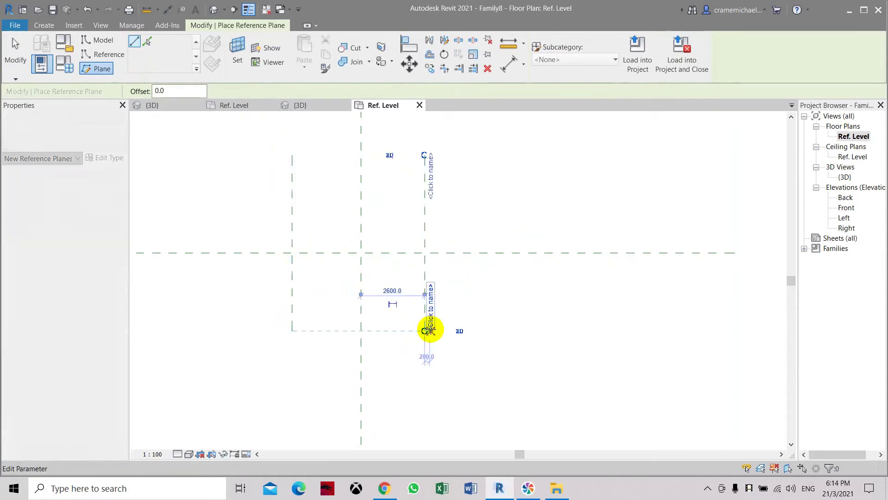
Step: Draw horizontal reference planes about 2510 above and 2100 below the horizontal centre plane, crossing both new vertical planes
left_click(237, 190)
left_click(480, 190)
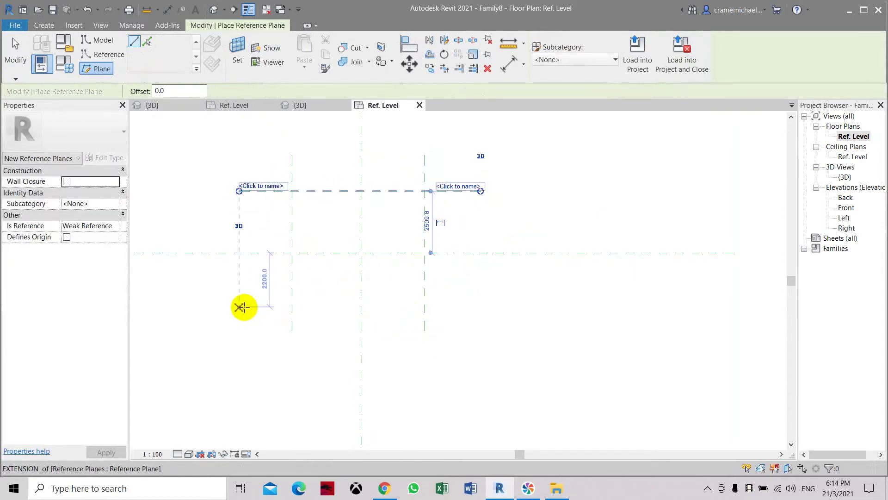
left_click(238, 304)
left_click(472, 301)
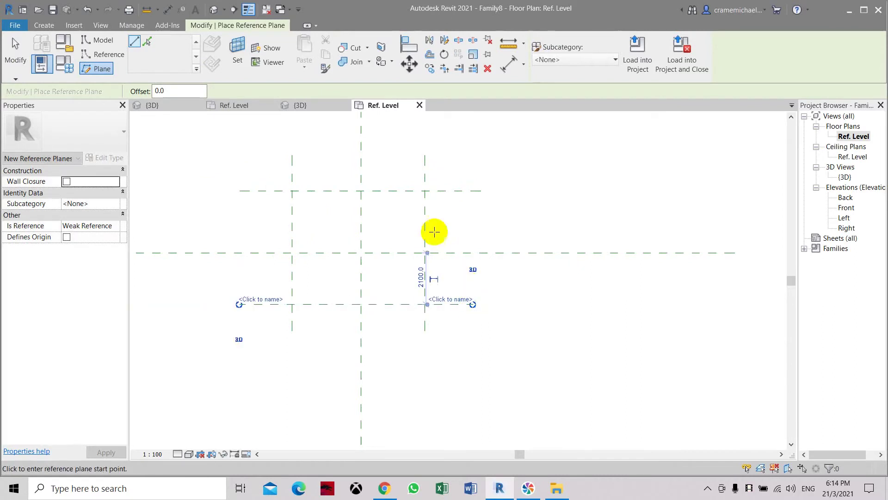
key("Escape")
key("Escape")
Step: Add an aligned dimension chain across the three horizontal reference planes and constrain its two segments to be equal
key("d")
key("i")
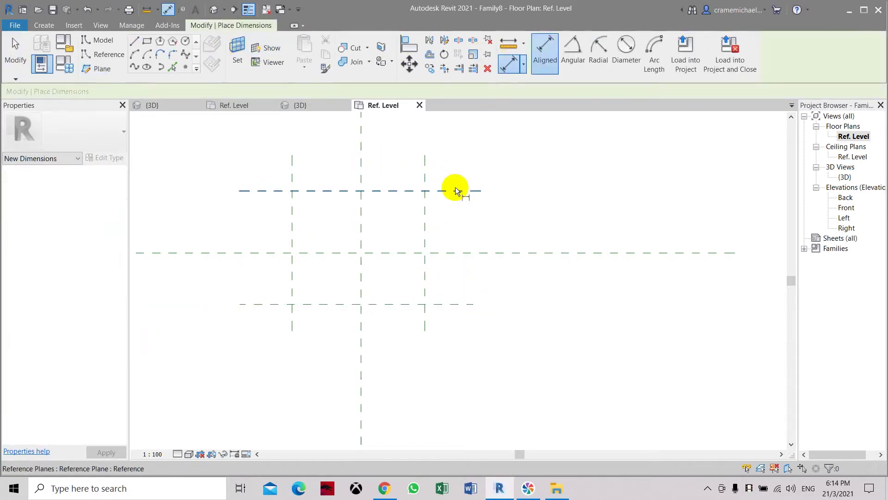
left_click(455, 190)
left_click(446, 253)
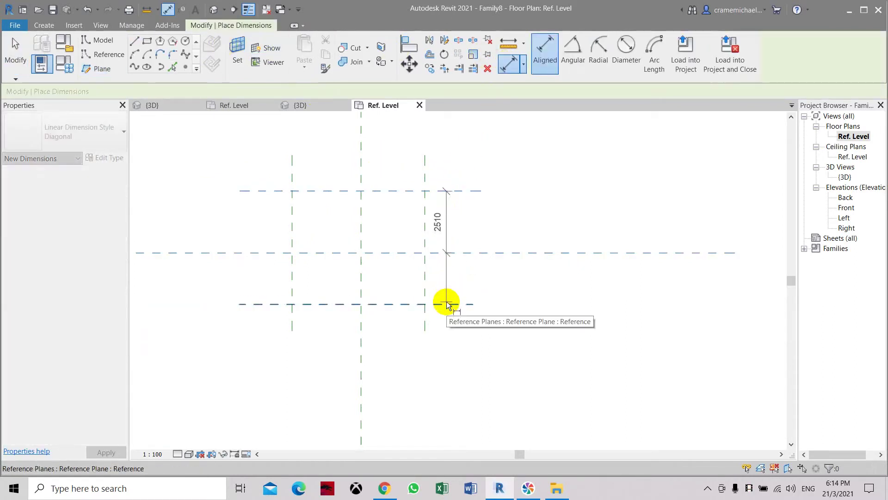
left_click(447, 304)
left_click(492, 284)
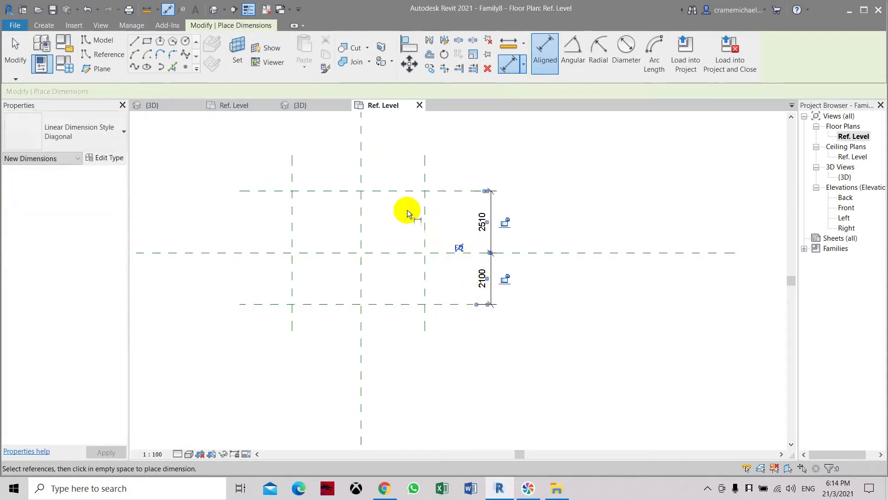
left_click(460, 247)
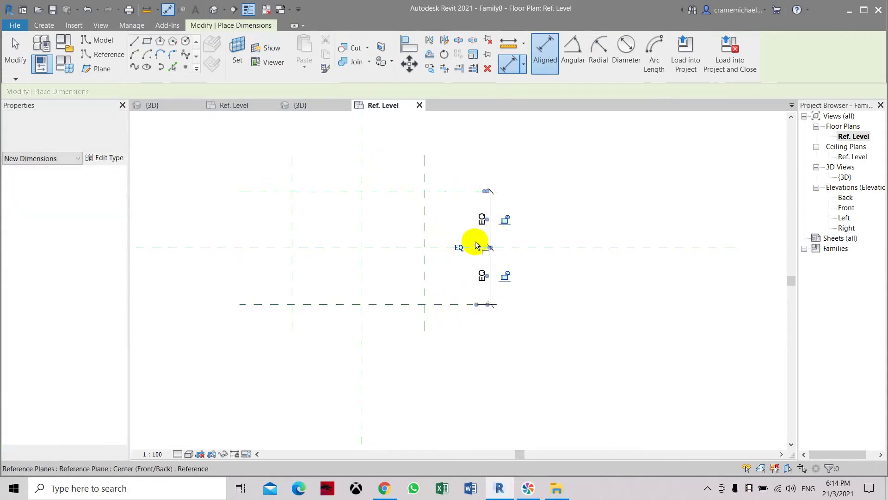
left_click(294, 164)
left_click(424, 173)
key("Escape")
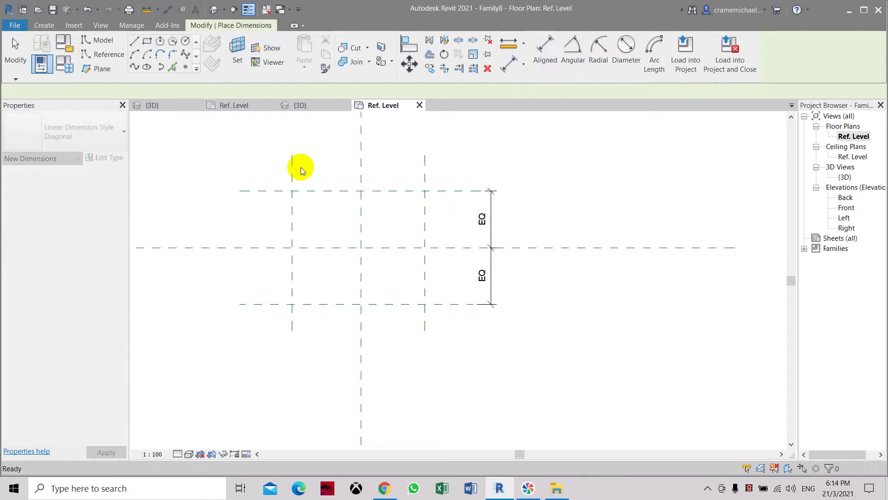
Step: Add an aligned dimension chain across the left, centre and right vertical reference planes, placed above the grid
left_click(291, 181)
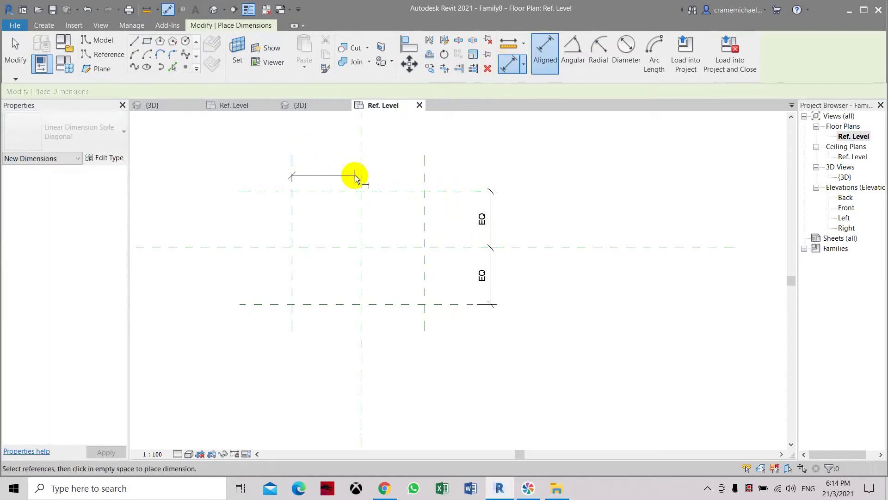
left_click(359, 175)
left_click(429, 177)
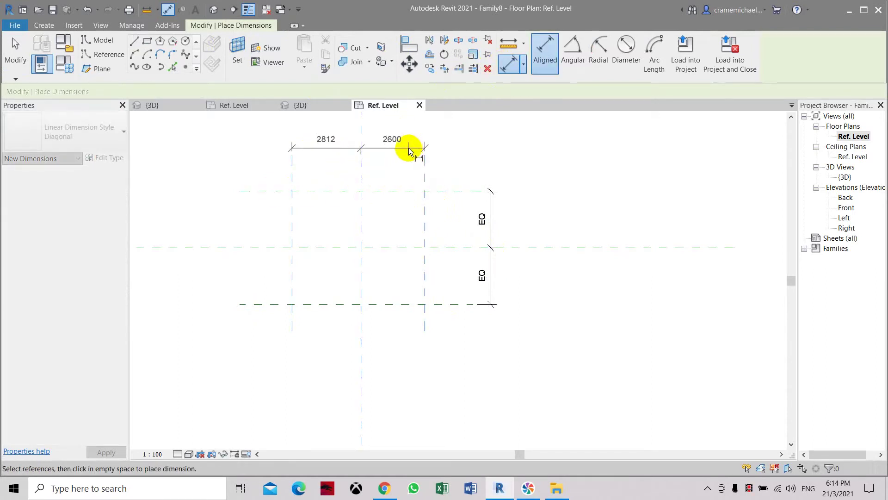
left_click(408, 148)
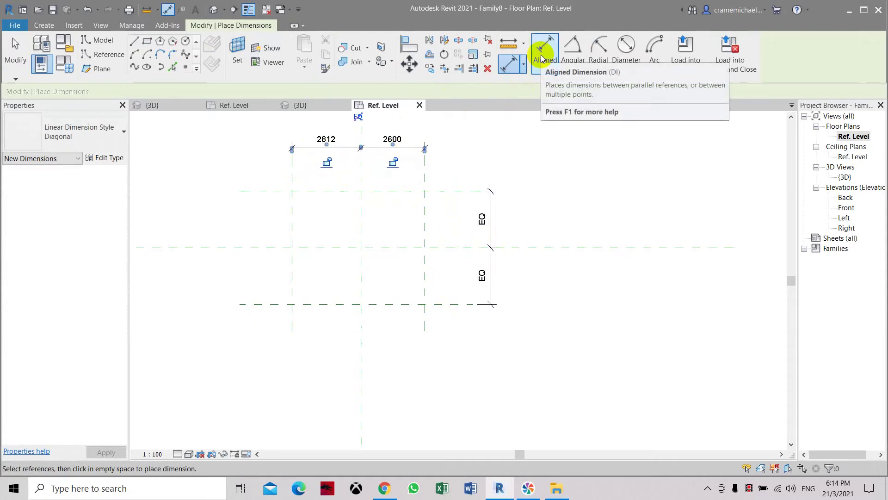
Step: Add overall aligned dimensions between the outer vertical planes and between the outer horizontal planes, outside the existing chains
left_click(292, 179)
left_click(427, 178)
middle_click_drag(448, 159, 451, 220)
left_click(432, 158)
left_click(449, 251)
left_click(452, 365)
left_click(540, 352)
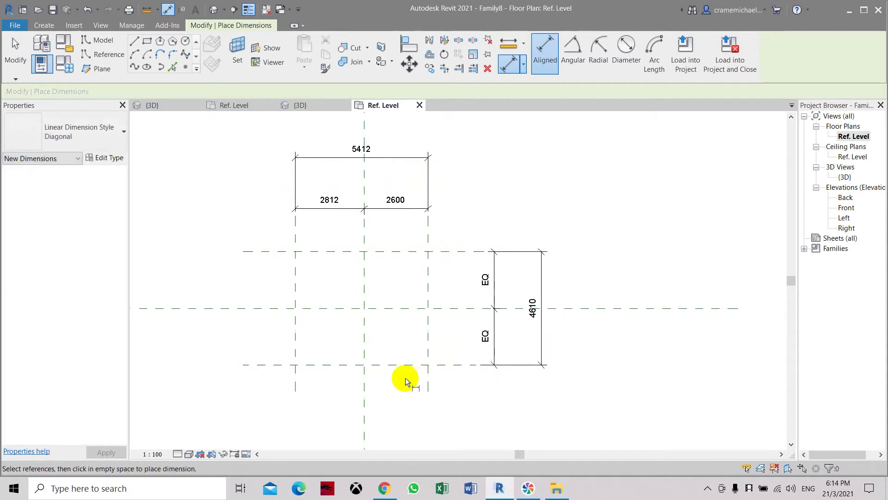
Step: Place reference points at the four corner intersections of the outer reference planes and show them in the 3D view
scroll(405, 381, "up", 1)
middle_click_drag(287, 279, 357, 251)
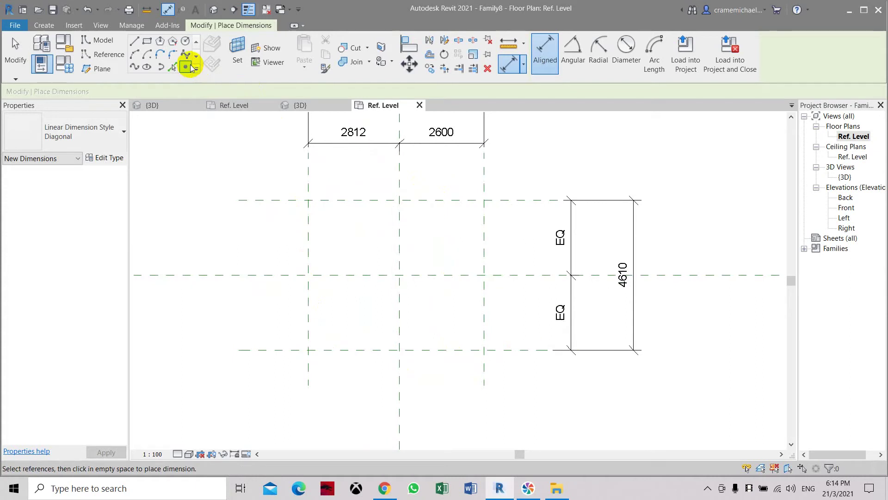
left_click(186, 66)
left_click(308, 200)
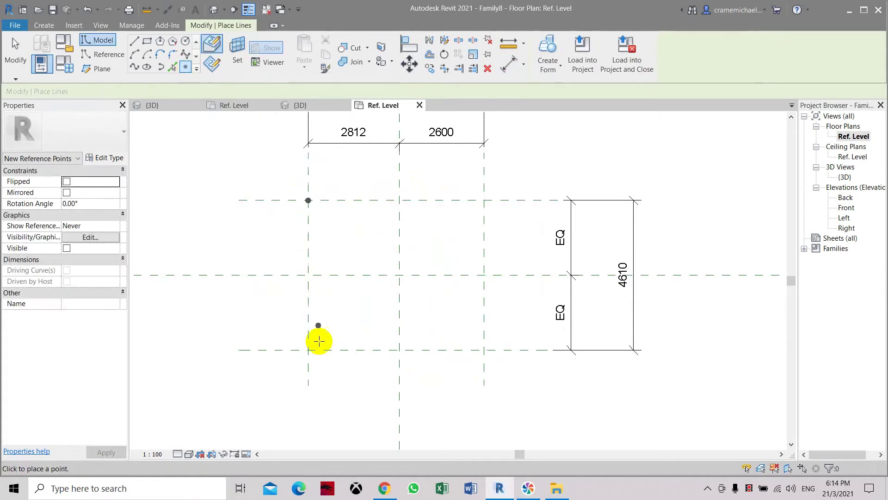
left_click(308, 350)
left_click(484, 350)
left_click(484, 200)
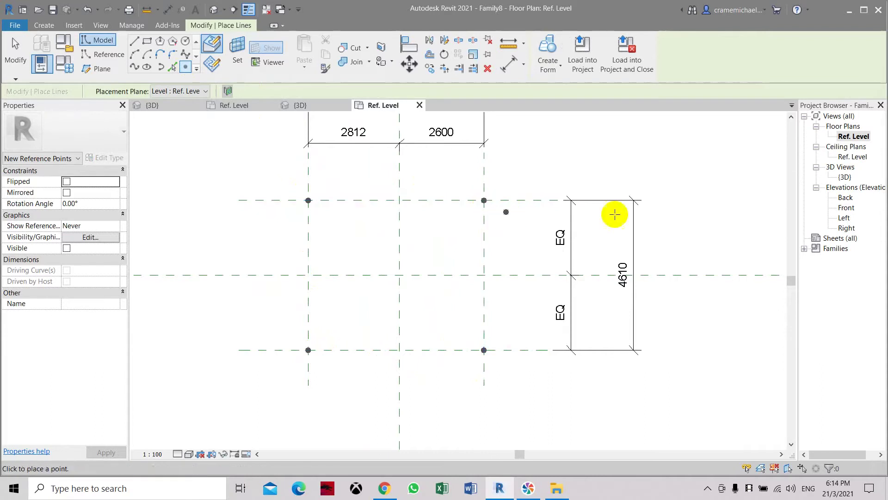
double_click(838, 180)
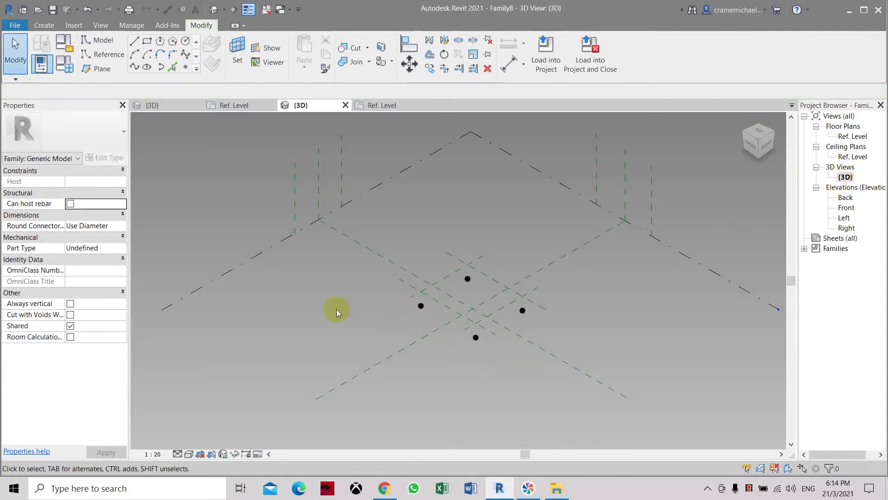
Step: Set the Ref. Level as the work plane and connect the left and rear corner points with a straight spline
left_click(221, 290)
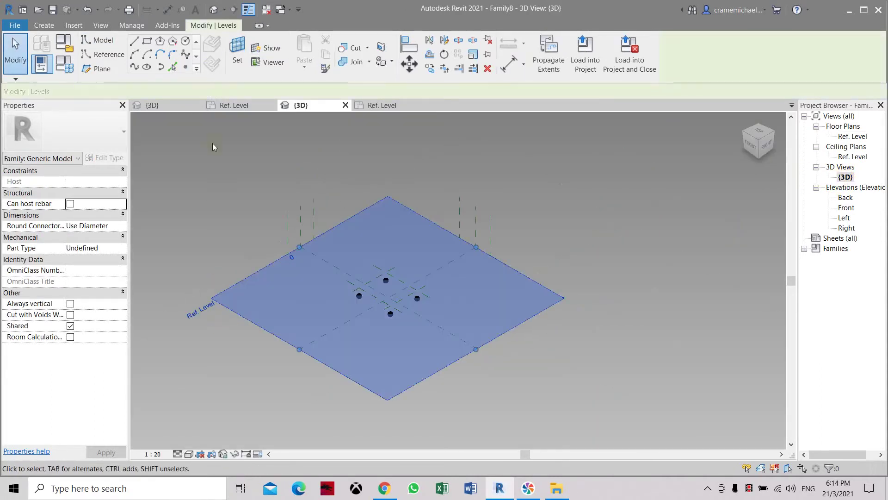
left_click(237, 51)
left_click(387, 293)
scroll(391, 307, "up", 3)
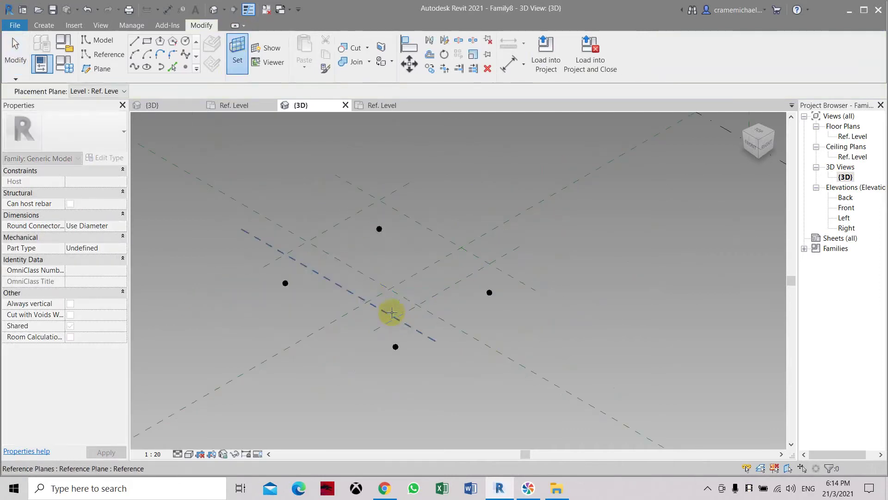
left_click(134, 43)
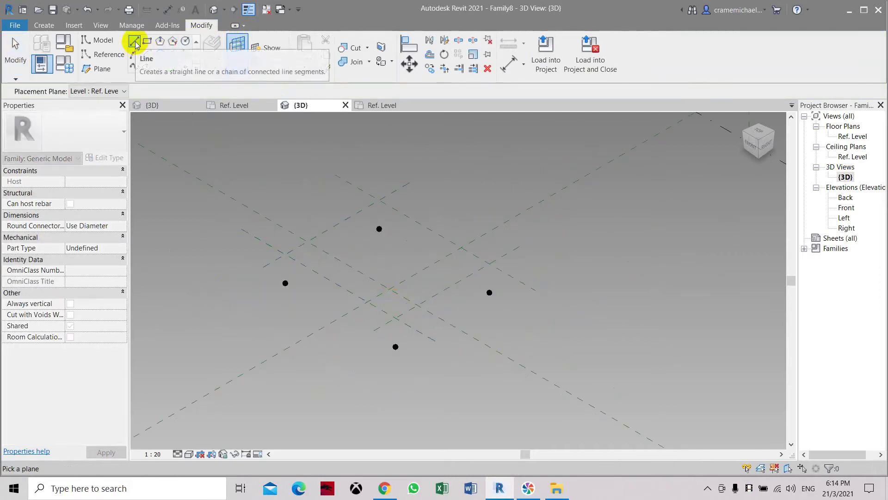
scroll(285, 281, "down", 3)
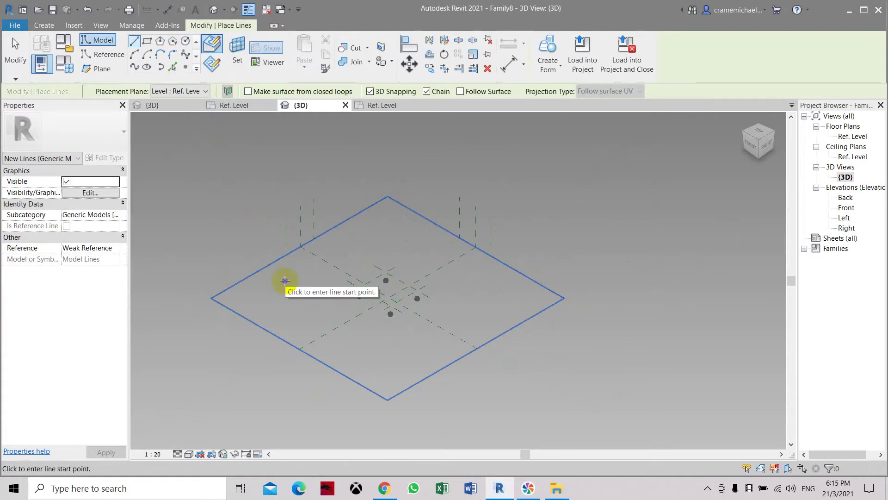
left_click(134, 67)
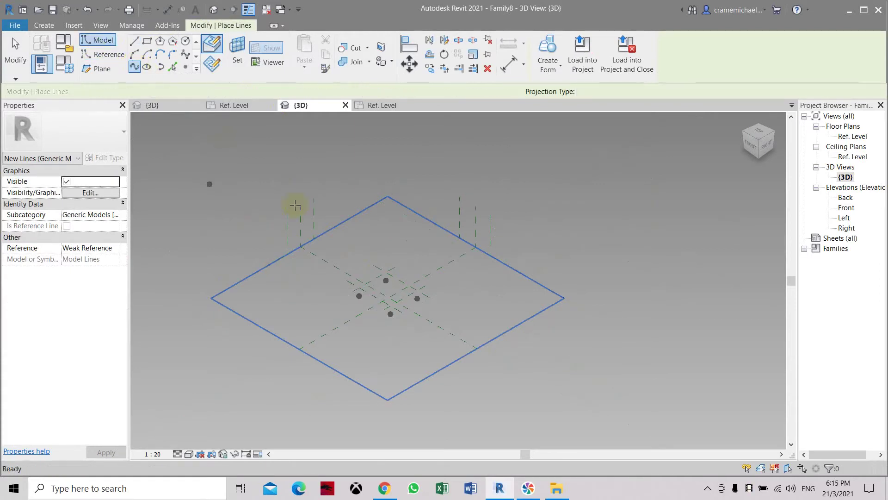
scroll(366, 305, "up", 4)
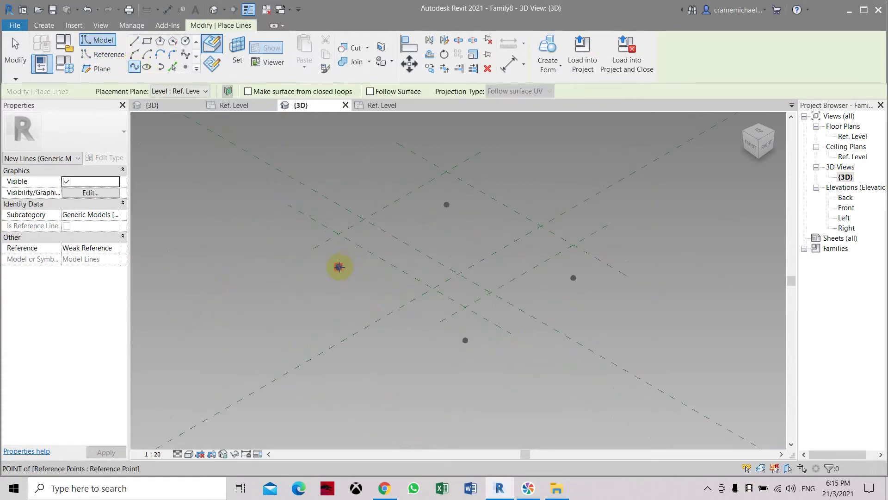
left_click(447, 204)
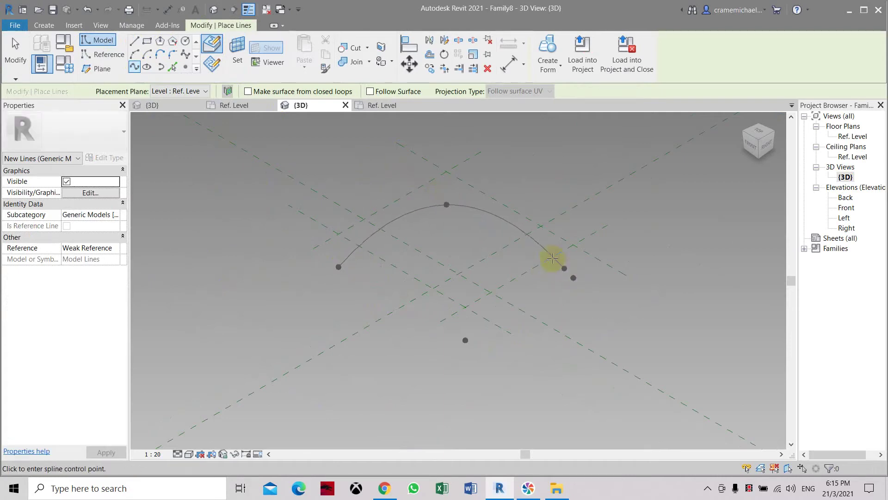
key("Escape")
key("Escape")
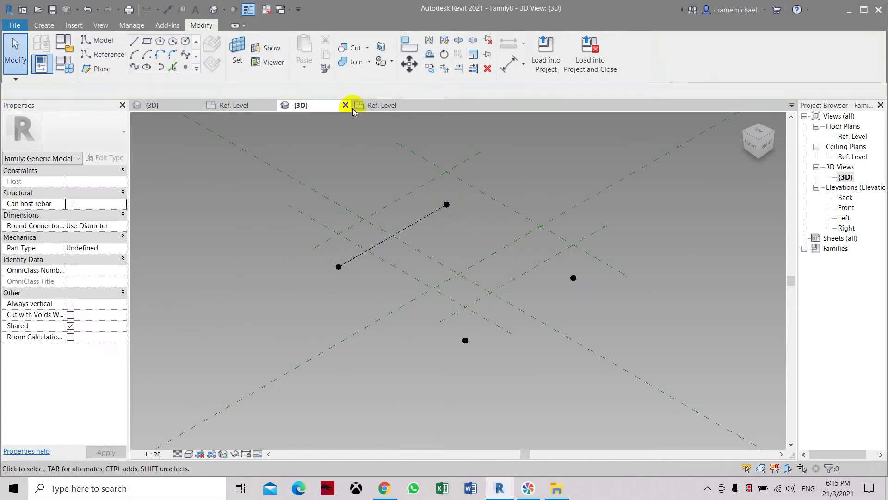
Step: Connect the rear, right, front and left corner points with separate two-point splines to close the four-sided loop
left_click(134, 67)
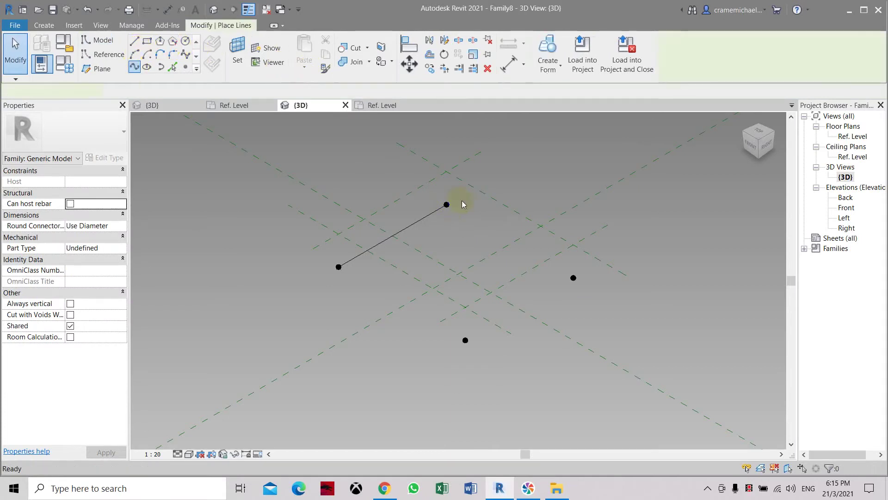
left_click(446, 205)
left_click(573, 278)
key("Escape")
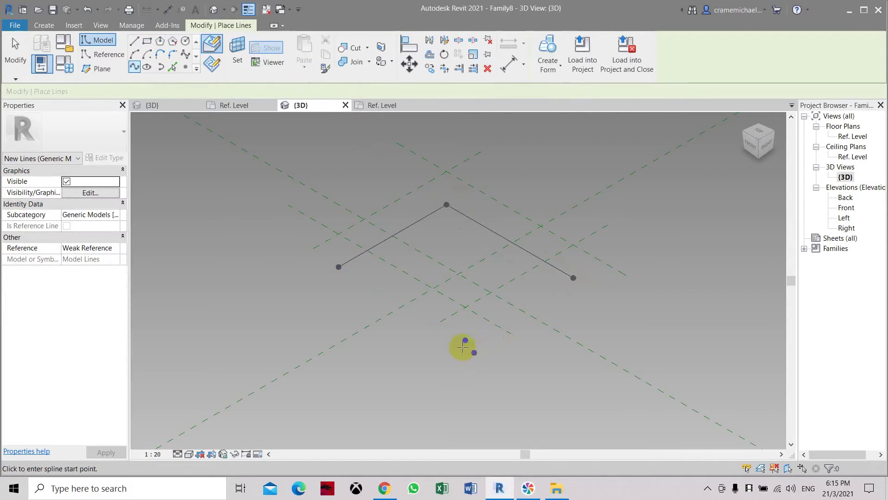
left_click(573, 278)
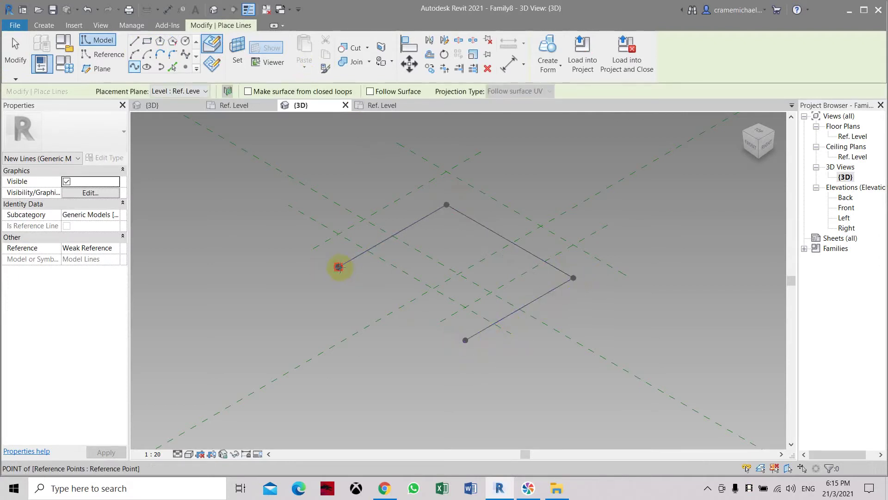
left_click(464, 340)
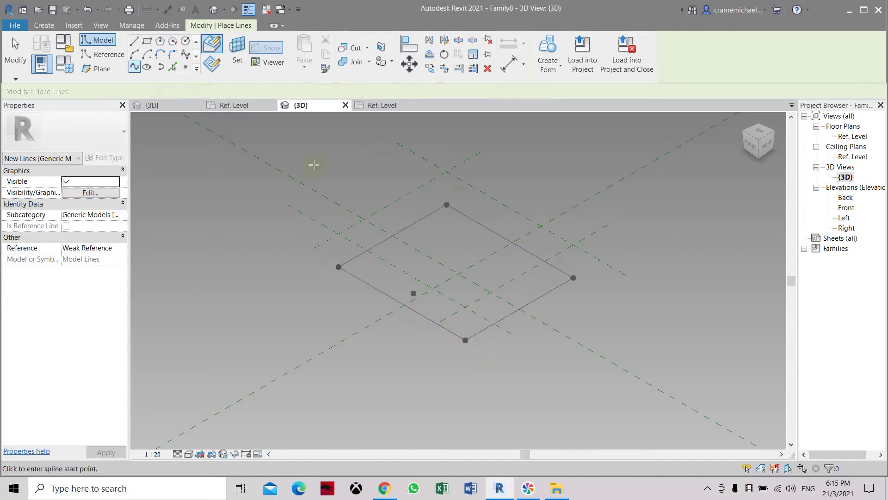
Step: Place a reference point on the front-left edge of the loop, between the left and front corner points
left_click(185, 68)
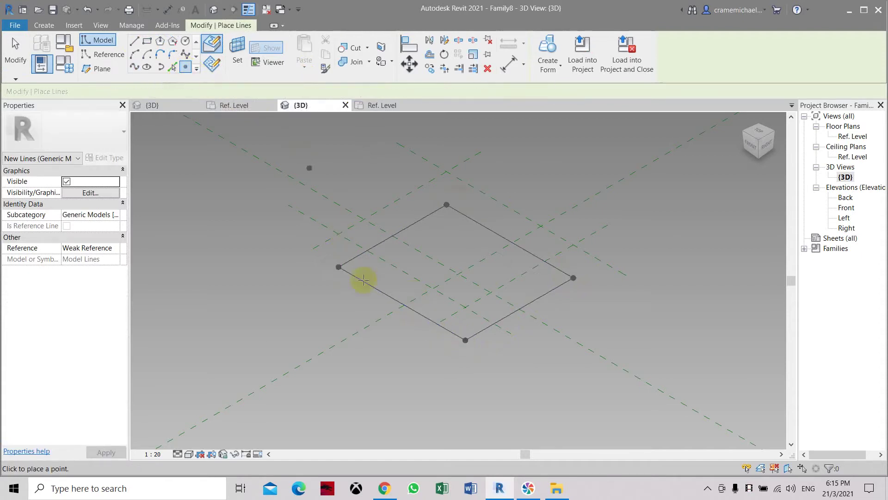
left_click(380, 293)
key("Escape")
key("Escape")
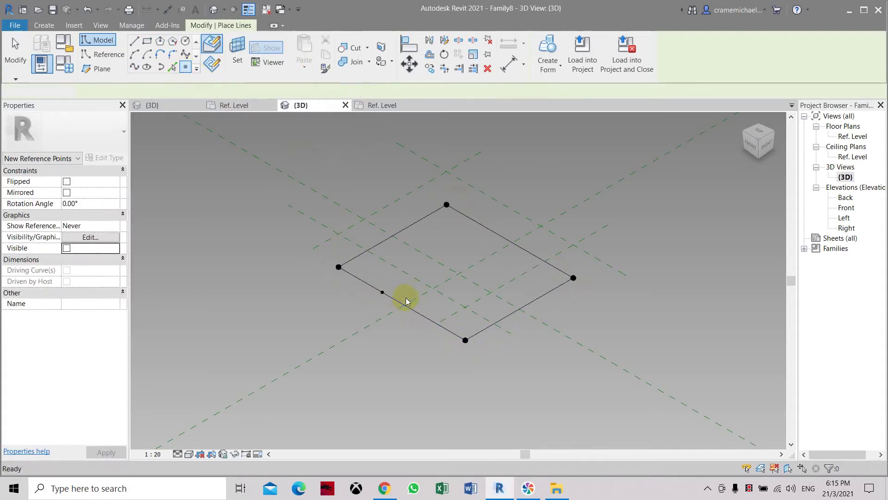
Step: Draw a circle with a radius of about 60 mm centred on the edge's reference point, using that point's perpendicular work plane
left_click(381, 293)
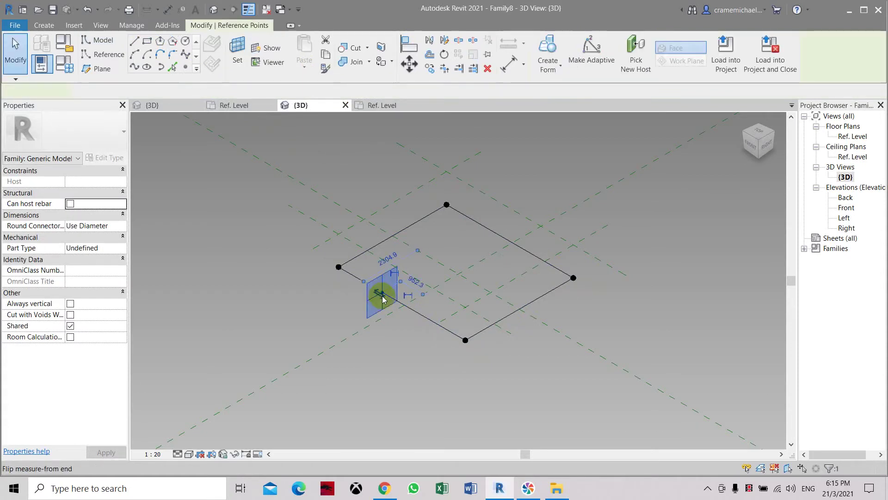
left_click(237, 61)
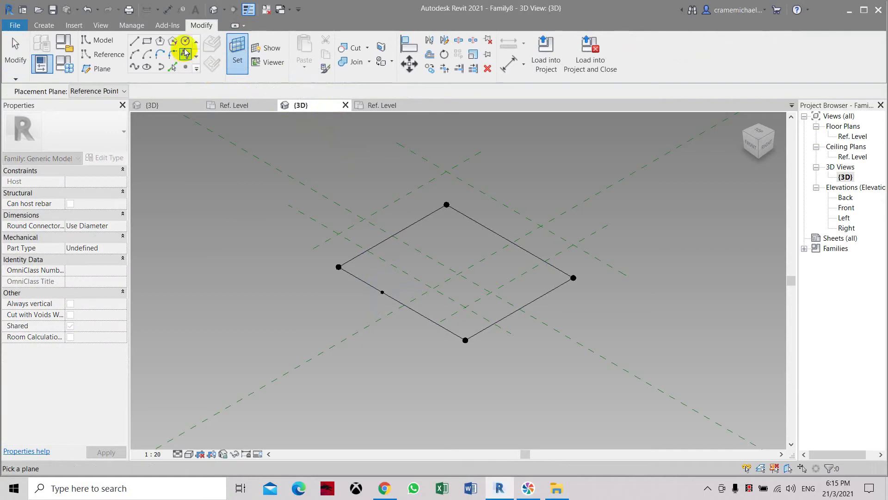
left_click(185, 43)
scroll(375, 294, "up", 4)
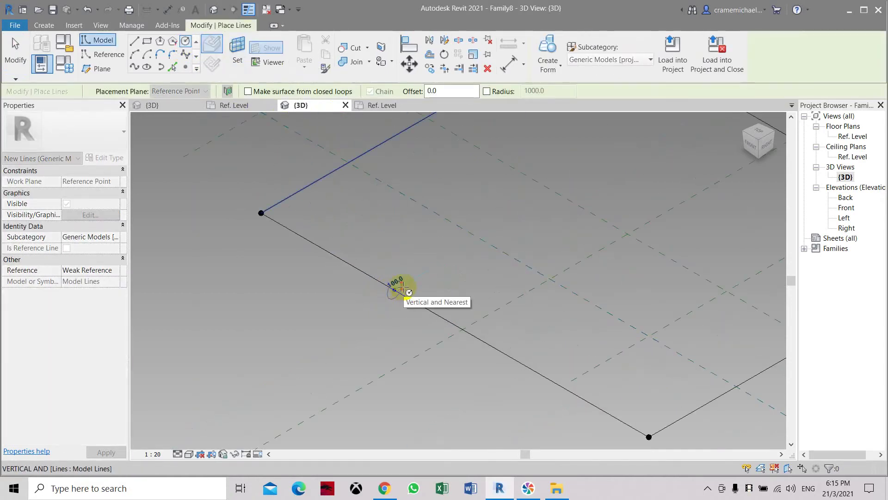
scroll(402, 289, "up", 3)
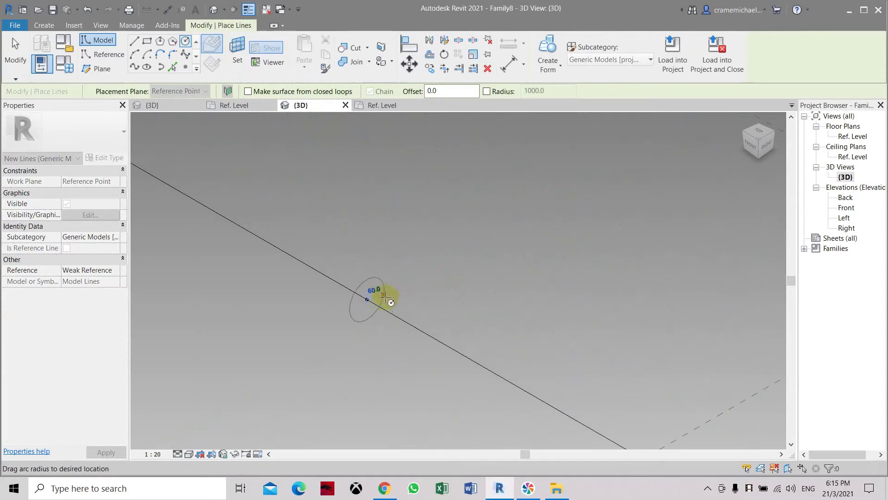
left_click(399, 309)
scroll(416, 301, "down", 3)
scroll(414, 270, "down", 1)
middle_click_drag(424, 232, 410, 267)
scroll(399, 304, "up", 3)
key("Escape")
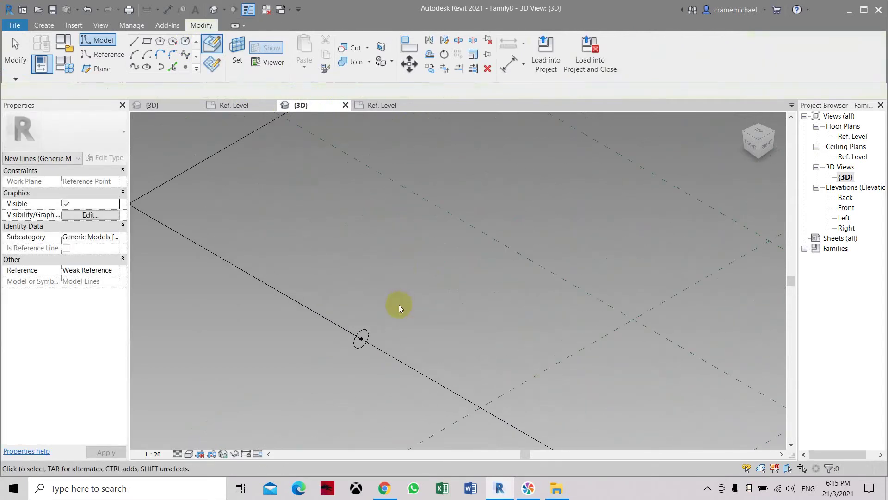
key("Escape")
Step: Convert the chain of four lines between the corner points into reference lines
scroll(398, 304, "down", 4)
key("Tab")
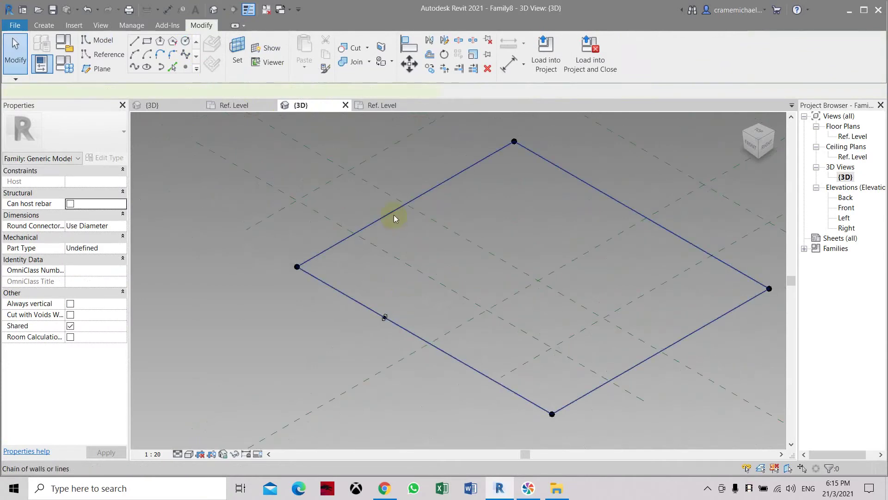
left_click(394, 217)
left_click(67, 271)
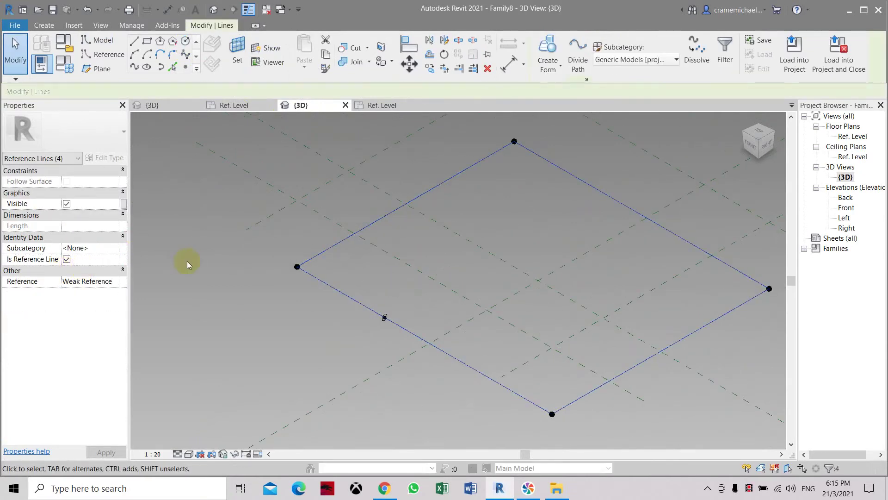
scroll(374, 347, "up", 1)
scroll(382, 340, "up", 2)
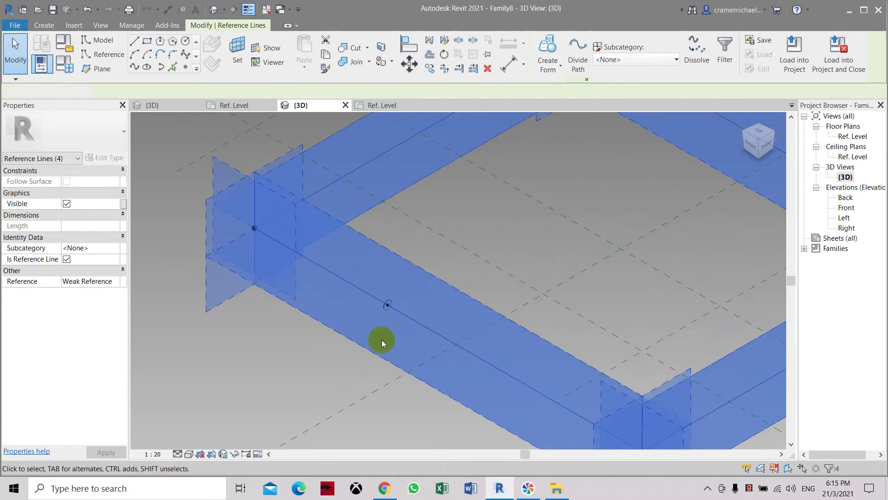
key("Escape")
left_click(406, 326)
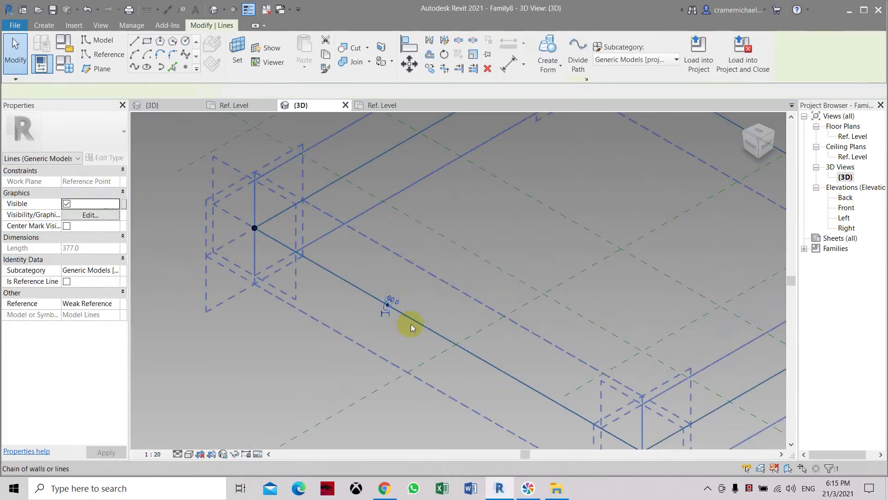
left_click(560, 68)
left_click(561, 81)
scroll(347, 278, "down", 3)
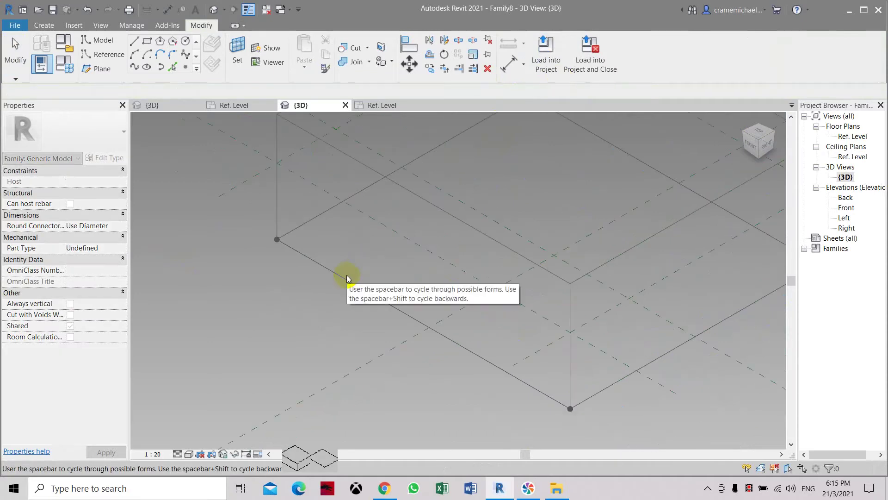
scroll(347, 277, "up", 5)
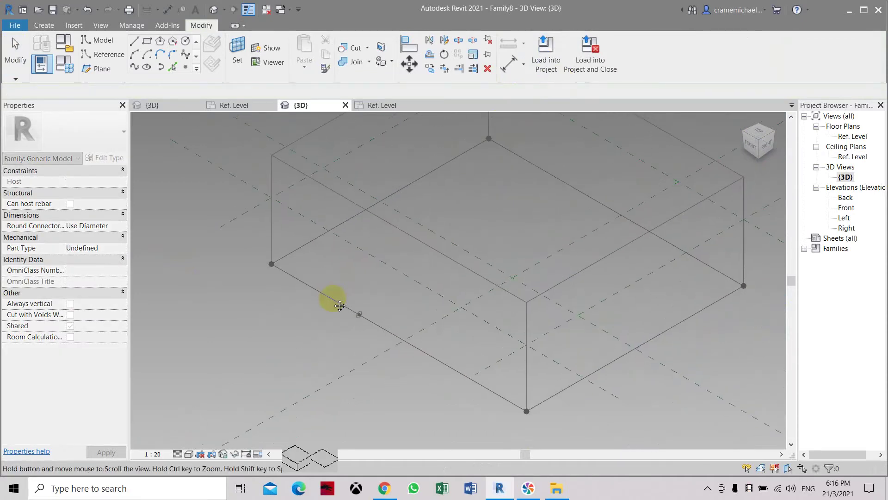
scroll(336, 317, "up", 1)
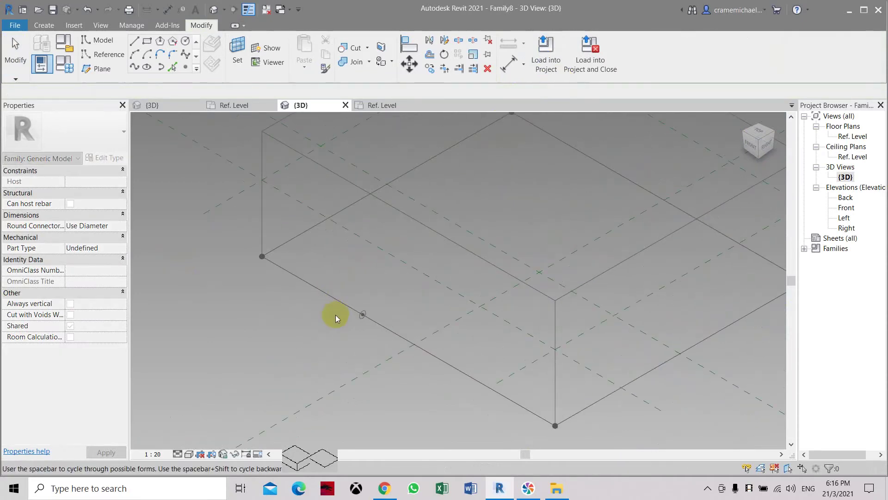
scroll(336, 318, "up", 2)
scroll(384, 312, "up", 2)
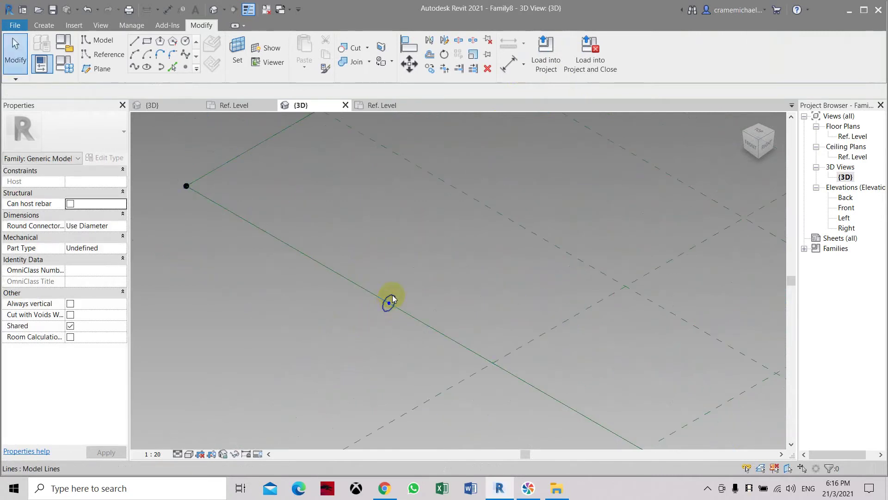
Step: Create a solid form from the circle profile and the full chain of four reference lines as its path
left_click(405, 290)
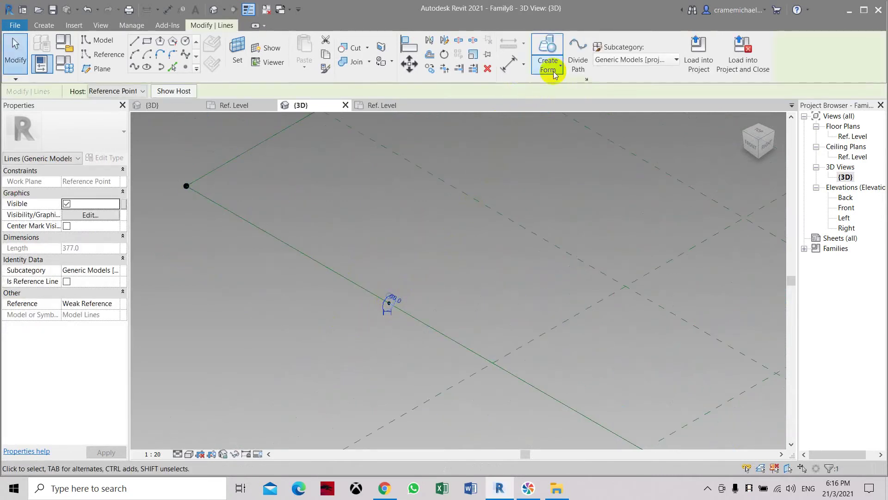
key("Tab")
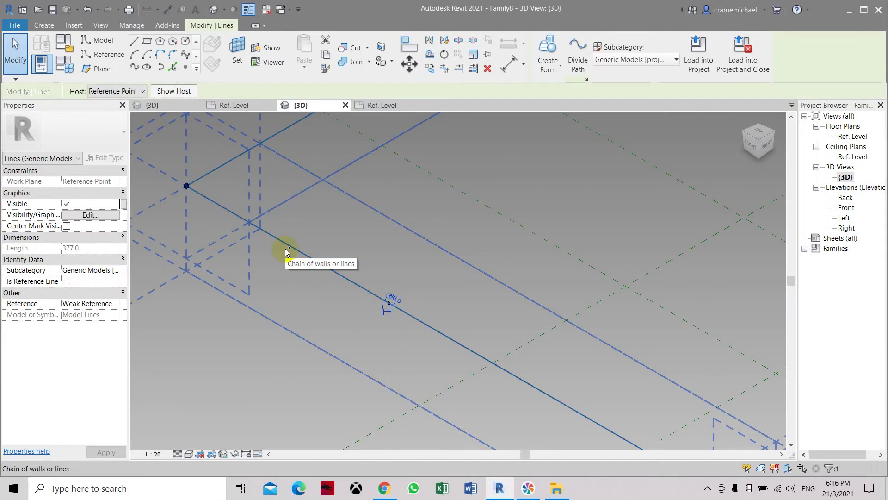
left_click(285, 249, "ctrl")
left_click(558, 67)
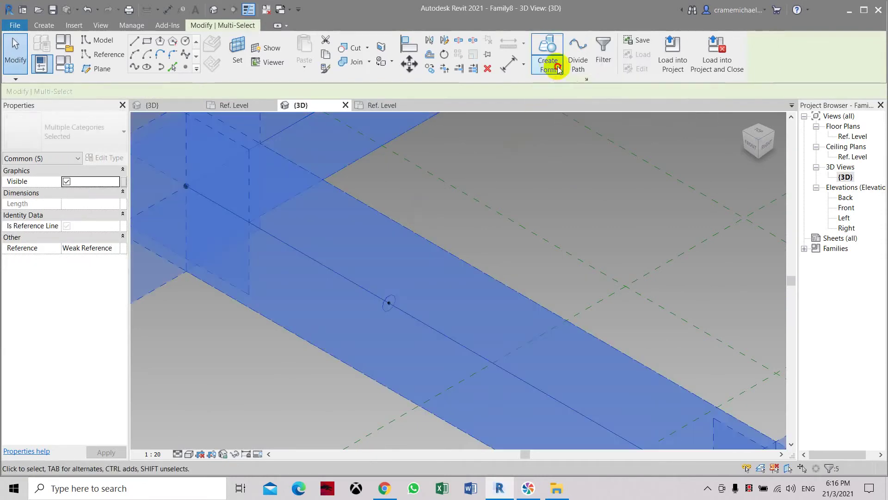
left_click(566, 85)
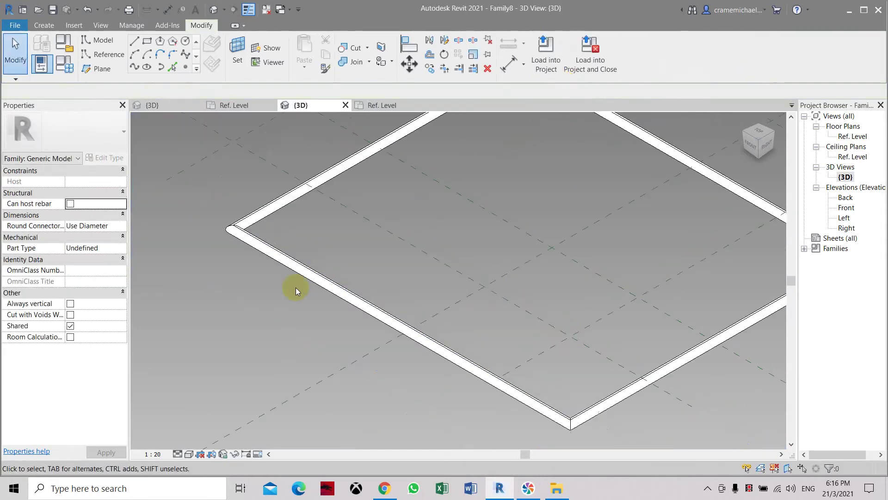
scroll(296, 291, "down", 3)
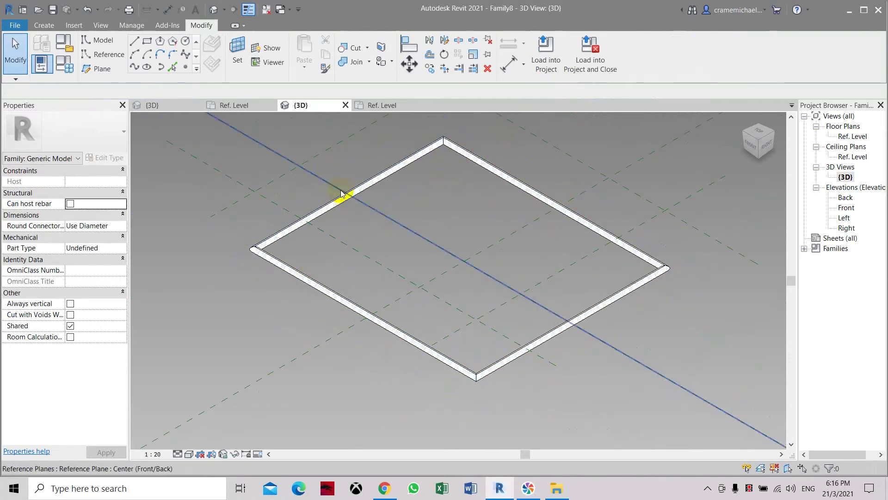
middle_click_drag(375, 251, 355, 278)
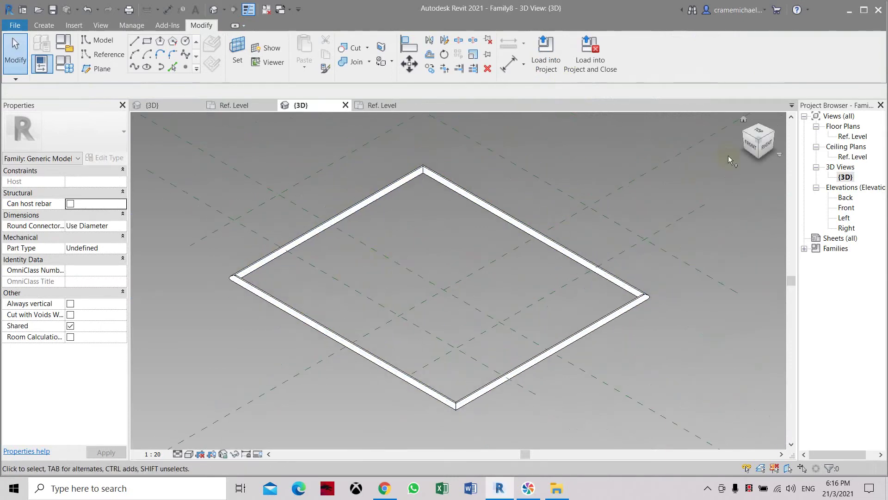
left_click(762, 147)
left_click_drag(205, 258, 271, 305)
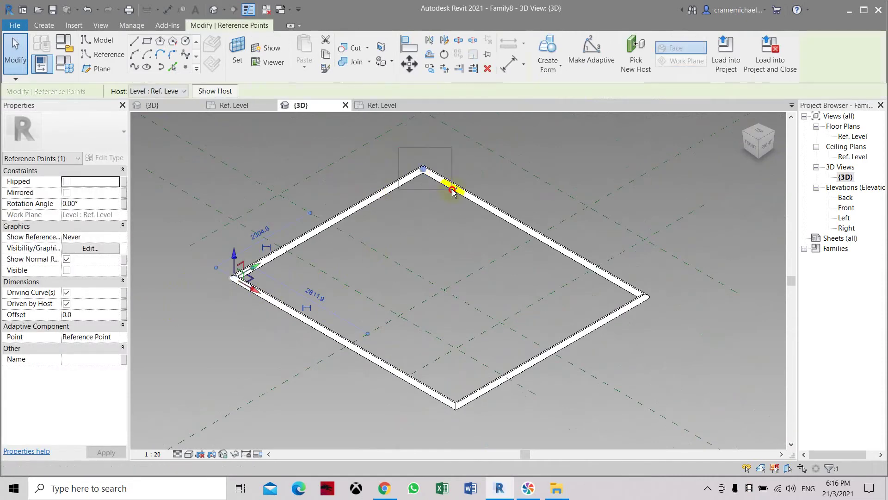
left_click(620, 279, "ctrl")
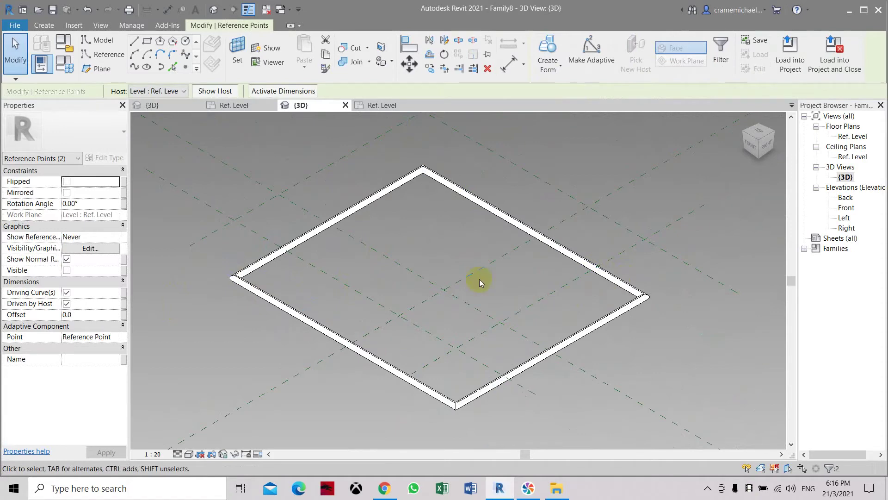
scroll(315, 222, "down", 1)
left_click_drag(218, 139, 452, 293)
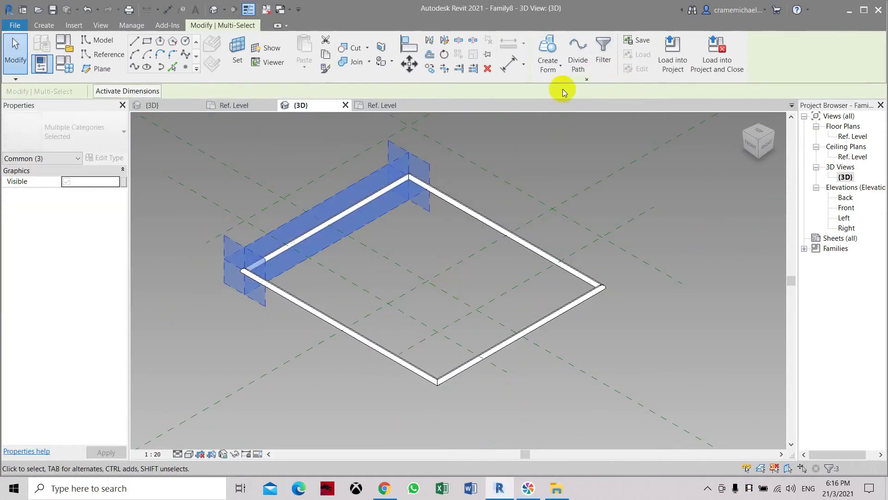
left_click(220, 164)
Step: Make the four corner reference points adaptive one by one, in the order left, back, right, front
left_click_drag(178, 220, 273, 300)
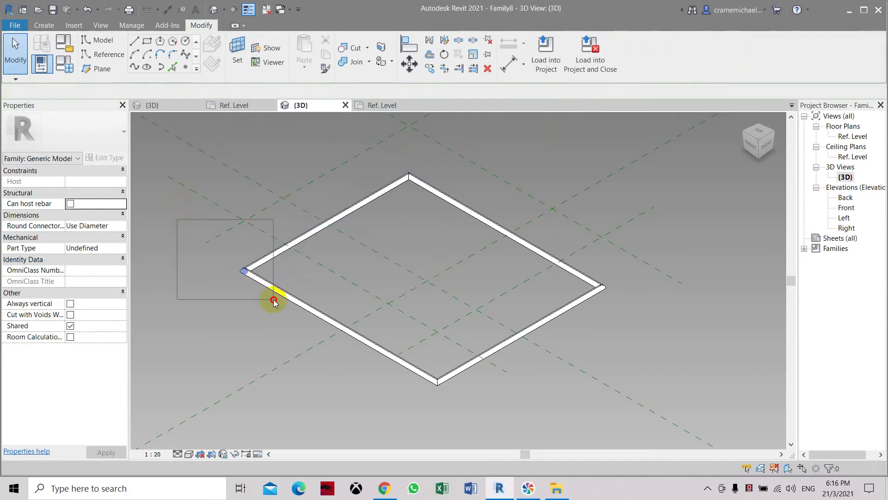
left_click(591, 52)
left_click_drag(347, 135, 432, 210)
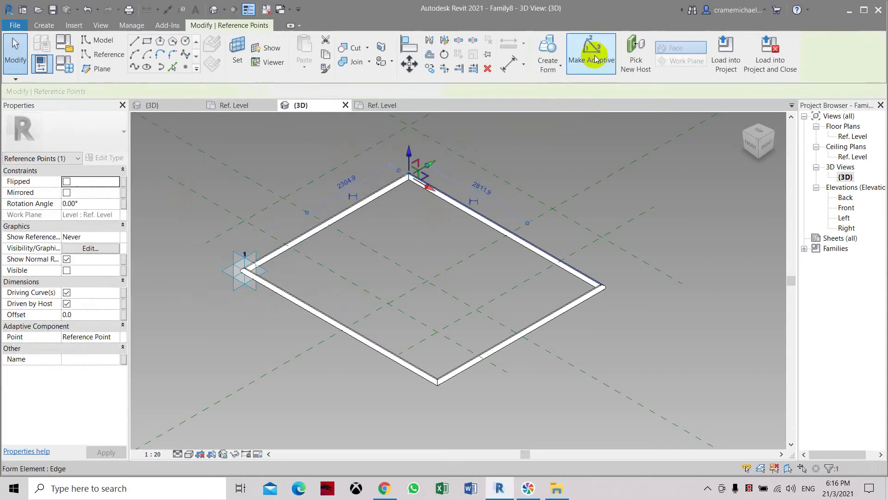
left_click(591, 52)
left_click_drag(587, 260, 625, 319)
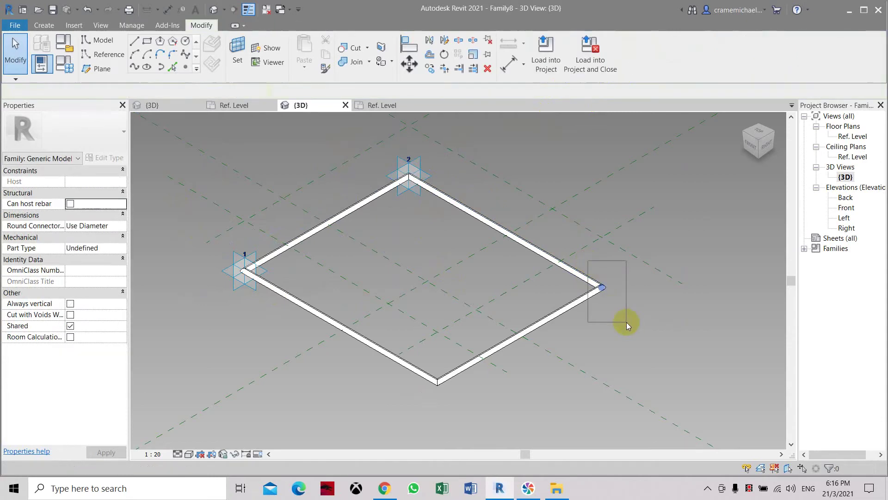
left_click(591, 52)
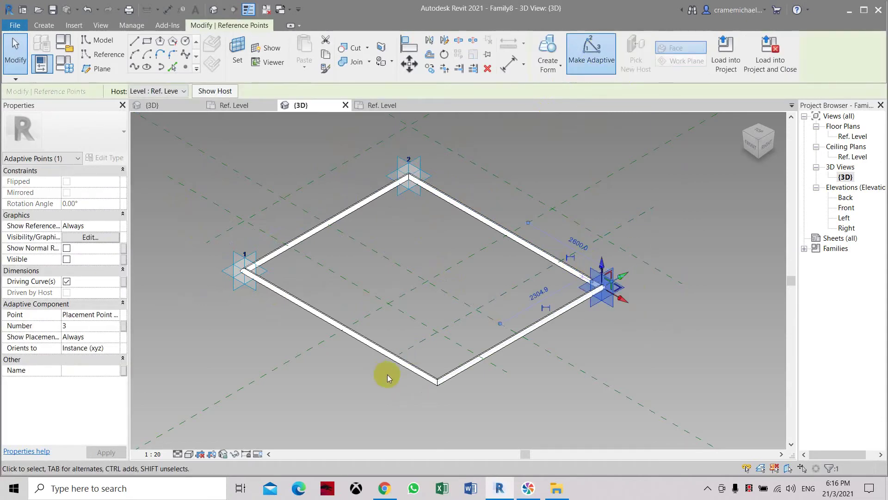
left_click_drag(457, 374, 458, 372)
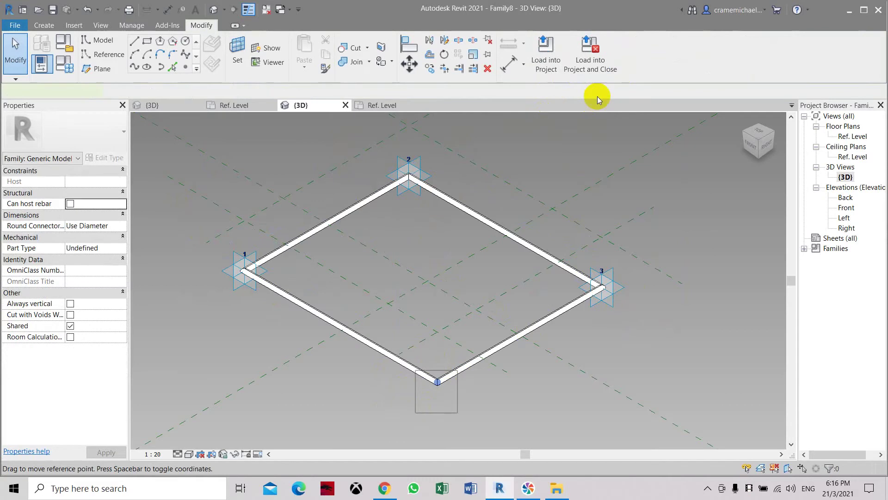
left_click(591, 55)
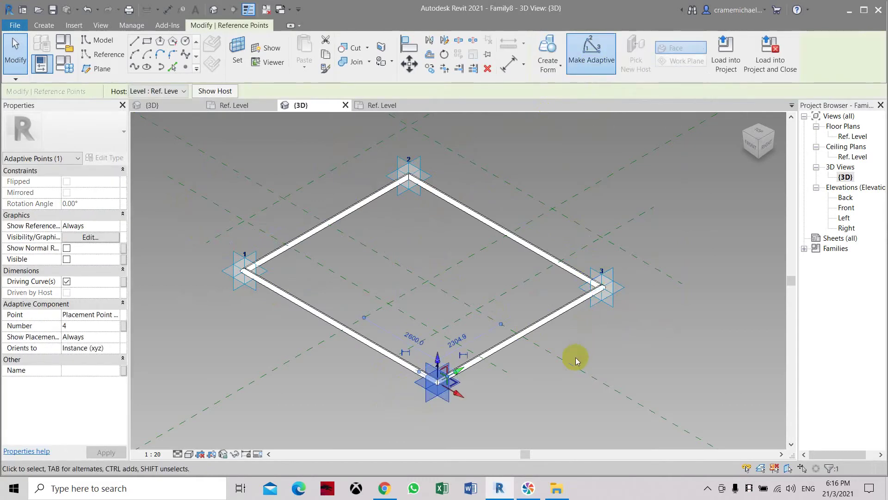
key("Escape")
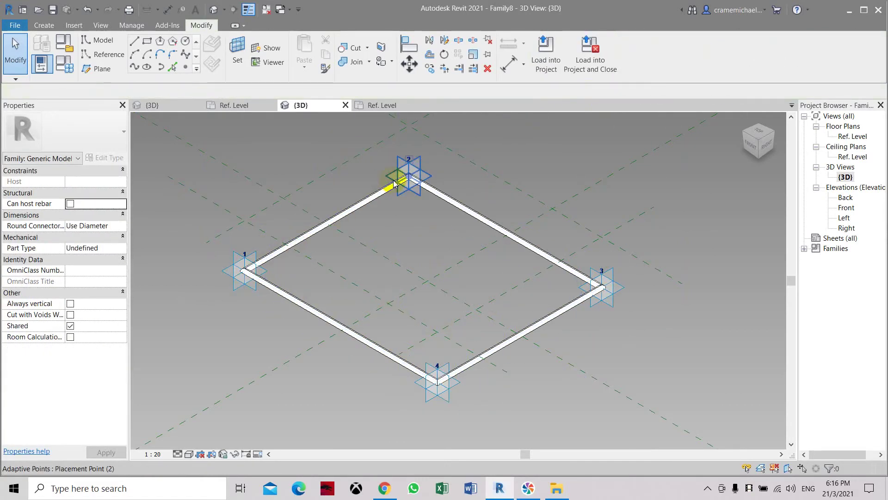
key("Tab")
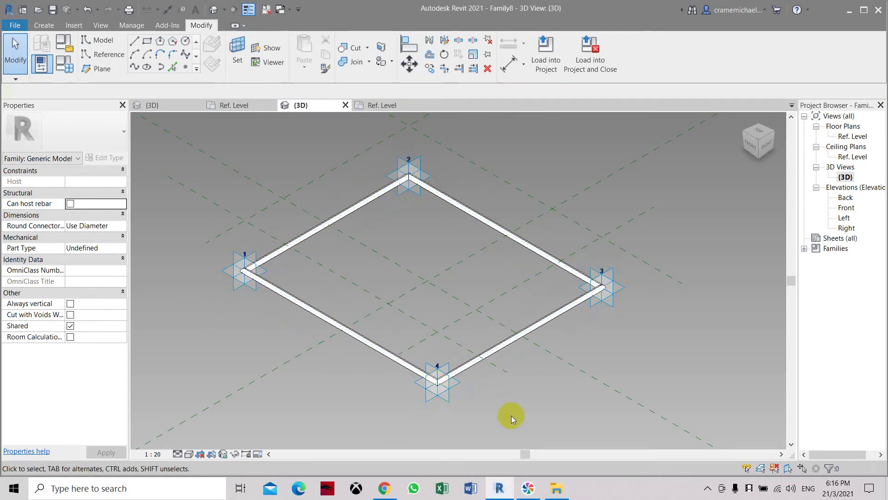
scroll(369, 349, "up", 2)
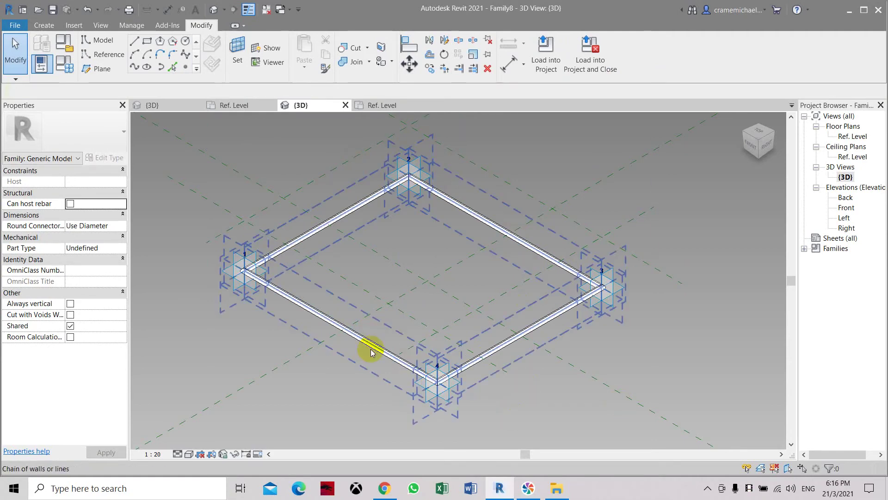
left_click(297, 305)
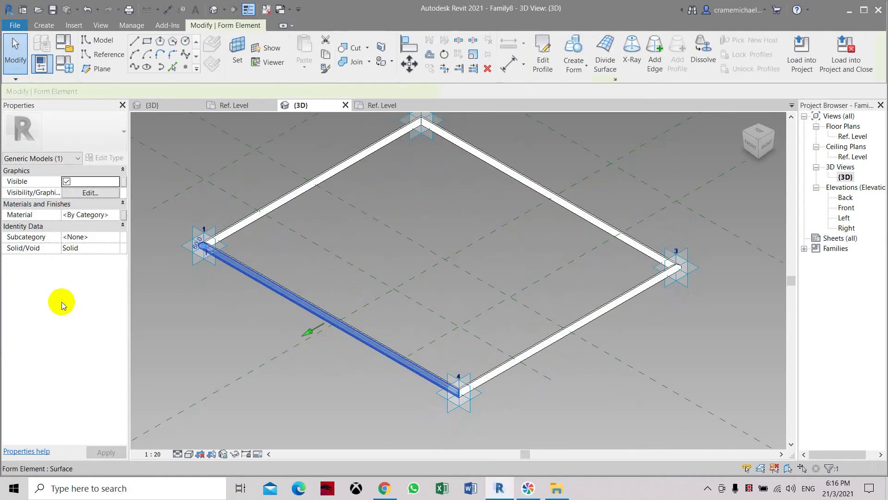
key("Tab")
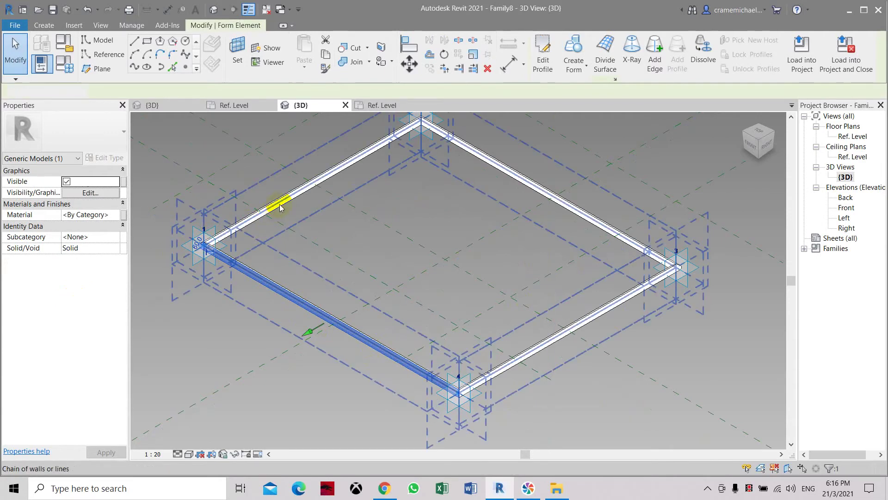
left_click(320, 247)
scroll(319, 248, "down", 1)
key("Tab")
key("Tab")
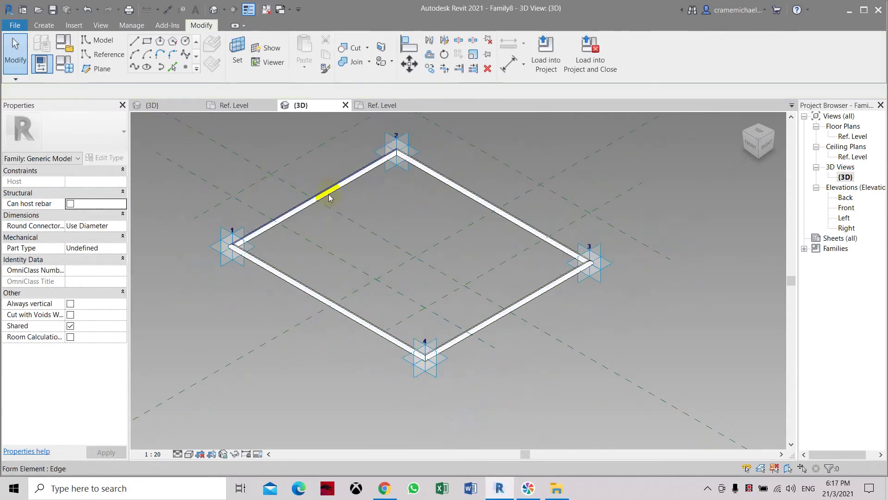
key("Tab")
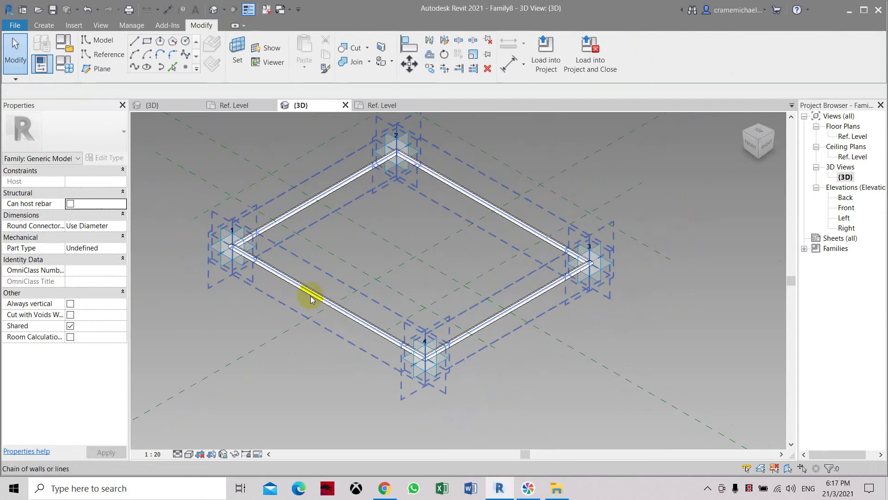
Step: Select the form elements on all four sides of the tubular frame and open the Material Browser for them
left_click(512, 249)
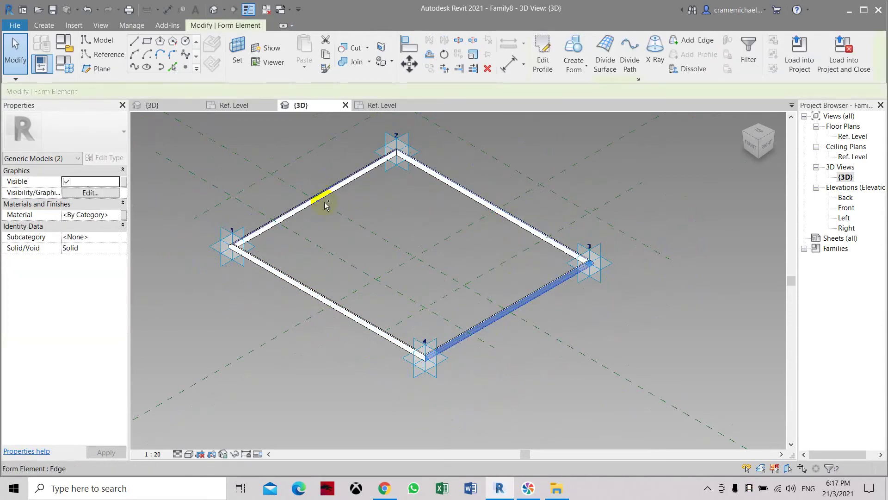
key("Tab")
left_click(275, 277, "ctrl")
left_click(283, 278, "ctrl")
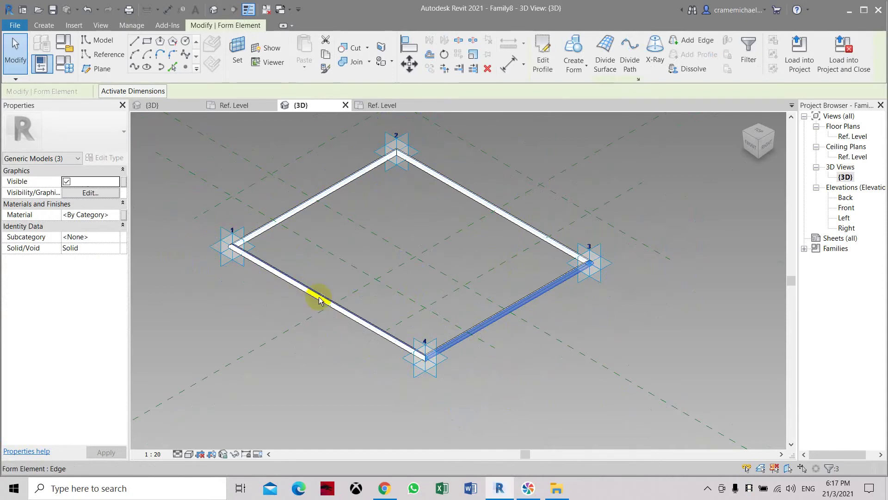
left_click(115, 214)
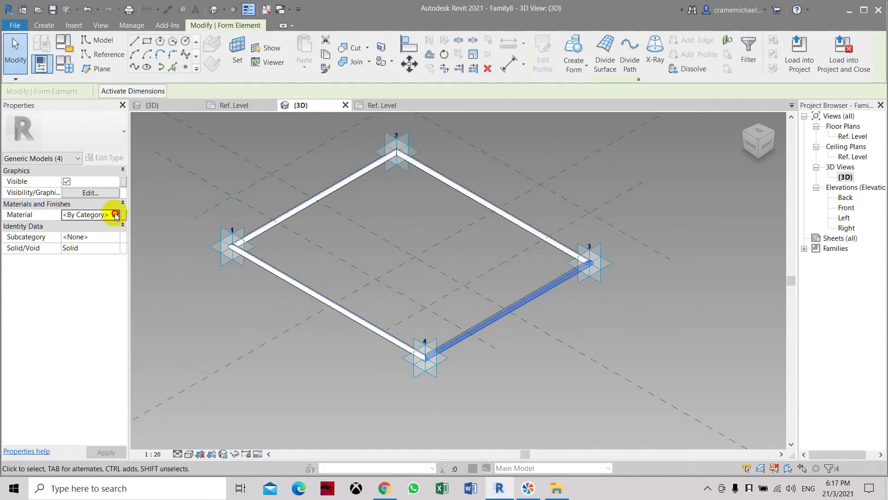
left_click(115, 213)
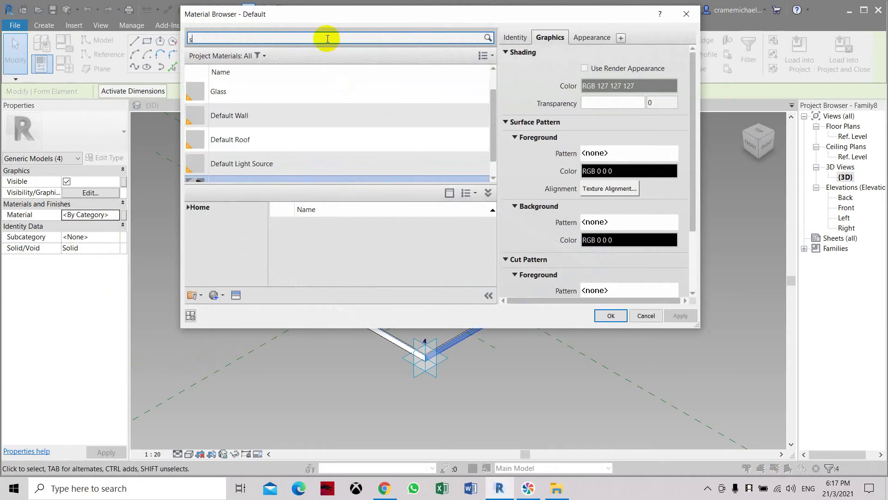
Step: Search the materials for "steel" and add Stainless Steel, Polished from the AEC metal library to the project materials
type("stee")
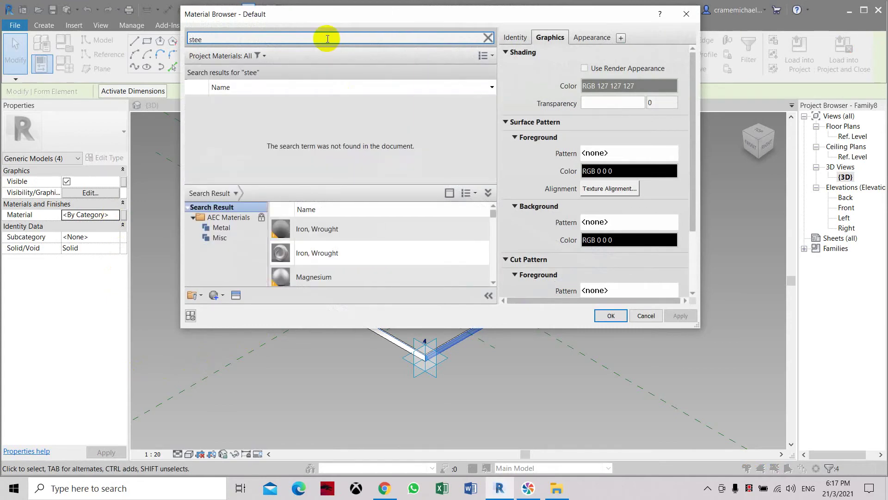
type("l")
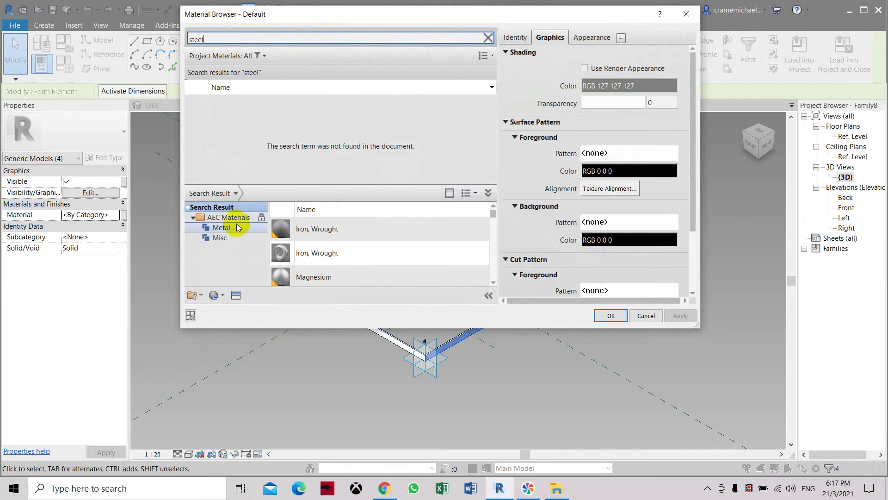
left_click(222, 227)
scroll(359, 256, "down", 2)
scroll(359, 257, "down", 5)
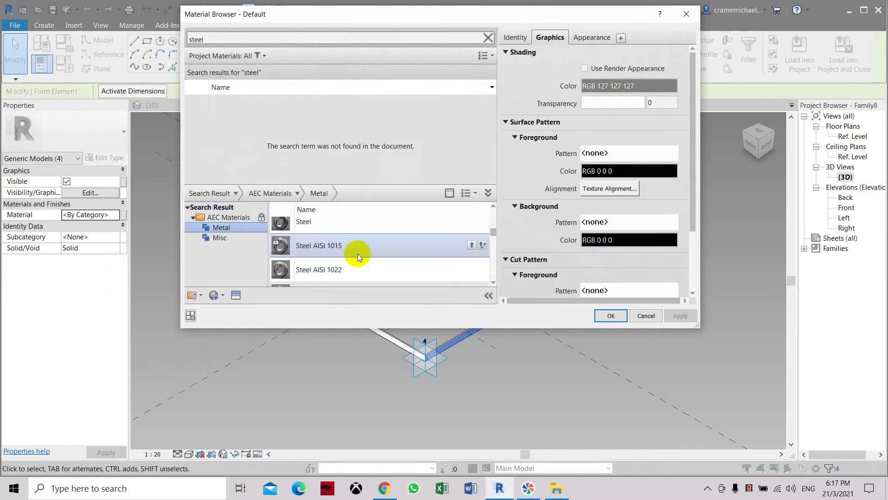
scroll(357, 253, "down", 3)
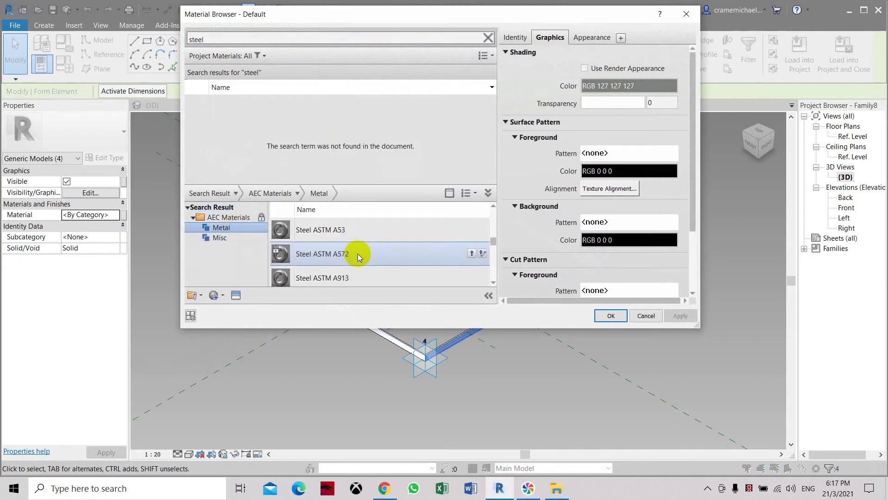
scroll(357, 254, "up", 4)
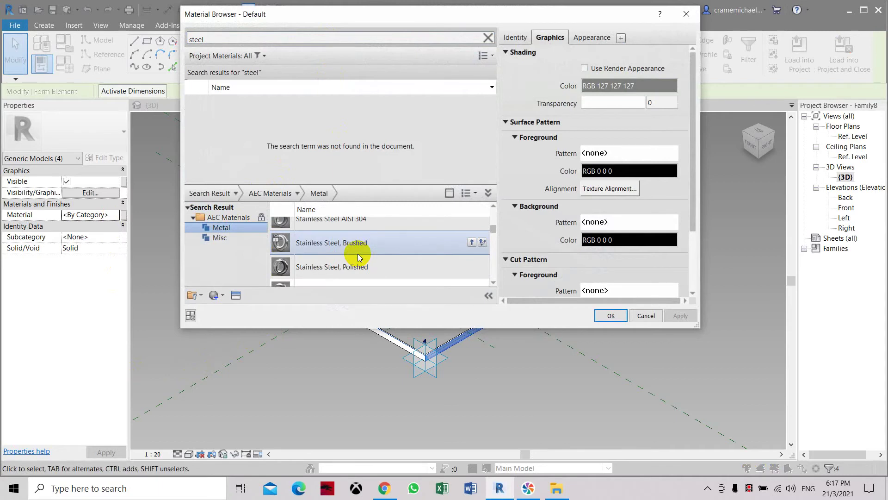
left_click(470, 267)
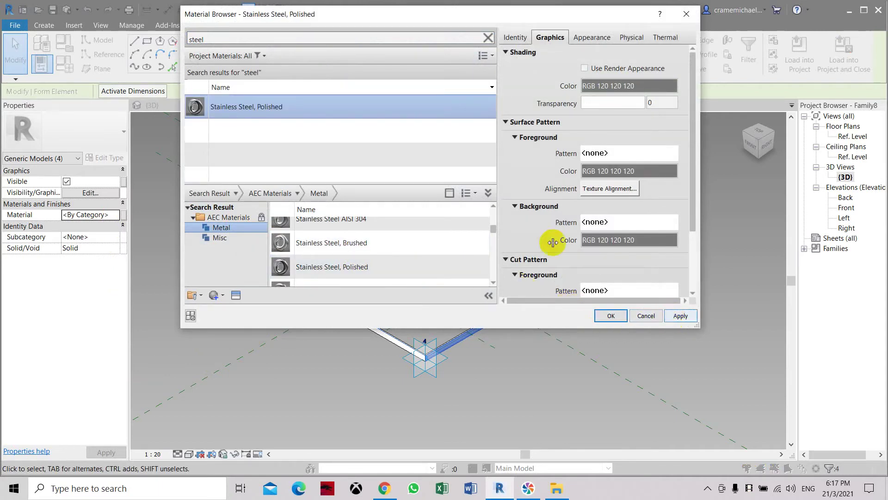
Step: Enable Use Render Appearance for Stainless Steel, Polished, check its appearance settings and apply the material to the frame
left_click(585, 68)
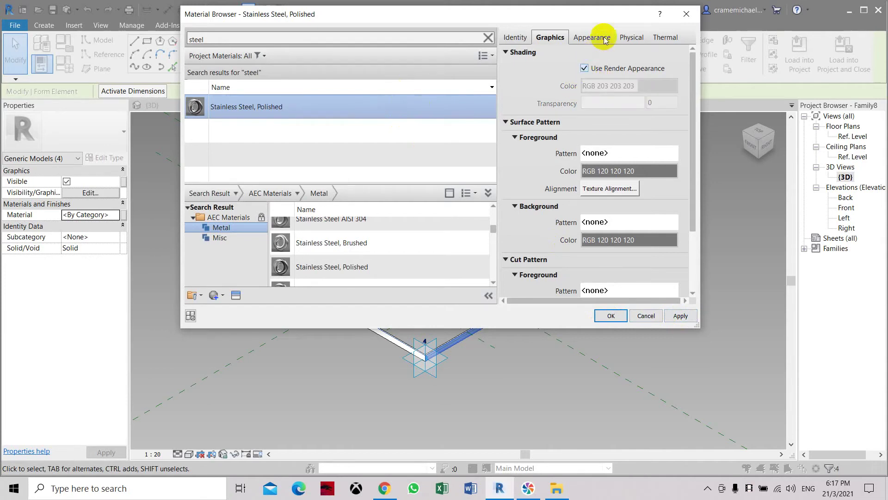
left_click(601, 41)
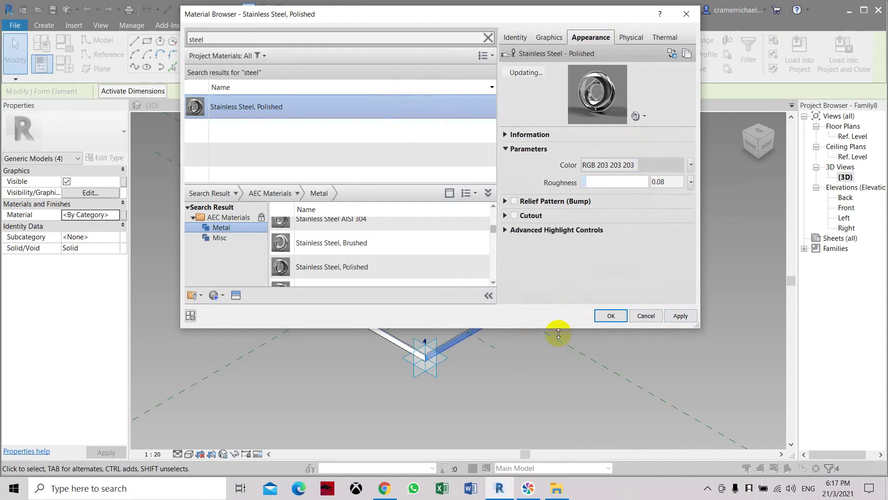
left_click(681, 315)
left_click(611, 315)
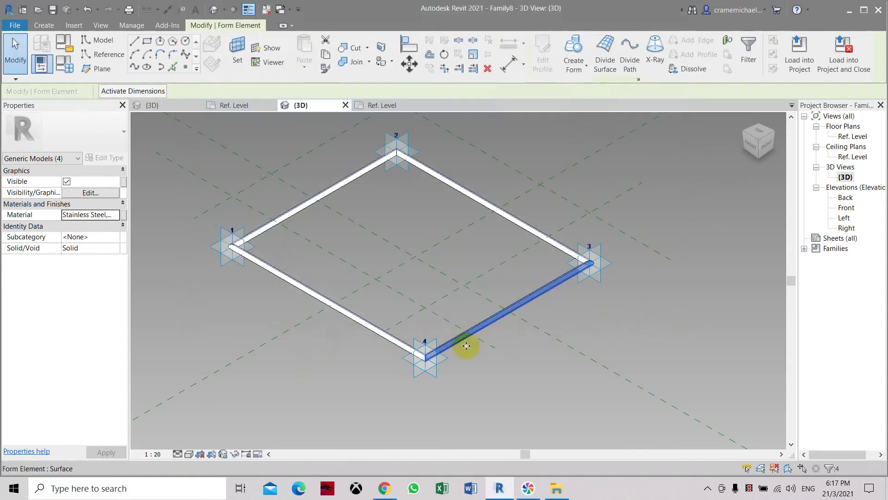
Step: Deselect the frame, set the 3D view's visual style to Shaded and inspect the tubes at an angle
left_click(475, 342)
left_click(192, 454)
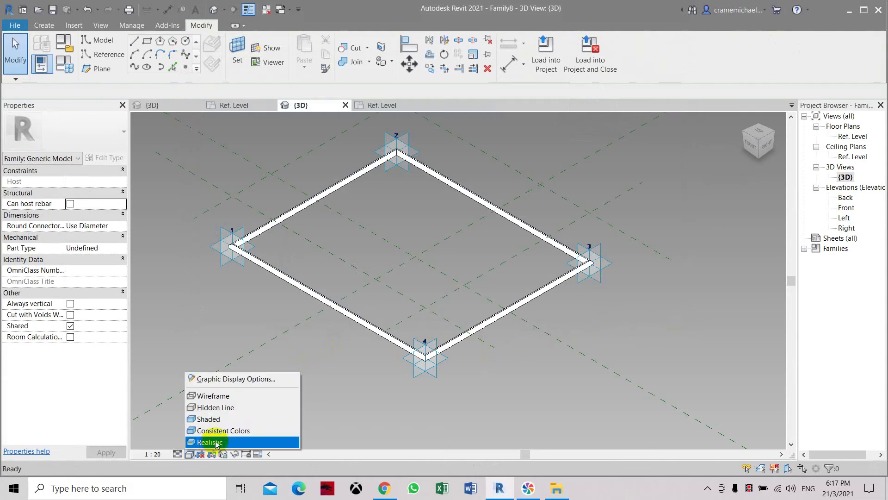
left_click(223, 419)
scroll(446, 365, "up", 1)
scroll(274, 210, "up", 5)
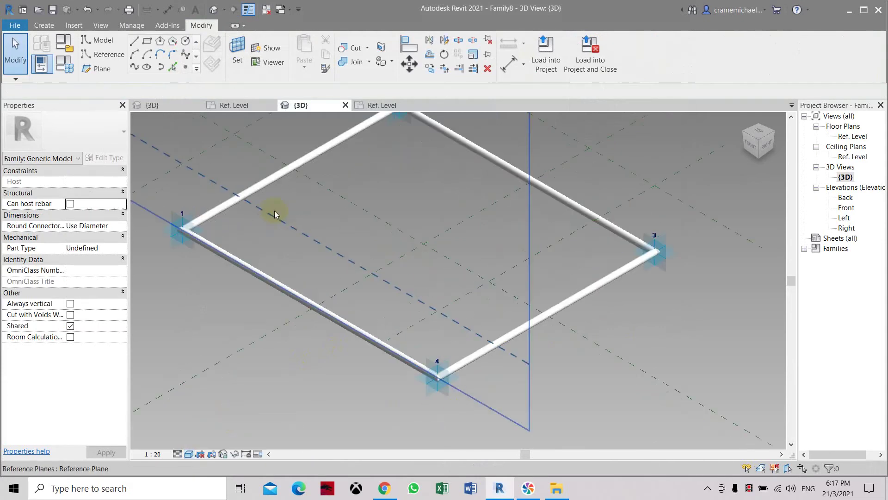
scroll(518, 222, "down", 4)
mouse_move(761, 148)
left_mouse_down()
mouse_move(755, 141)
mouse_move(753, 164)
left_mouse_up()
Step: Set the 3D view's visual style to Realistic and look at the frame edge-on from between front and right
left_click(189, 455)
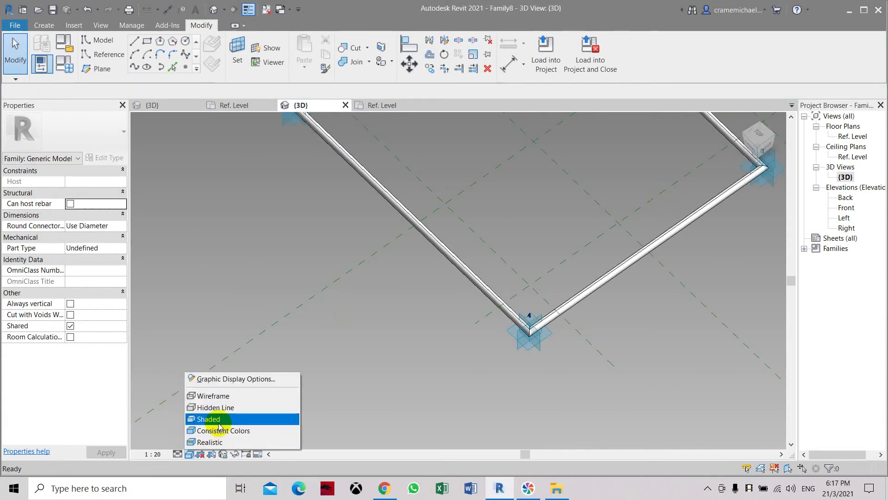
left_click(217, 439)
left_click(768, 154)
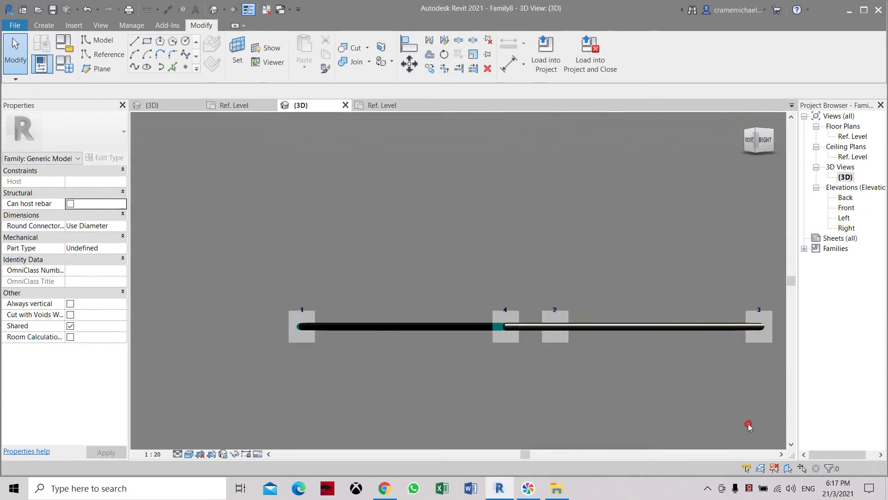
Step: Save the tubular frame family as "Roof Support Adaptive" with a maximum of 1 backup, and close it
middle_click_drag(749, 425, 706, 121, "shift")
scroll(420, 223, "down", 1)
middle_click_drag(420, 223, 297, 252)
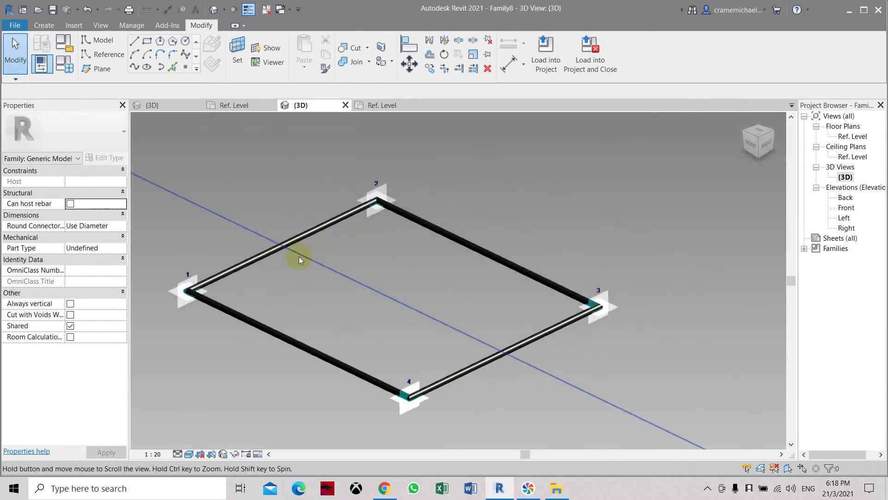
left_click(16, 25)
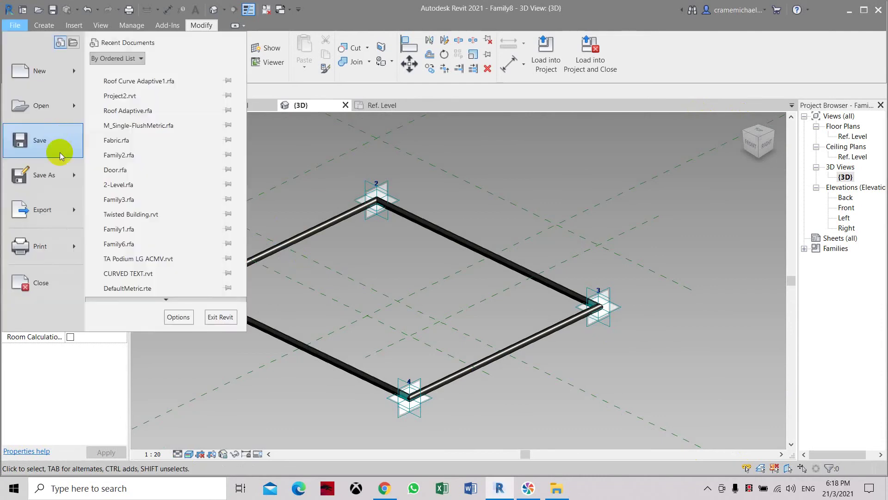
left_click(59, 153)
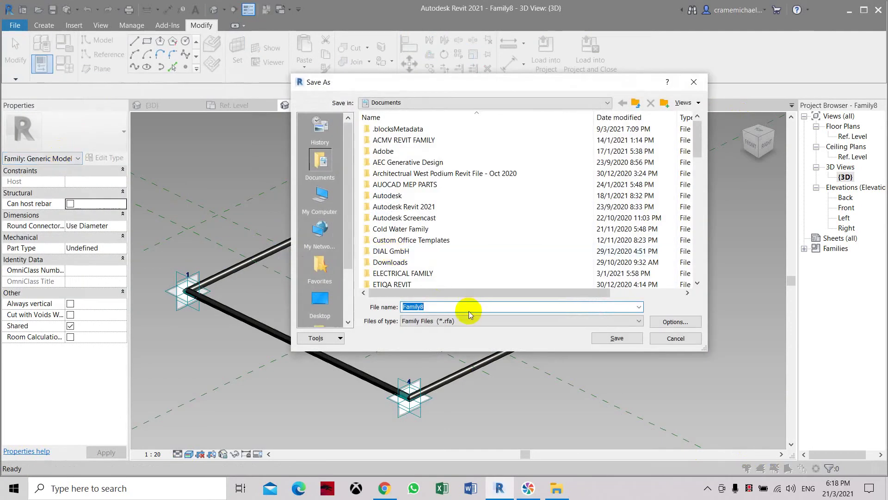
left_click_drag(455, 308, 384, 303)
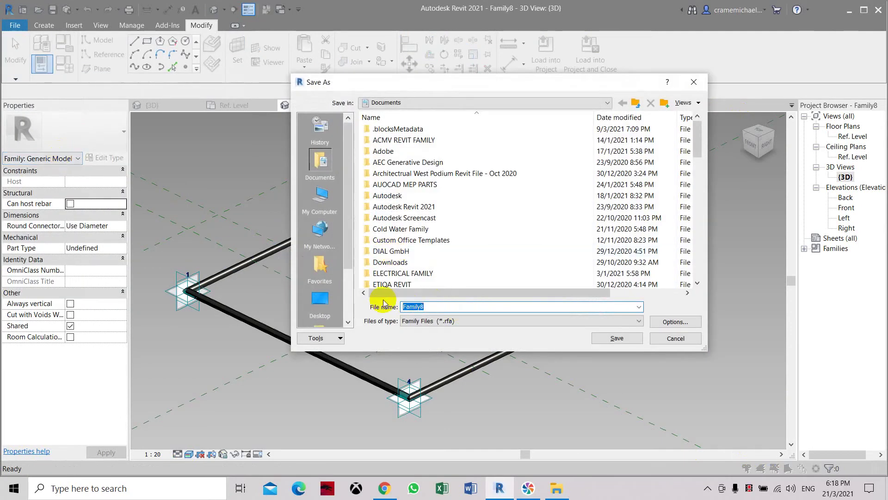
type("Roof Support Adaptive")
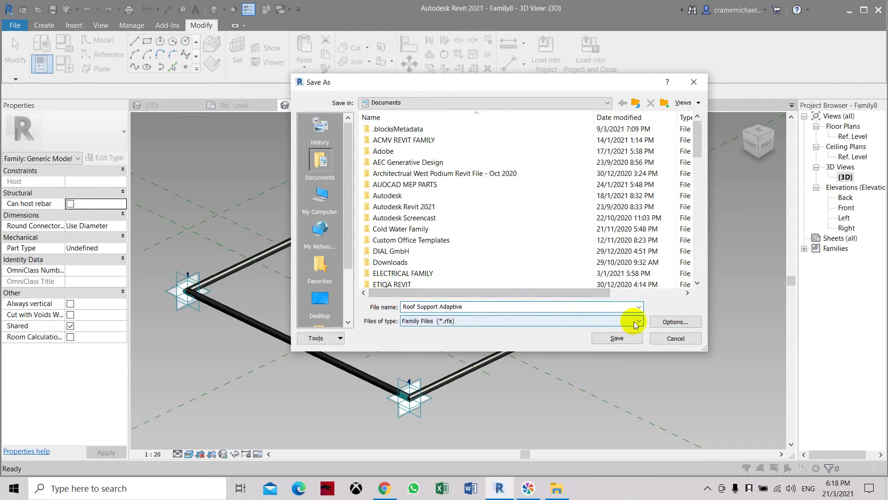
left_click(674, 322)
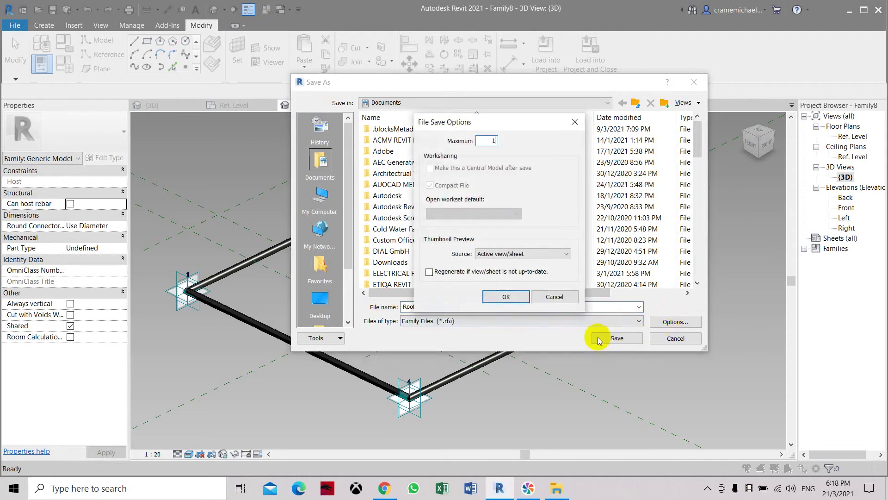
left_click(521, 300)
left_click(626, 338)
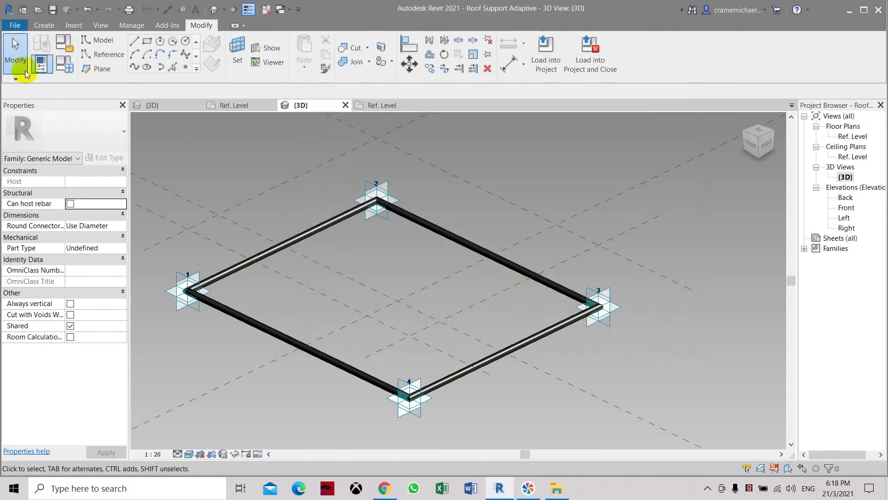
left_click(15, 25)
left_click(42, 279)
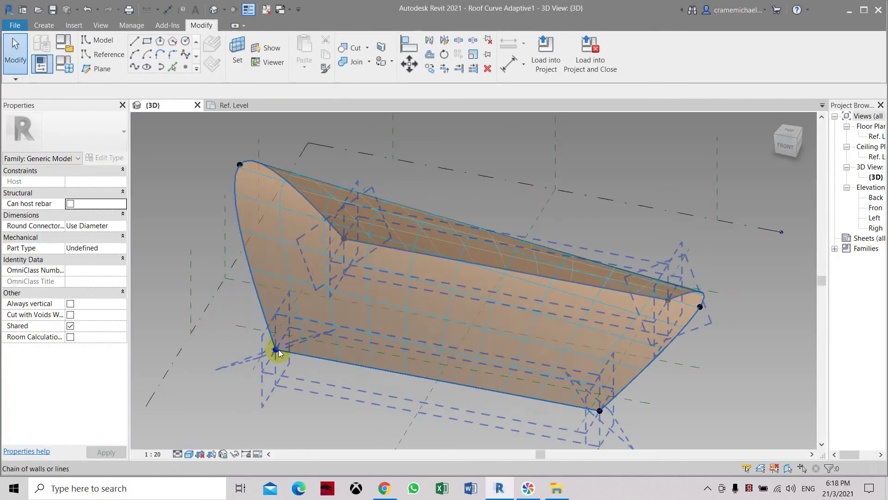
Step: Turn on the display of nodes in the surface representation of the roof's divided surface
scroll(277, 352, "up", 3)
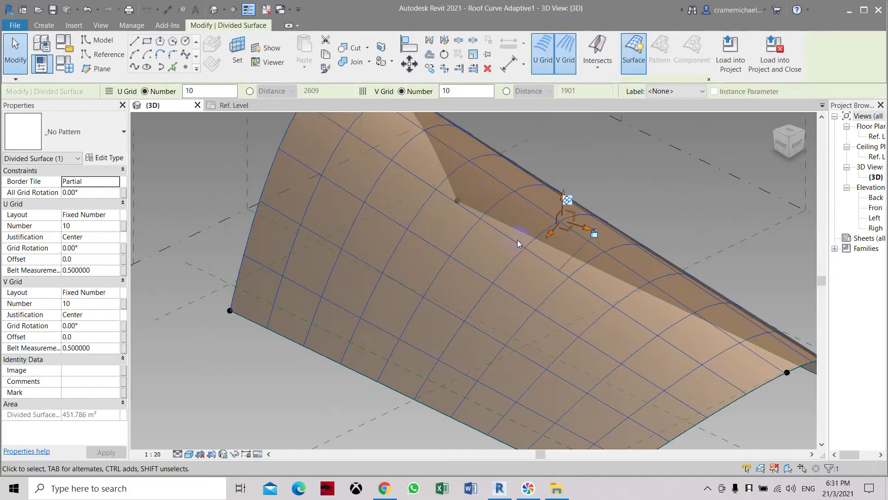
left_click(360, 218)
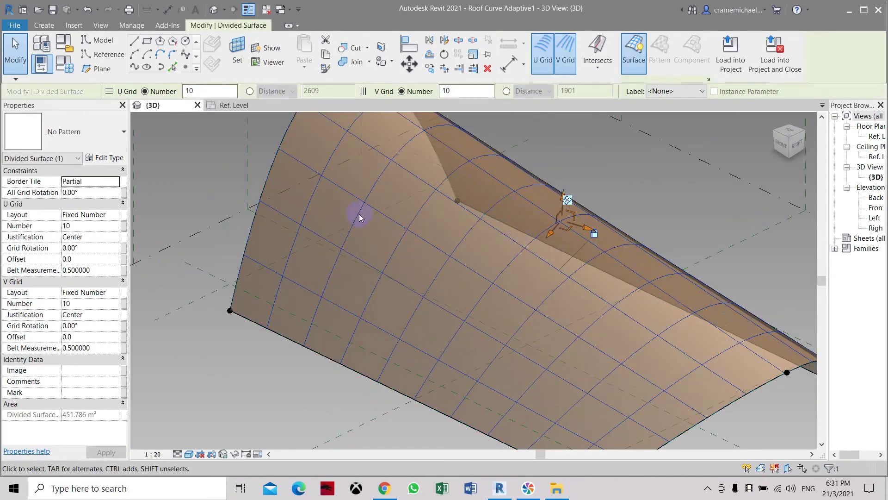
scroll(360, 217, "down", 2)
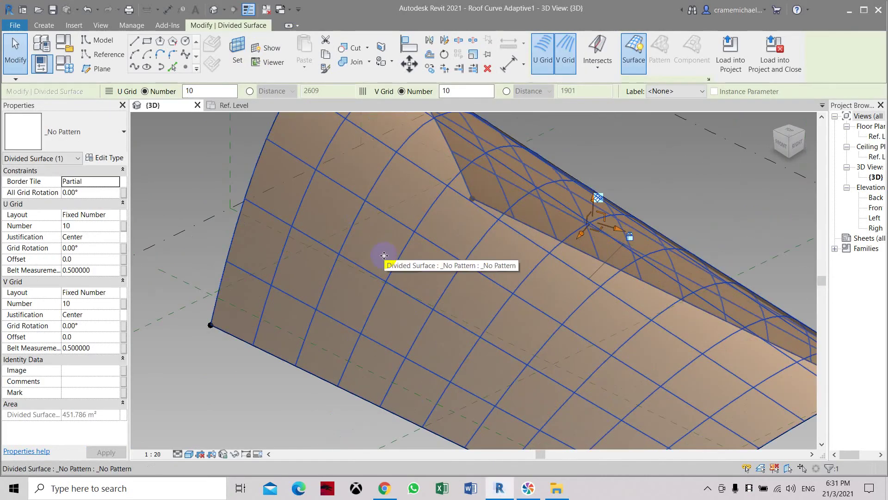
scroll(384, 256, "down", 3)
scroll(384, 255, "up", 2)
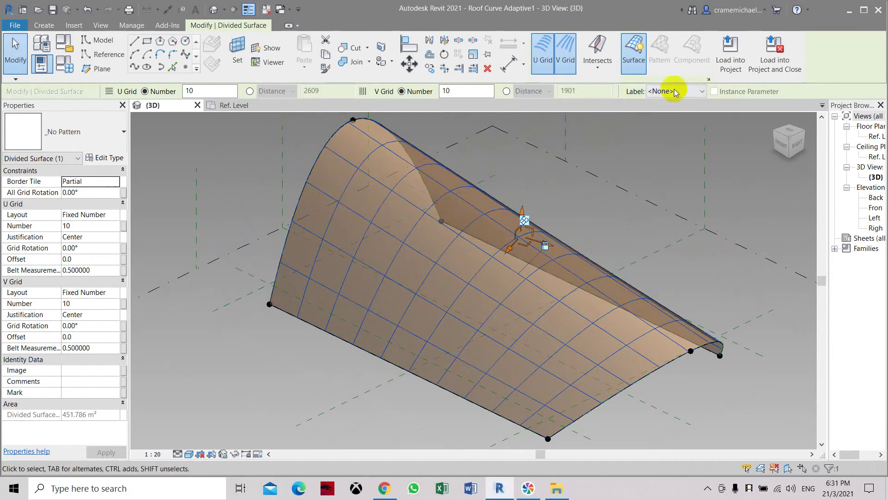
left_click(708, 80)
left_click(371, 247)
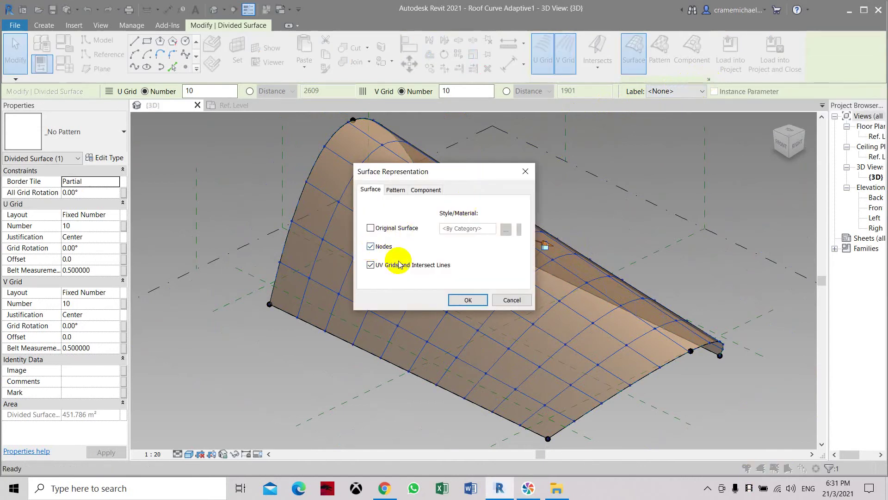
left_click(465, 300)
Step: Place one Roof Support Adaptive component on the four nodes around the lower corner cell of the divided roof surface
scroll(317, 260, "up", 5)
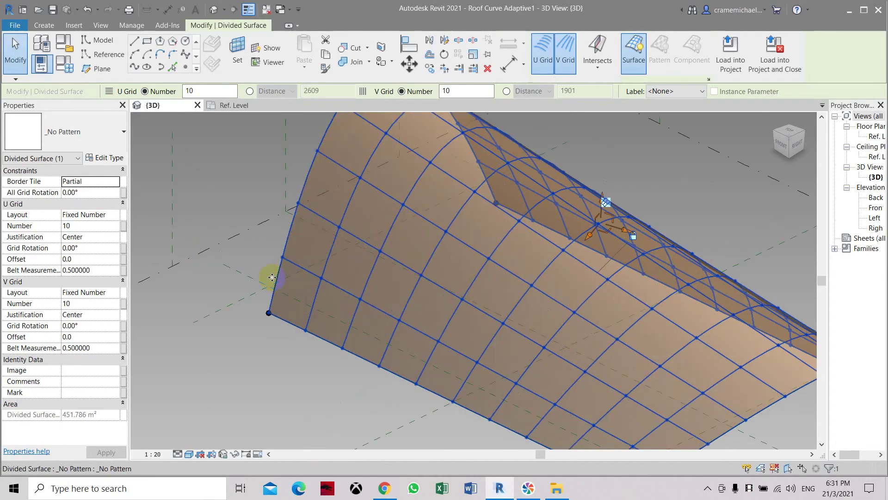
scroll(325, 319, "up", 2)
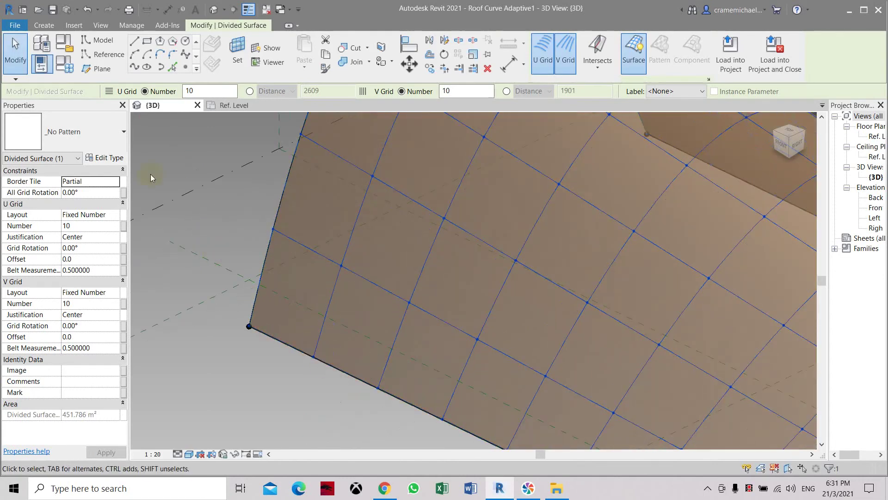
left_click(44, 25)
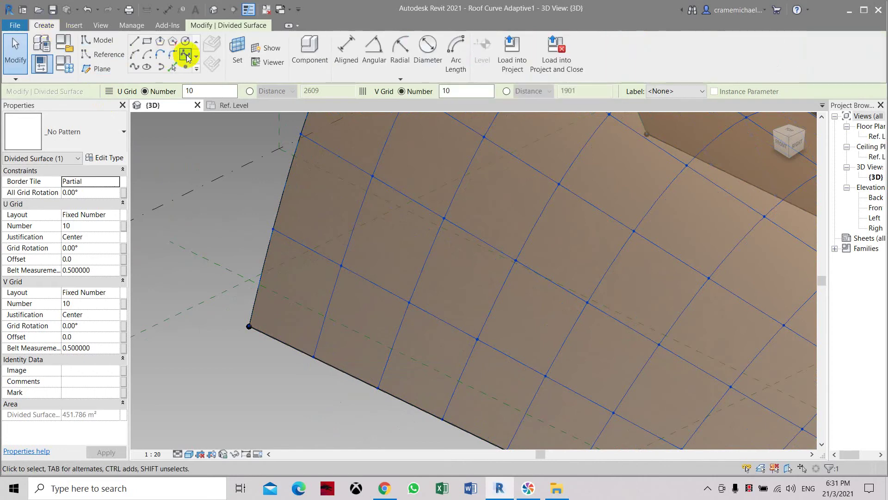
left_click(309, 60)
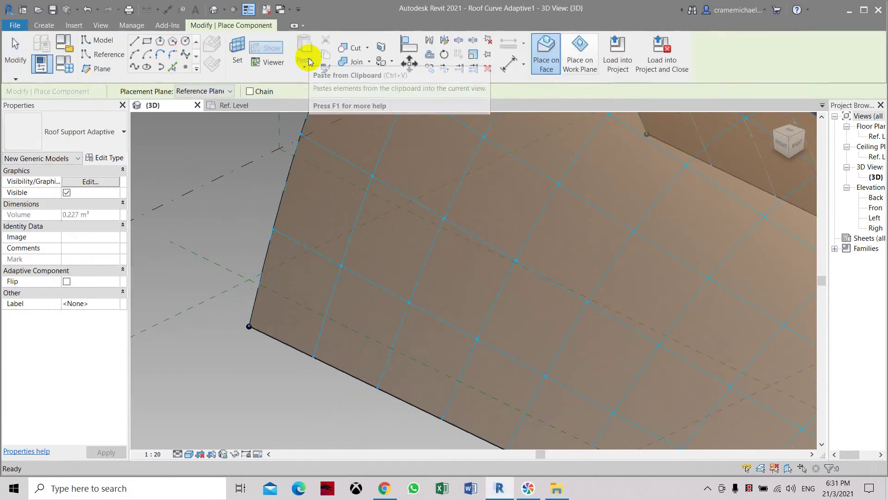
scroll(224, 345, "up", 1)
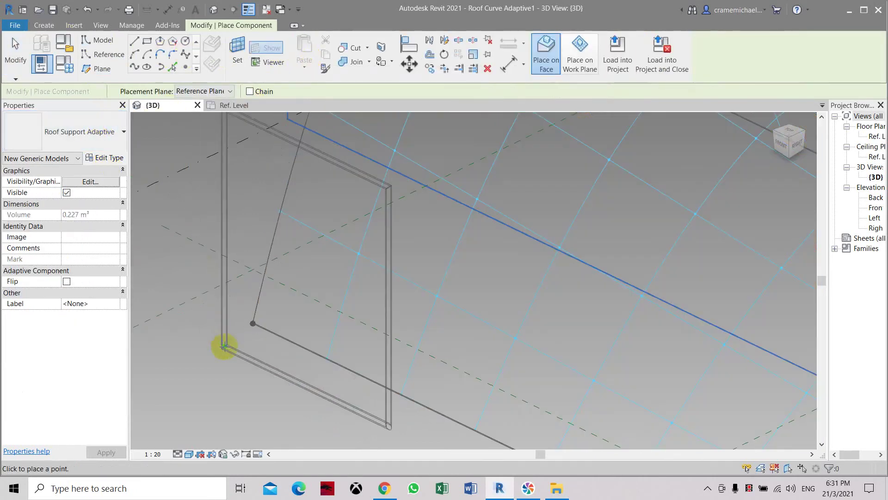
left_click(252, 325)
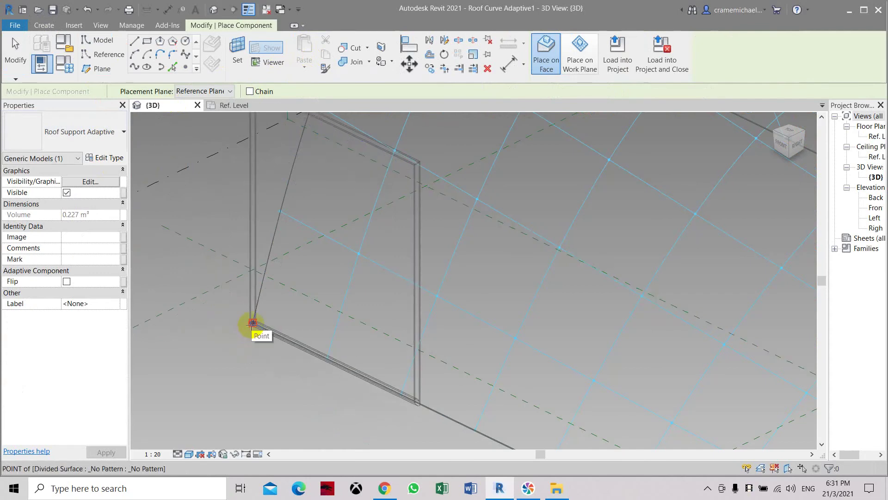
scroll(282, 210, "down", 2)
left_click(281, 210)
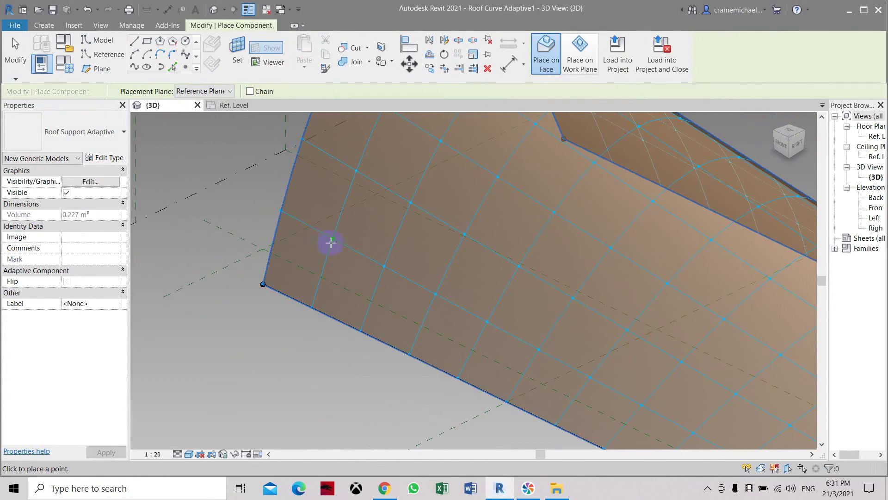
left_click(330, 249)
left_click(311, 306)
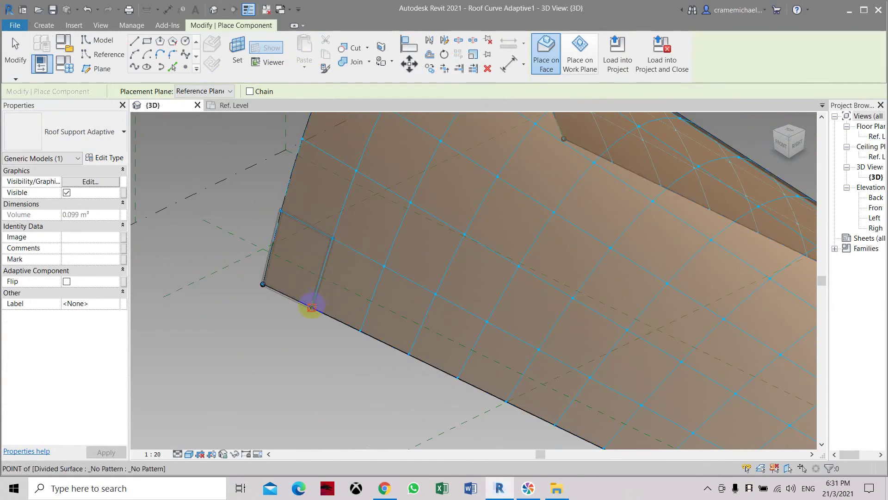
key("Escape")
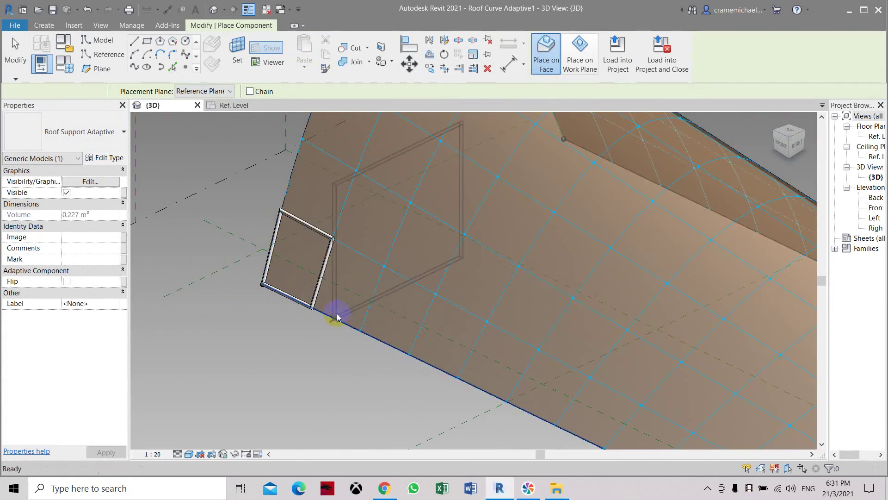
key("Escape")
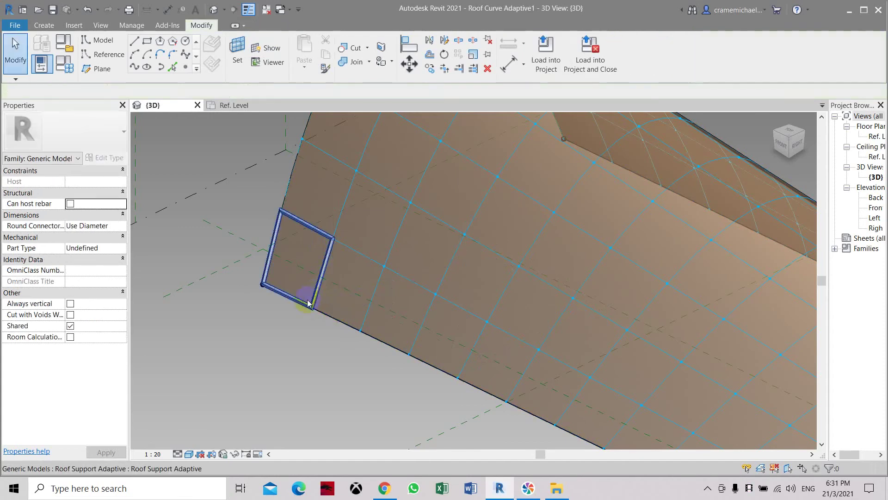
Step: Repeat the placed corner frame over the whole divided surface and view the roof from a slightly different angle
scroll(308, 302, "down", 2)
middle_click_drag(308, 302, 336, 212, "shift")
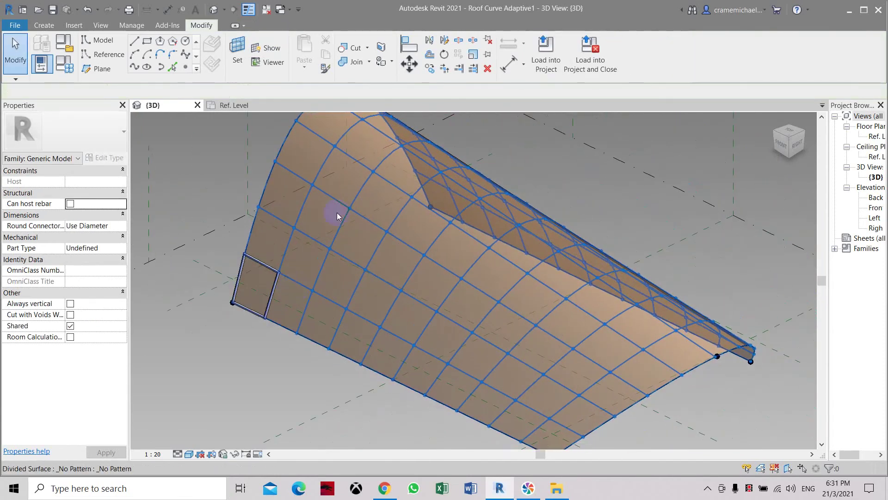
left_click(268, 304)
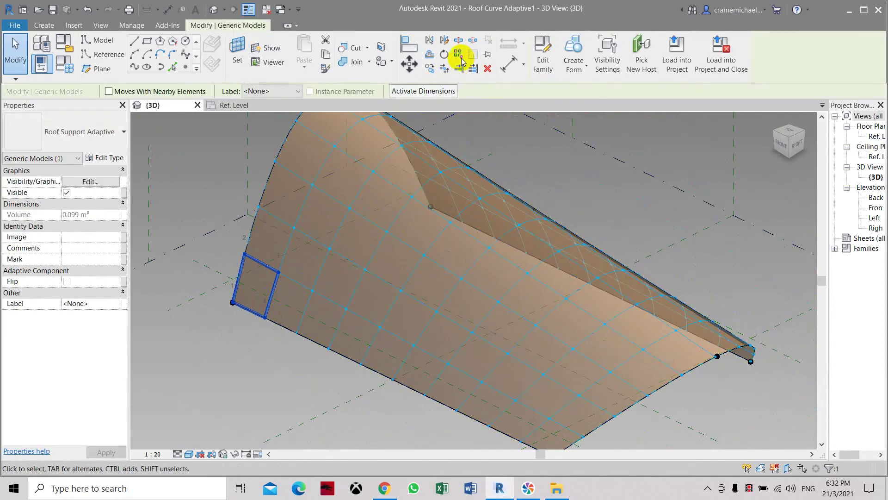
left_click(464, 57)
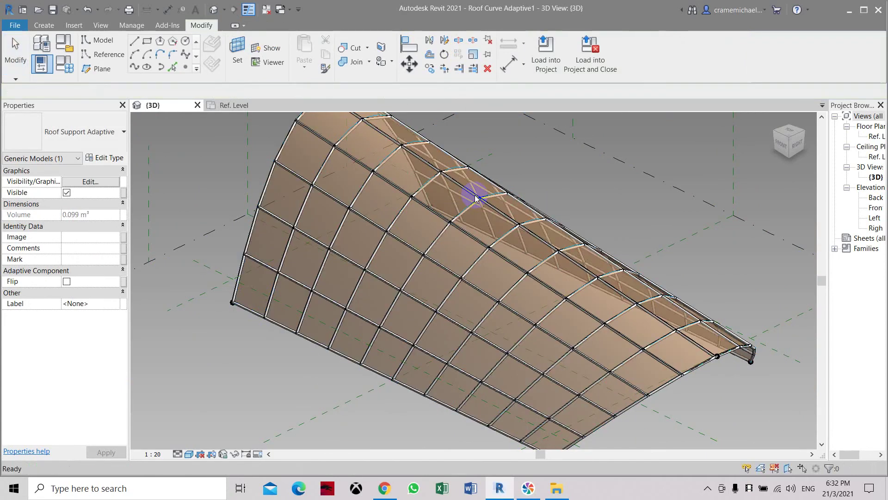
scroll(474, 195, "down", 2)
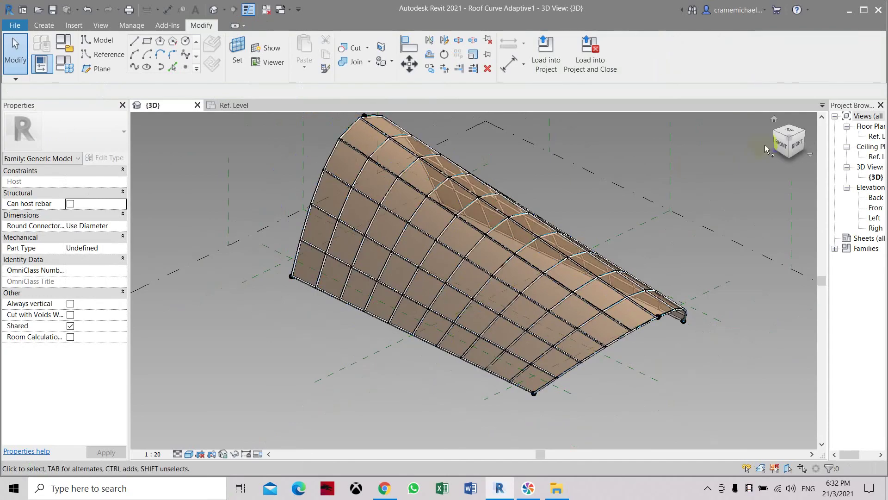
left_click(796, 143)
mouse_move(726, 129)
middle_mouse_down("shift")
mouse_move(704, 148)
mouse_move(630, 171)
mouse_move(588, 145)
mouse_move(708, 135)
mouse_move(801, 153)
middle_mouse_up("shift")
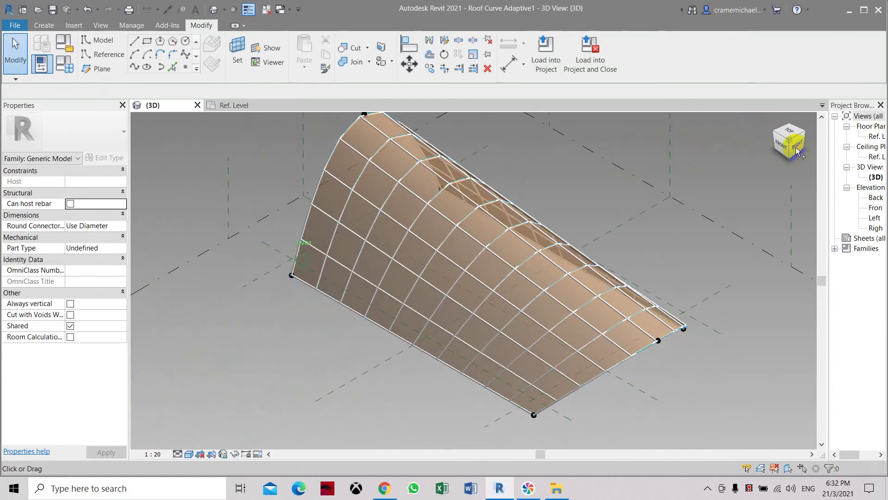
left_click(660, 347)
left_click(665, 348)
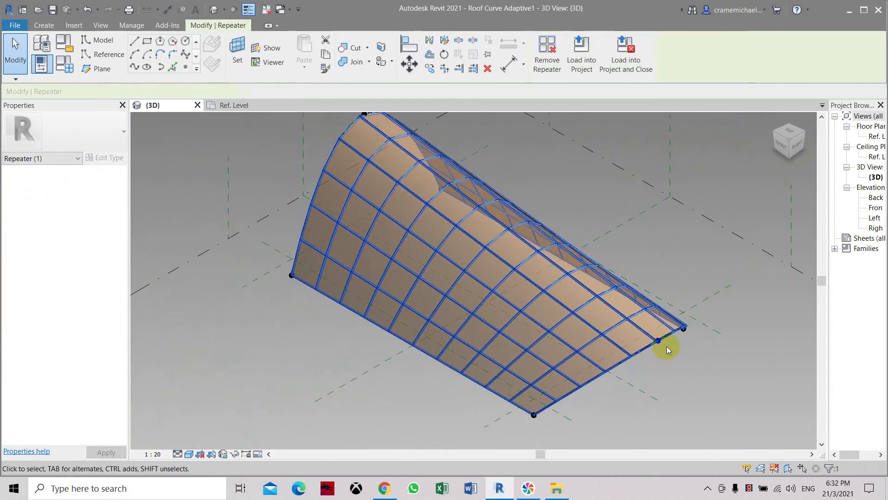
key("Escape")
key("Tab")
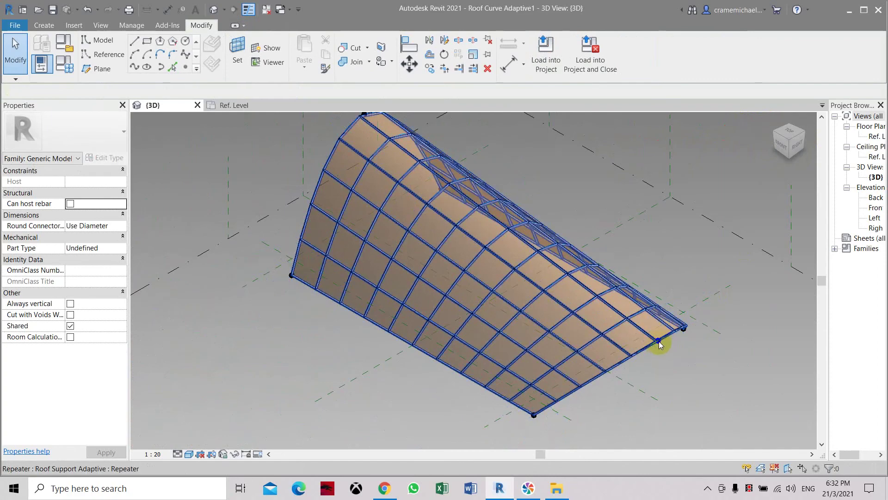
left_click(660, 344)
Step: Move the middle reference point of the arch at the roof's lower end outward and check the reshaped roof
scroll(666, 354, "up", 3)
scroll(657, 329, "up", 3)
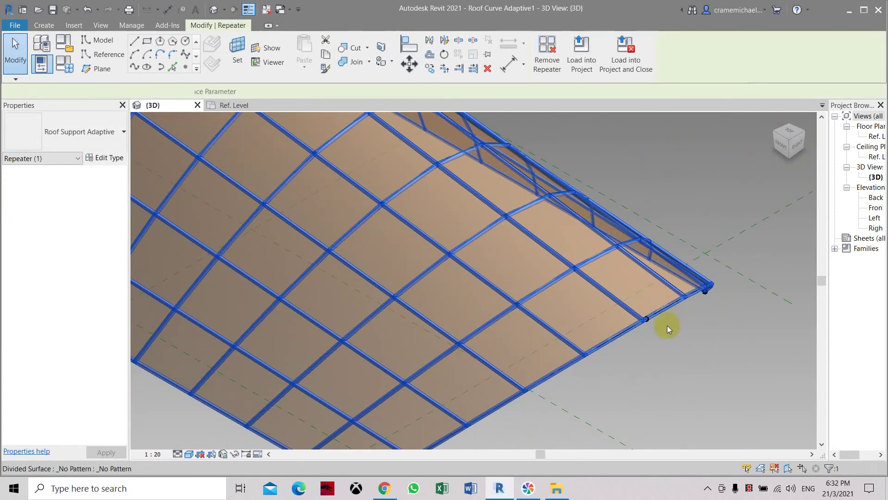
left_click(654, 325)
left_click(654, 346)
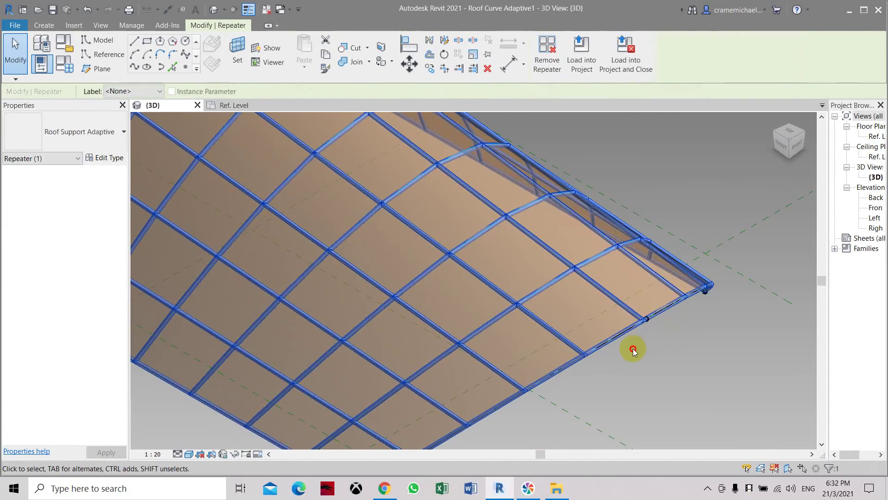
left_click_drag(632, 348, 670, 298)
left_click_drag(678, 333, 666, 337)
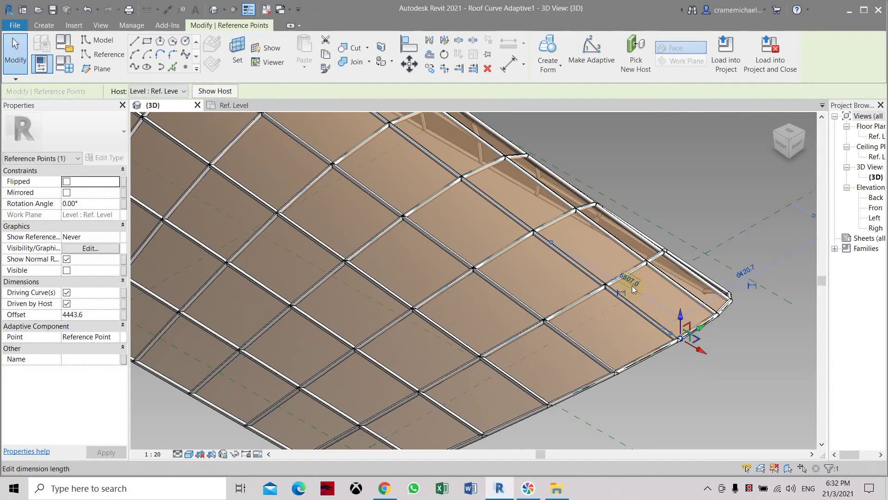
scroll(629, 296, "down", 6)
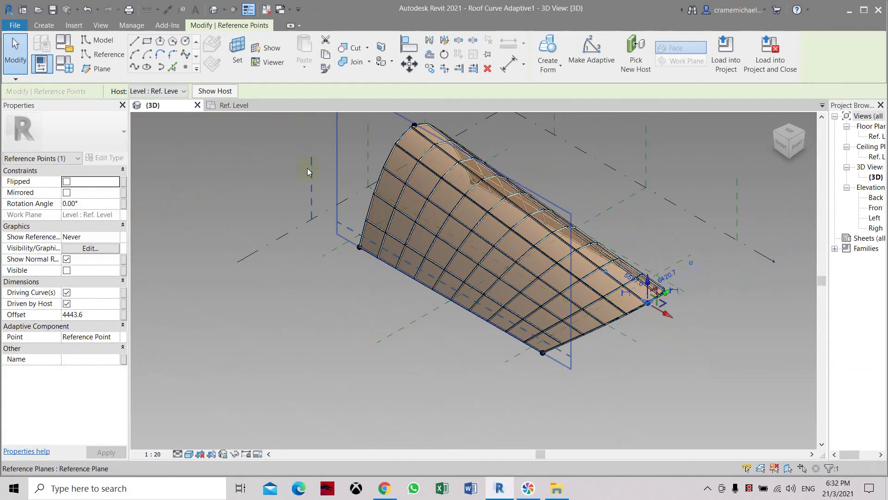
middle_click_drag(306, 190, 297, 237)
middle_click_drag(674, 369, 696, 377, "shift")
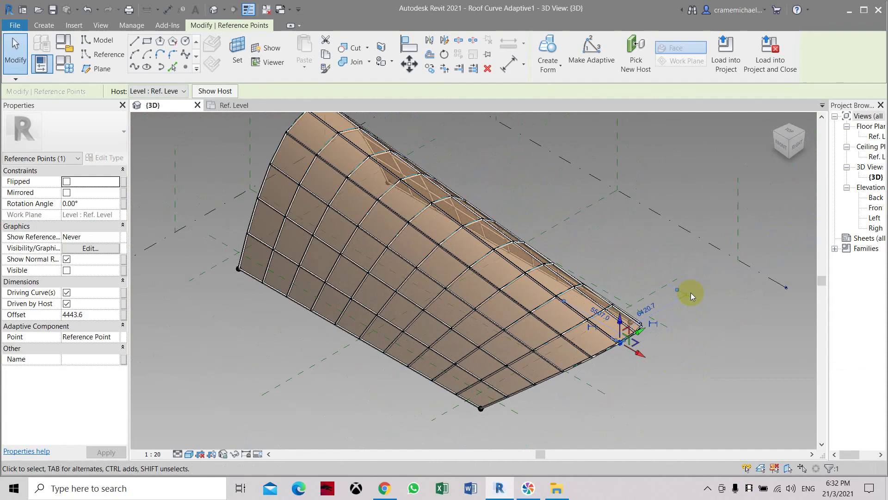
Step: Set the fixed number of both the U grid and the V grid on the roof's divided surface to 8
scroll(690, 293, "up", 1)
scroll(680, 302, "down", 1)
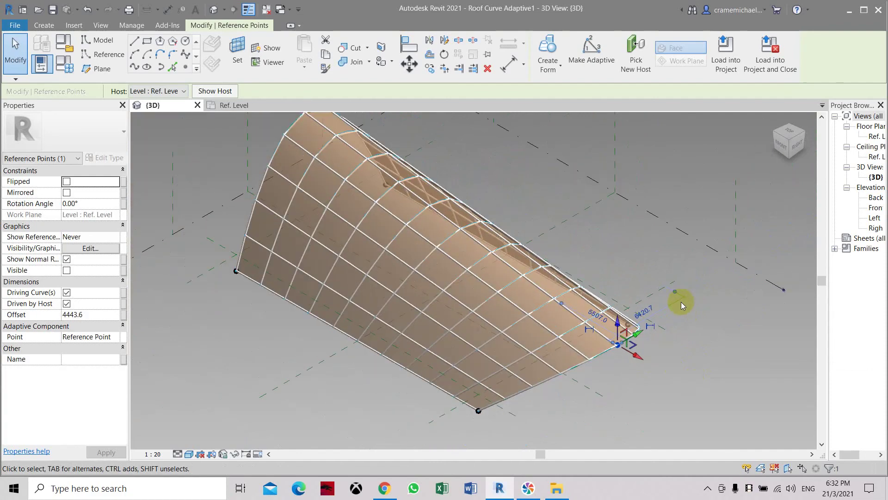
left_click(405, 236)
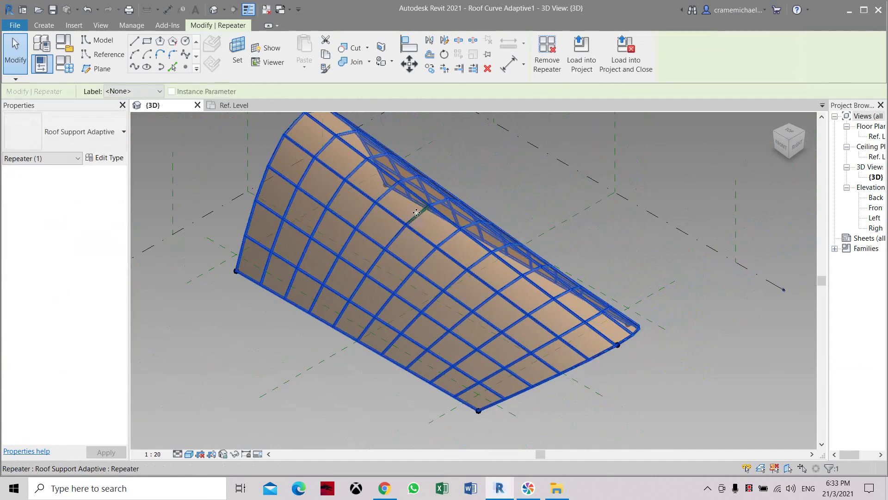
left_click(412, 213)
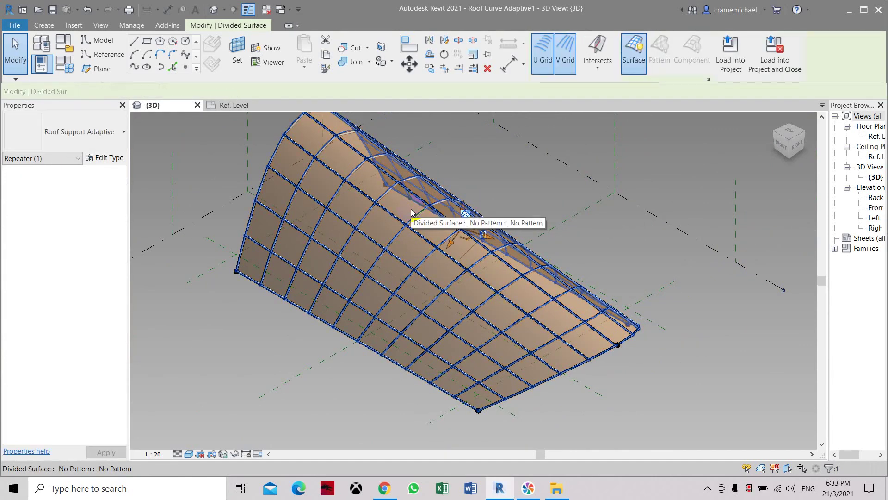
left_click(89, 225)
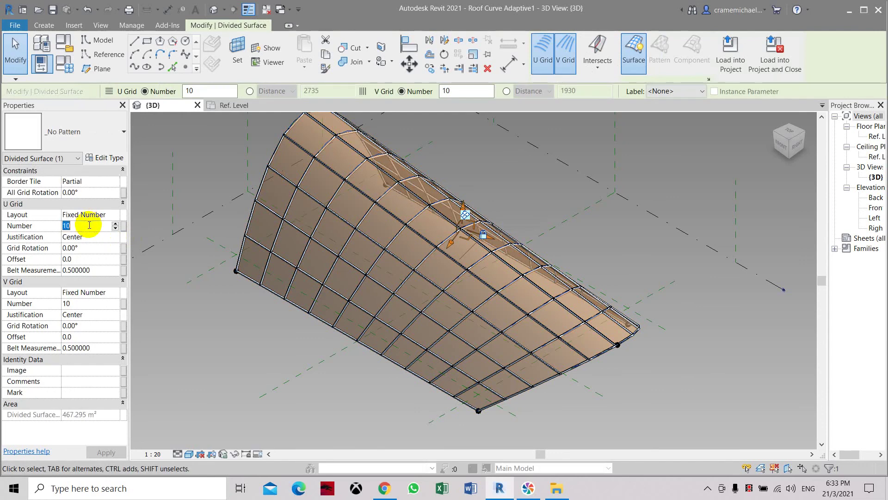
left_click(92, 303)
type("8")
left_click(106, 453)
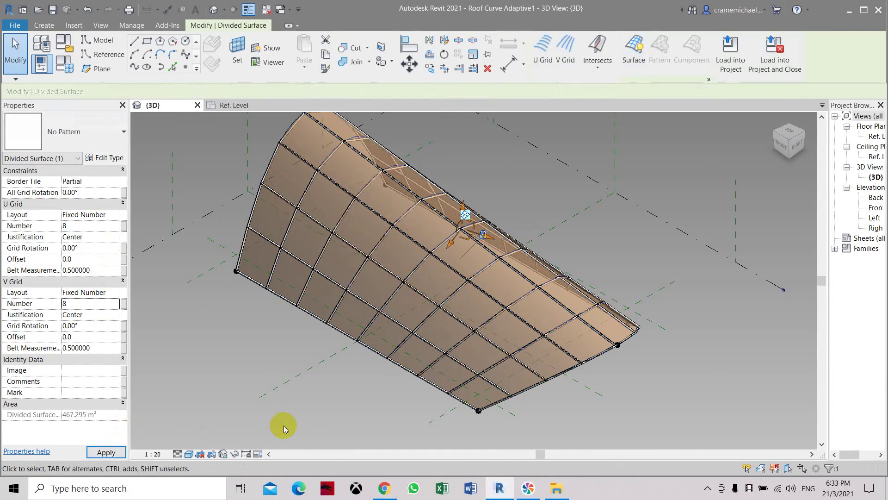
mouse_move(792, 139)
left_mouse_down()
mouse_move(787, 131)
mouse_move(788, 159)
mouse_move(724, 143)
mouse_move(679, 155)
mouse_move(610, 151)
left_mouse_up()
left_click_drag(789, 135, 786, 126)
middle_click_drag(565, 222, 549, 250)
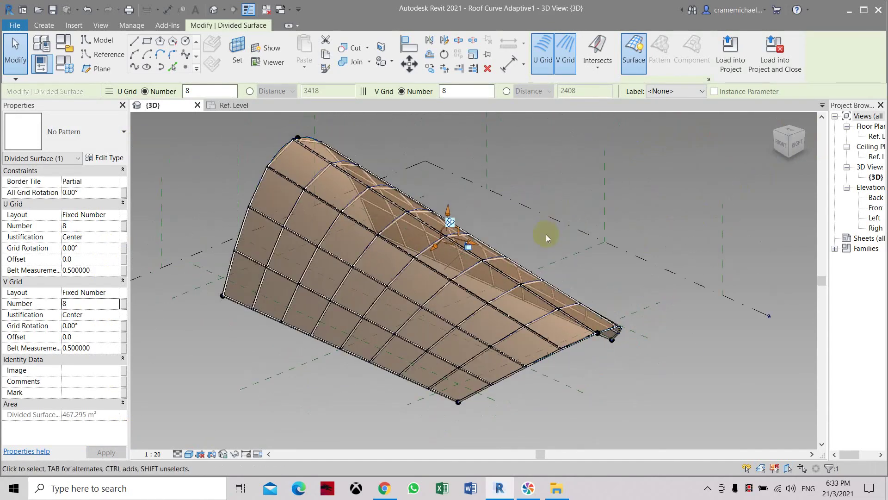